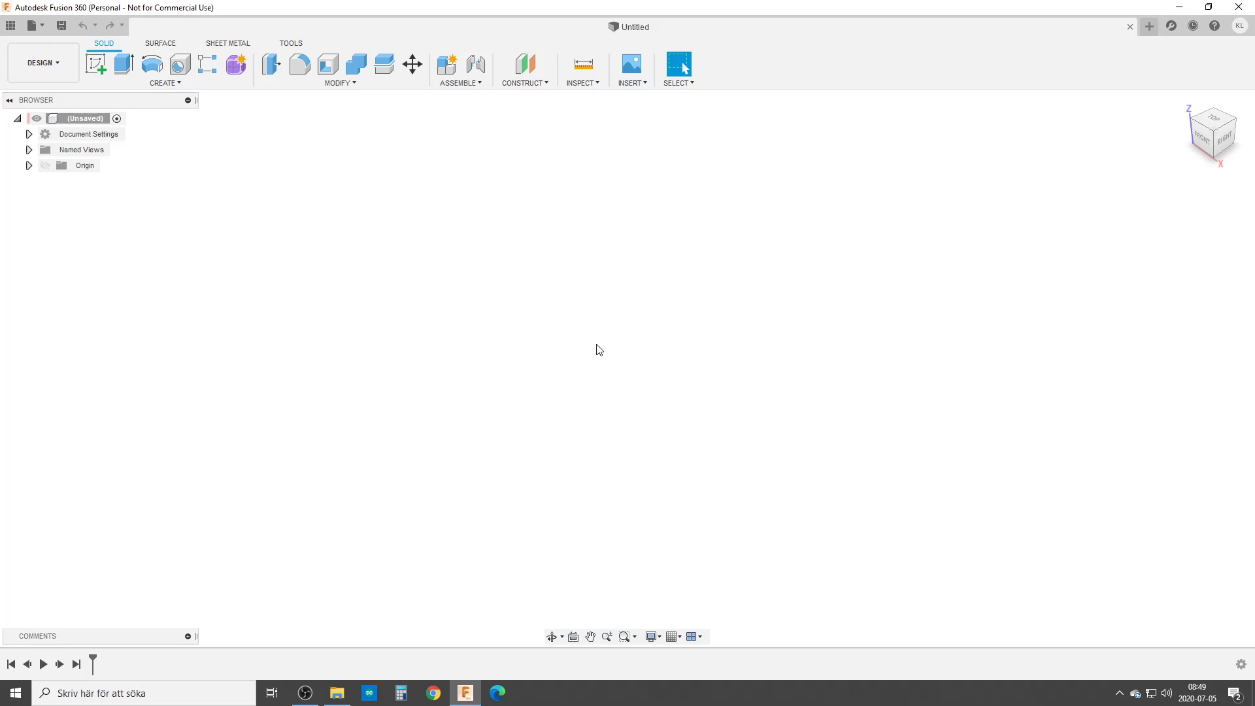
Search the design shortcuts for the Loft command.
{"action": "key", "text": "s"}
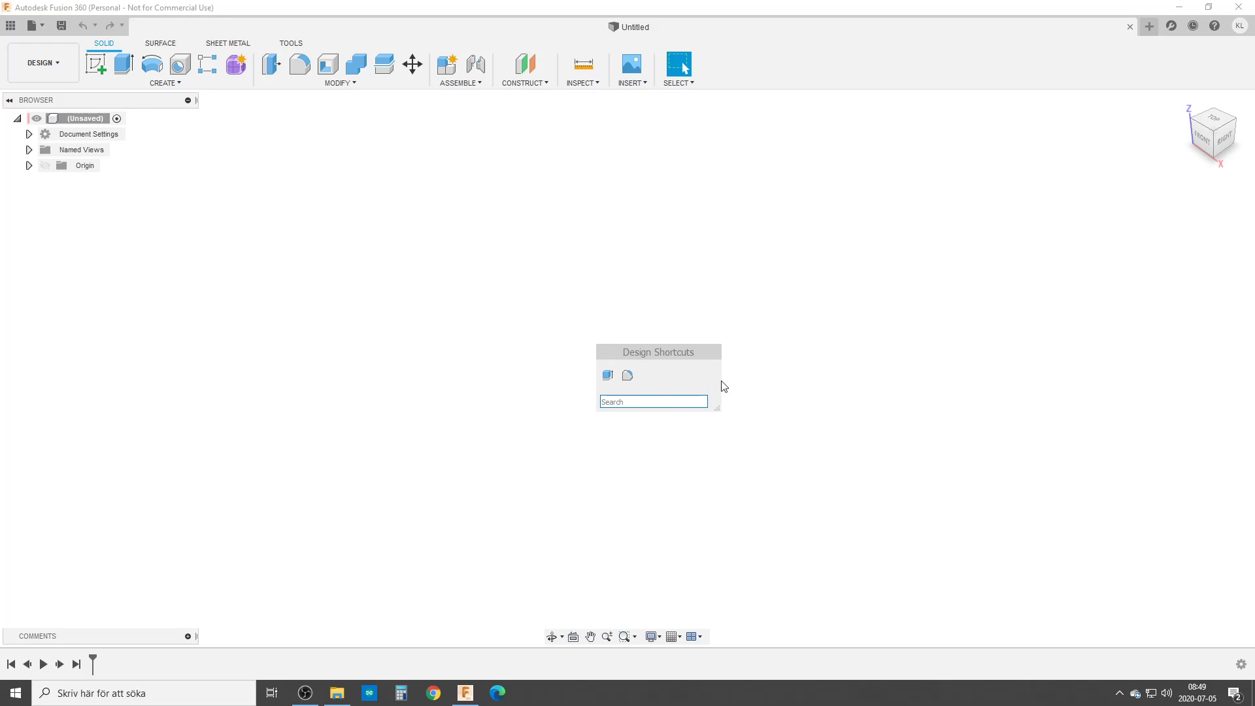
{"action": "left_click_drag", "start_coordinate": [600, 352], "coordinate": [496, 282]}
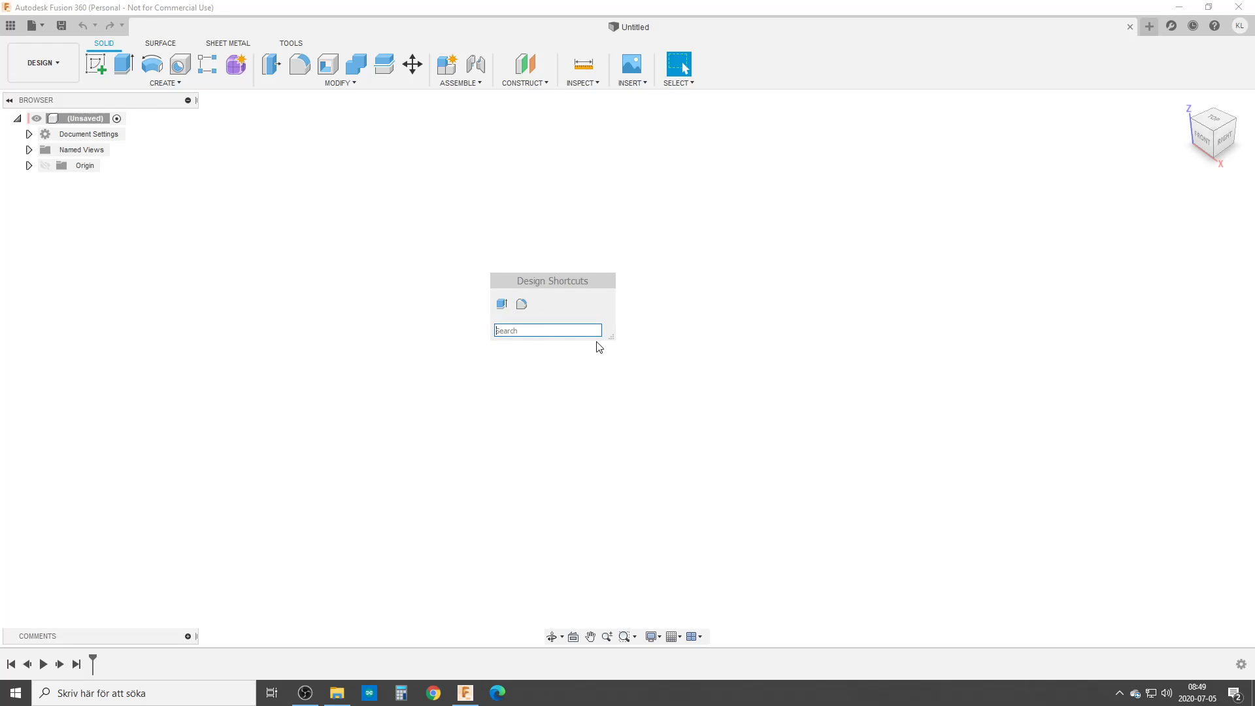
{"action": "type", "text": "loft"}
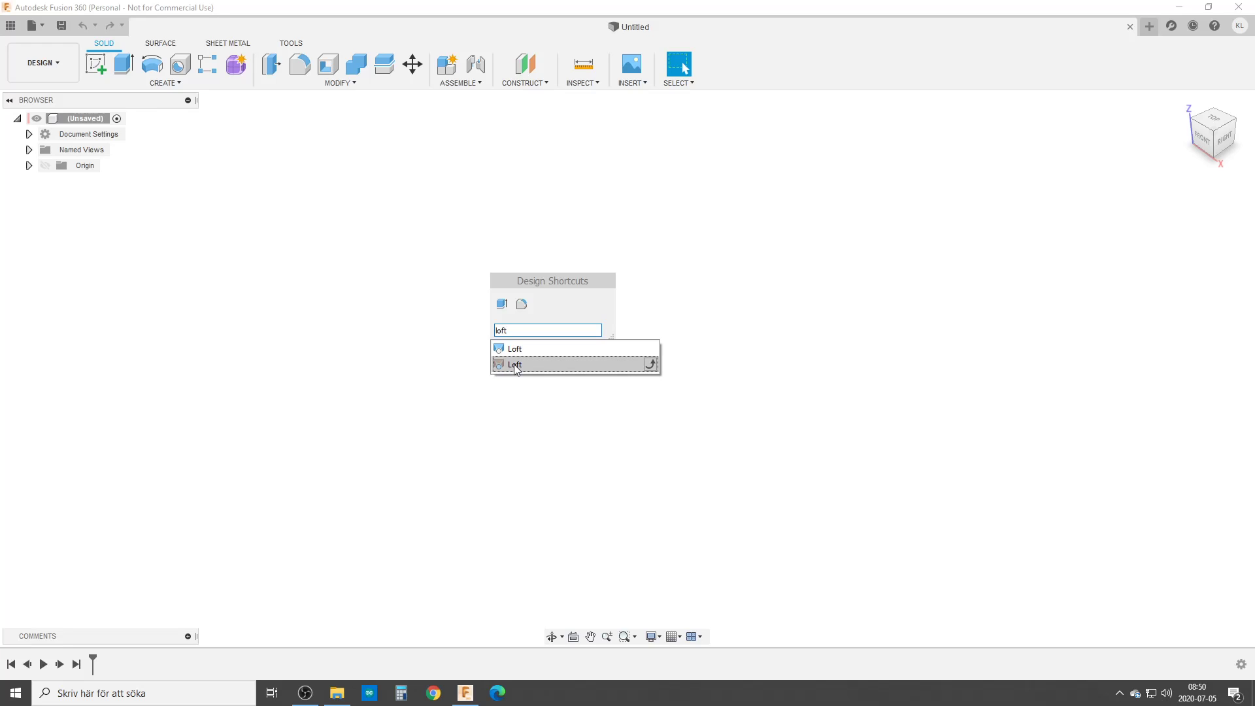
Replace the shortcut search text with "incl" to look up Include 3D Geometry, and close the search without starting a command.
{"action": "key", "text": "BackSpace"}
{"action": "key", "text": "BackSpace"}
{"action": "key", "text": "BackSpace"}
{"action": "key", "text": "BackSpace"}
{"action": "type", "text": "inl"}
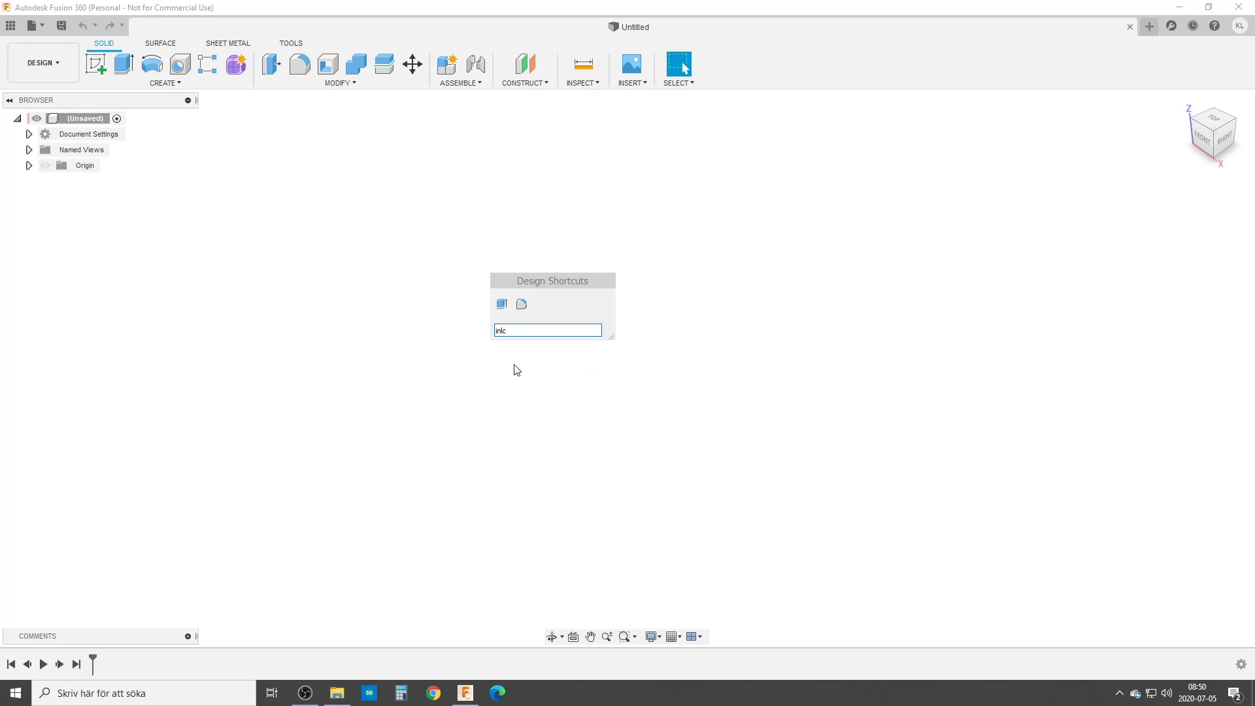
{"action": "key", "text": "BackSpace"}
{"action": "type", "text": "cl"}
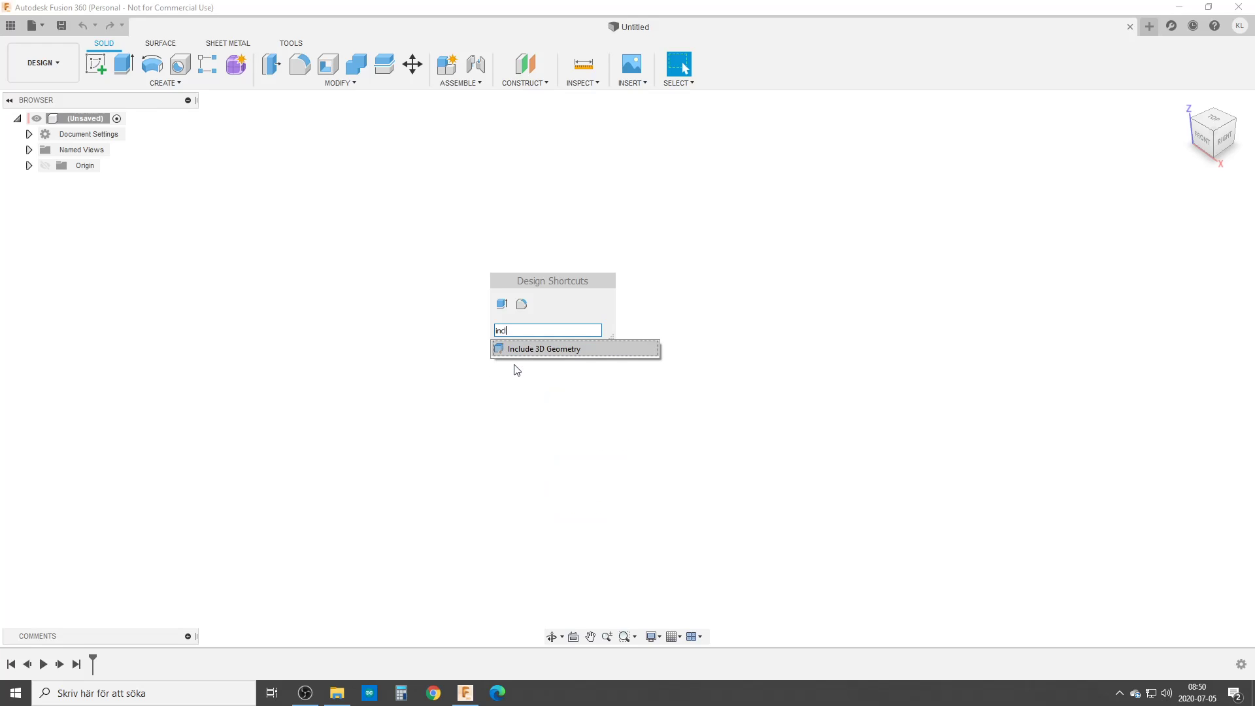
{"action": "key", "text": "BackSpace"}
{"action": "key", "text": "BackSpace"}
{"action": "key", "text": "BackSpace"}
{"action": "key", "text": "BackSpace"}
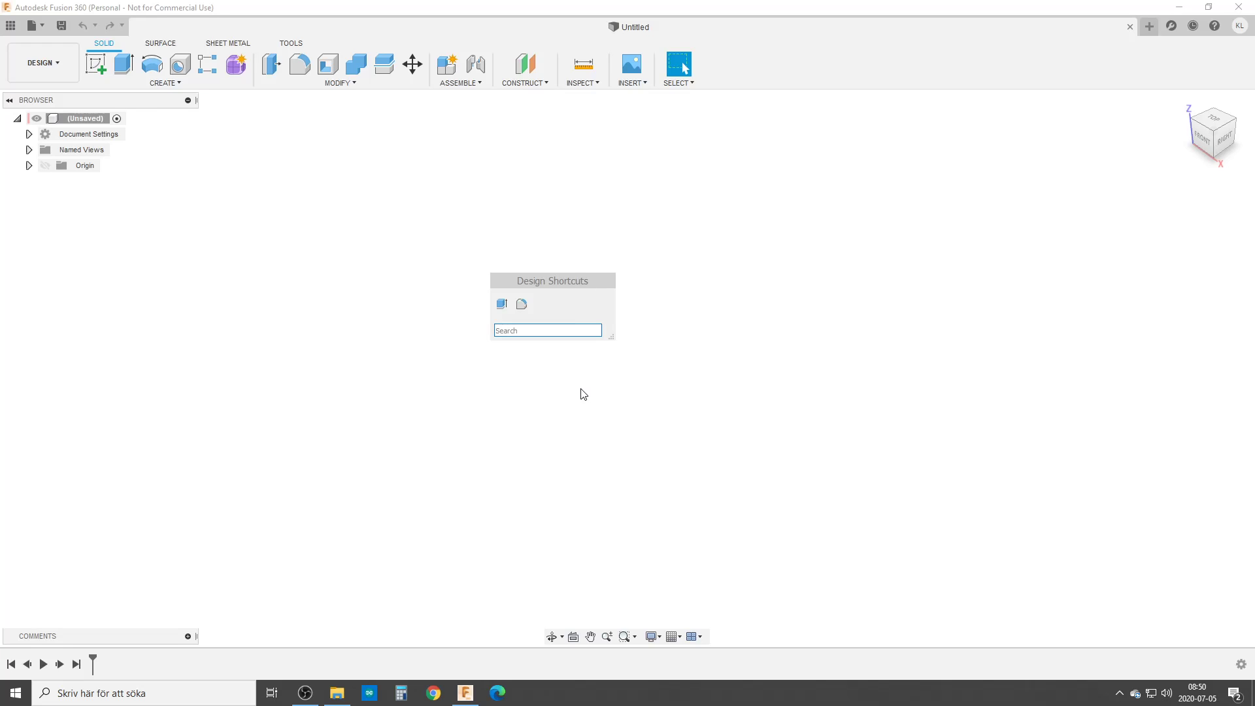
{"action": "left_click", "coordinate": [641, 406]}
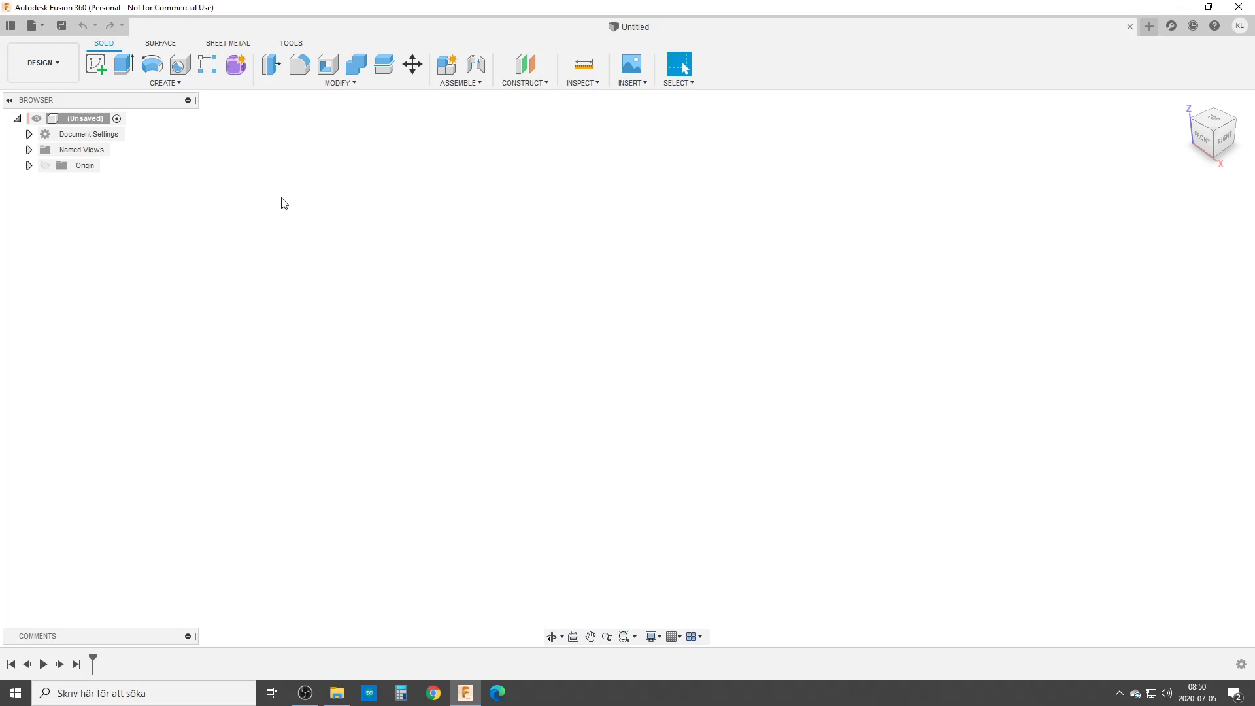
Start a sketch on the horizontal XY plane and draw a chain of three connected lines around the origin.
{"action": "left_click", "coordinate": [95, 63]}
{"action": "left_click", "coordinate": [692, 355]}
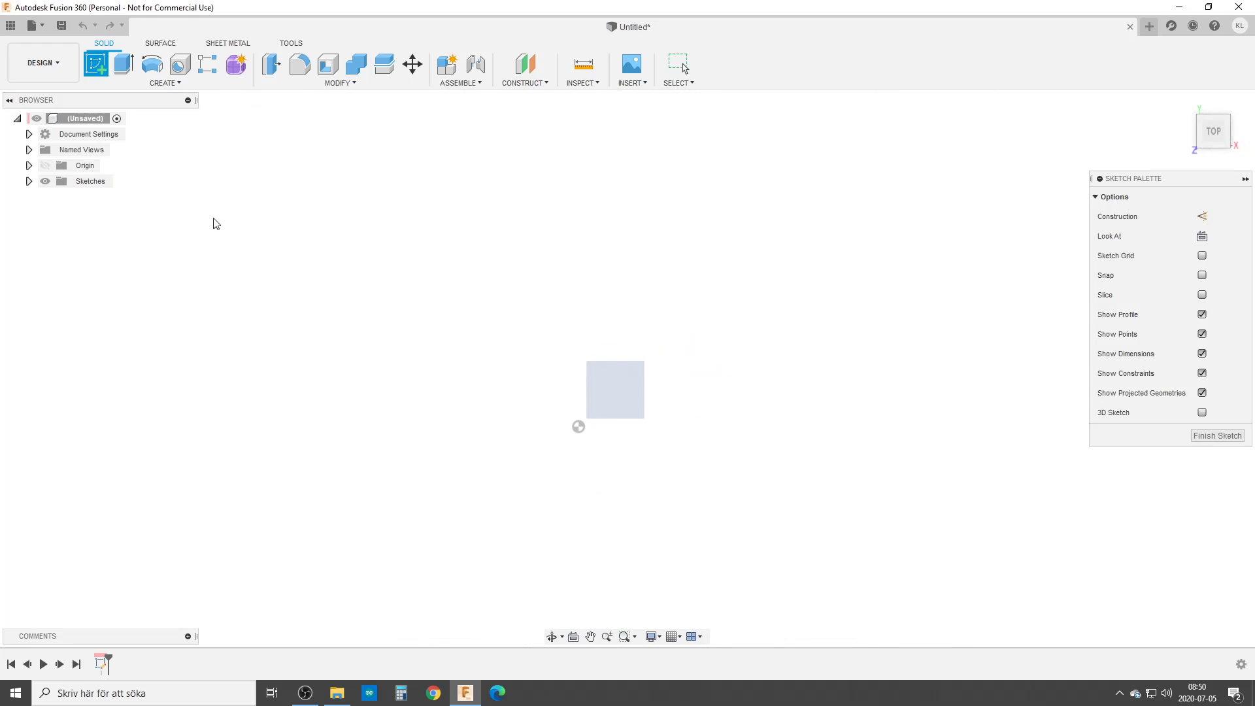
{"action": "key", "text": "l"}
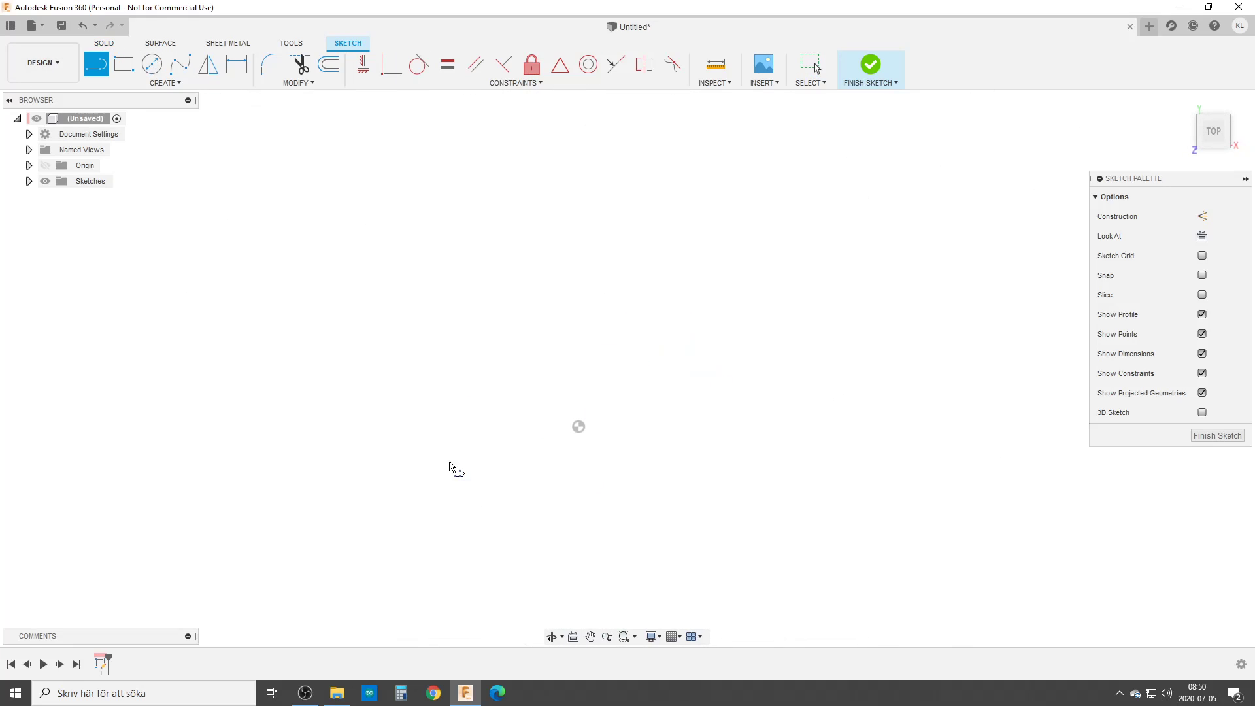
{"action": "left_click", "coordinate": [435, 447]}
{"action": "left_click", "coordinate": [582, 230]}
{"action": "left_click", "coordinate": [837, 394]}
{"action": "left_click", "coordinate": [624, 516]}
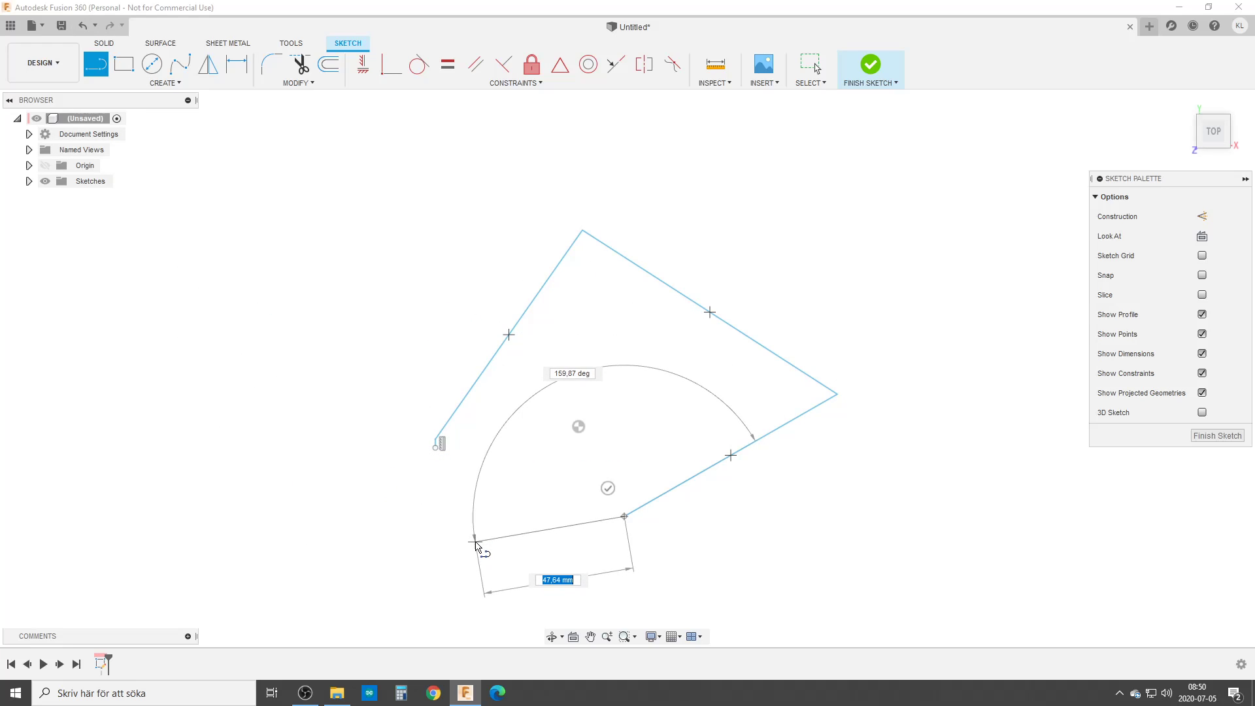
Cancel the unfinished fourth segment and undo the chain of lines.
{"action": "key", "text": "Escape"}
{"action": "key", "text": "ctrl+z"}
{"action": "key", "text": "ctrl+z"}
{"action": "key", "text": "ctrl+z"}
{"action": "key", "text": "ctrl+z"}
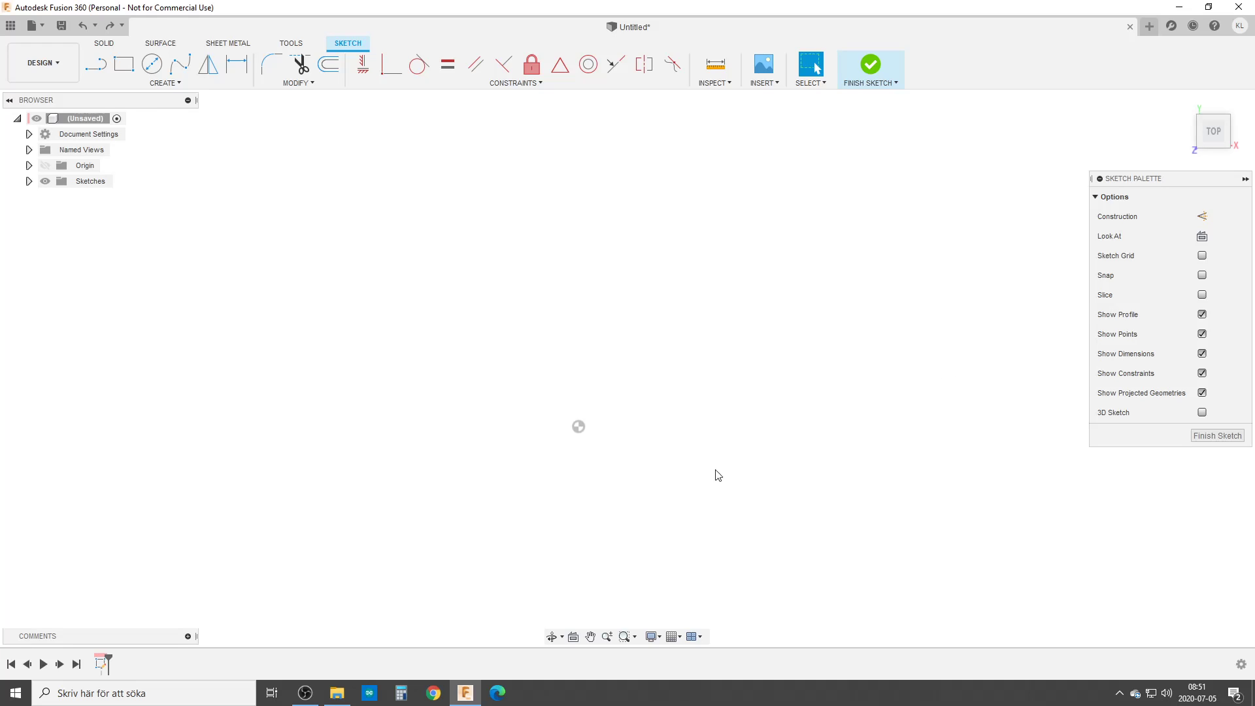
Finish the empty sketch and delete it from the design.
{"action": "left_click", "coordinate": [1214, 434]}
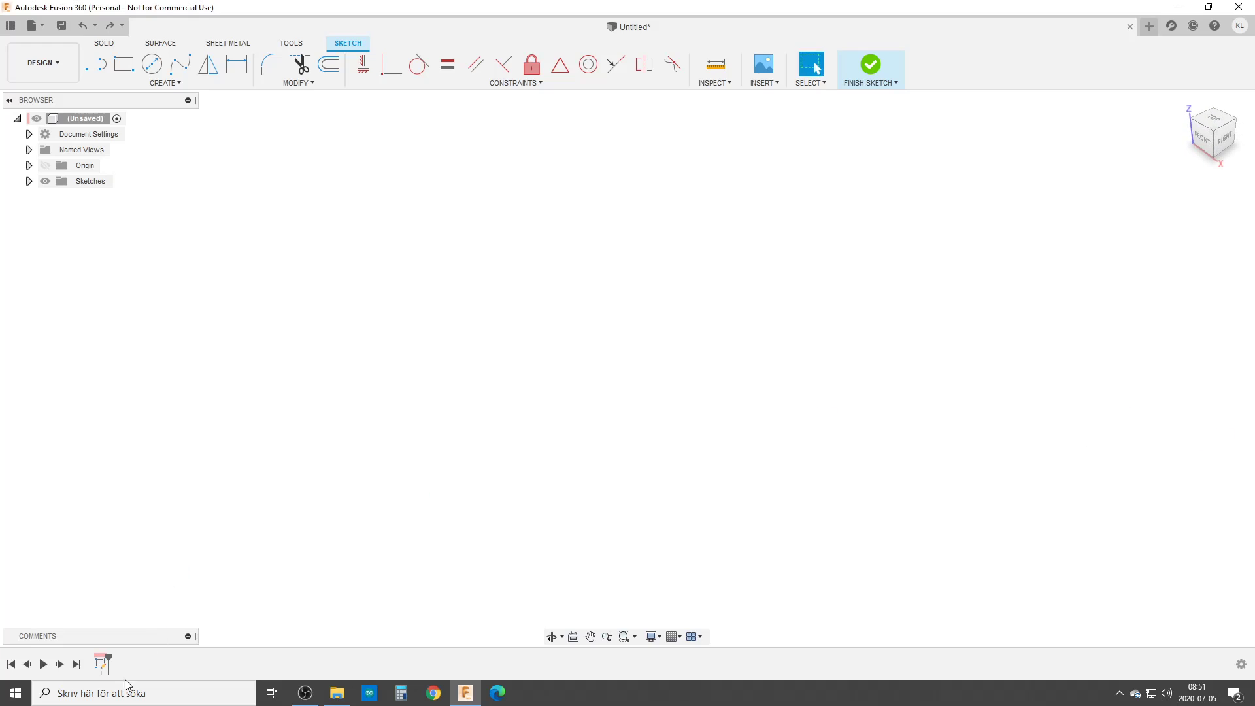
{"action": "left_click", "coordinate": [101, 663]}
{"action": "key", "text": "Delete"}
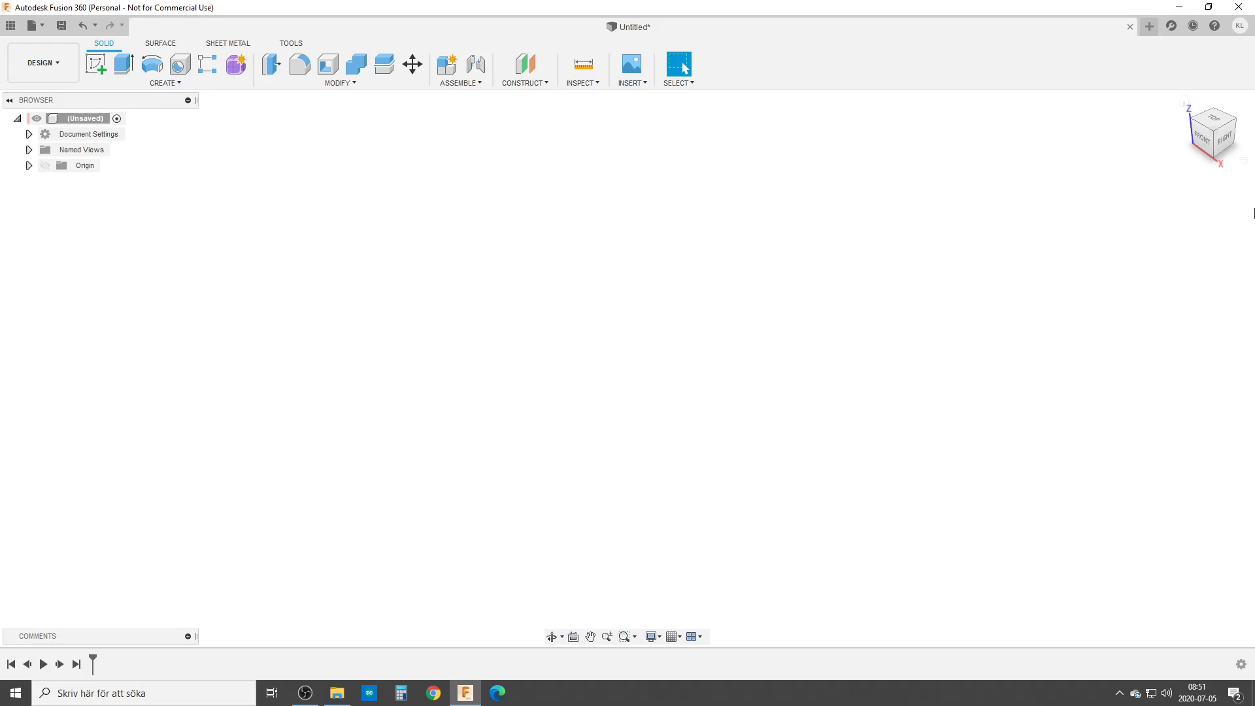
Examine the general Design behavior settings in the preferences and close them without making changes.
{"action": "left_click", "coordinate": [1240, 27]}
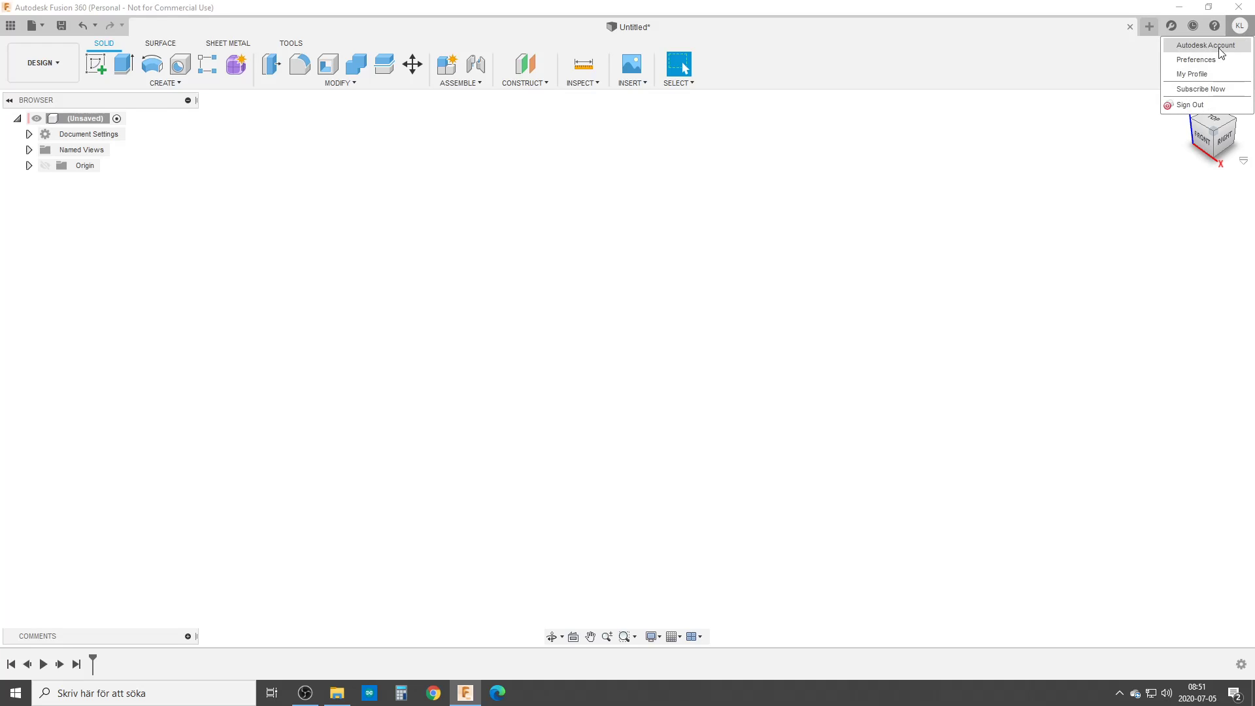
{"action": "left_click", "coordinate": [1196, 60]}
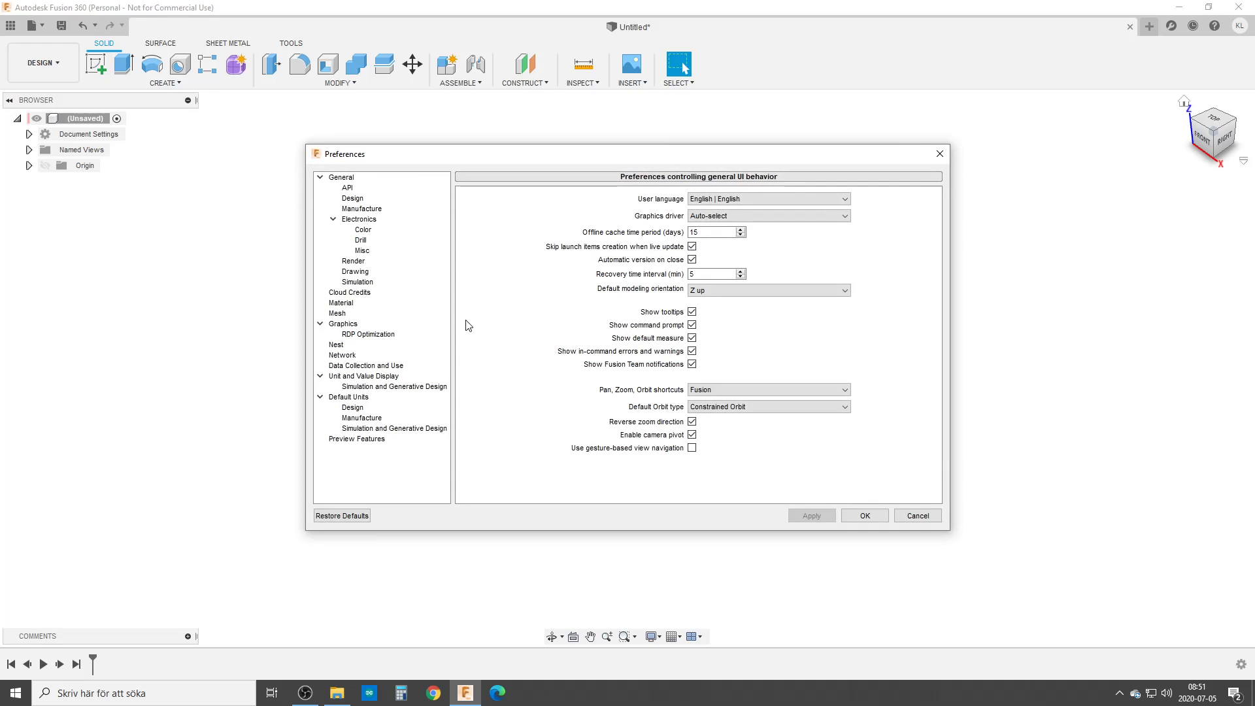
{"action": "left_click", "coordinate": [353, 200]}
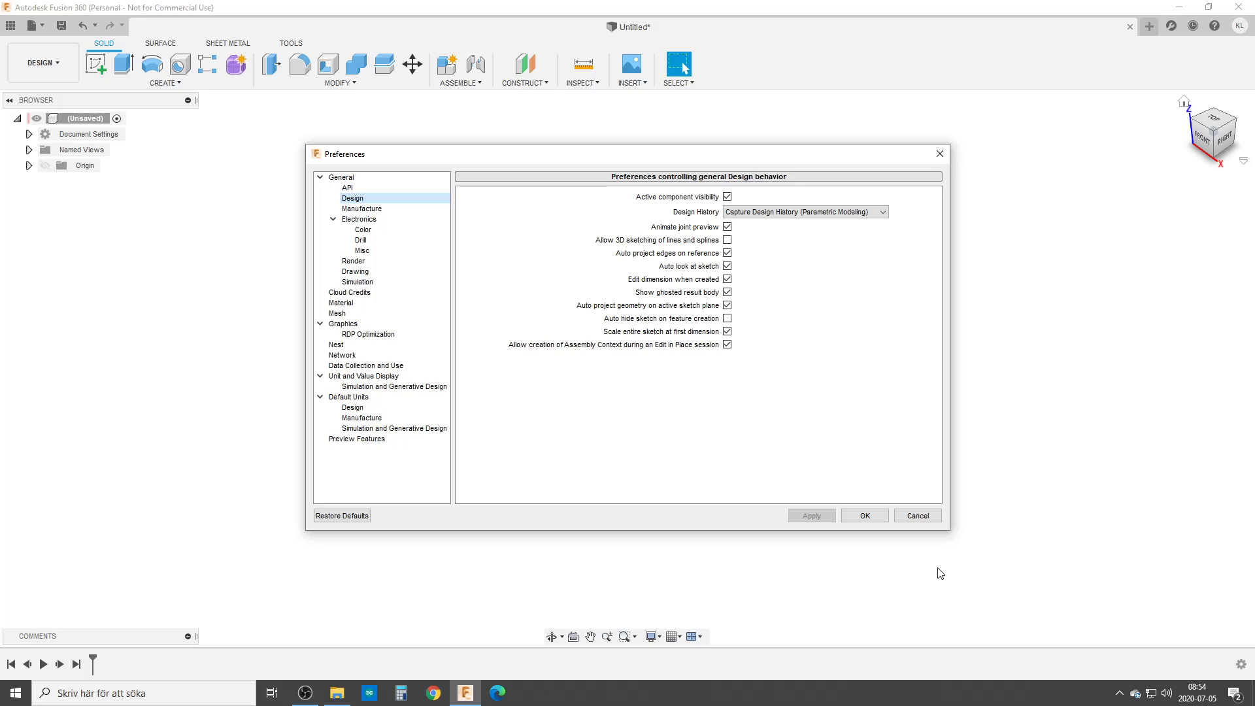
{"action": "left_click", "coordinate": [917, 517]}
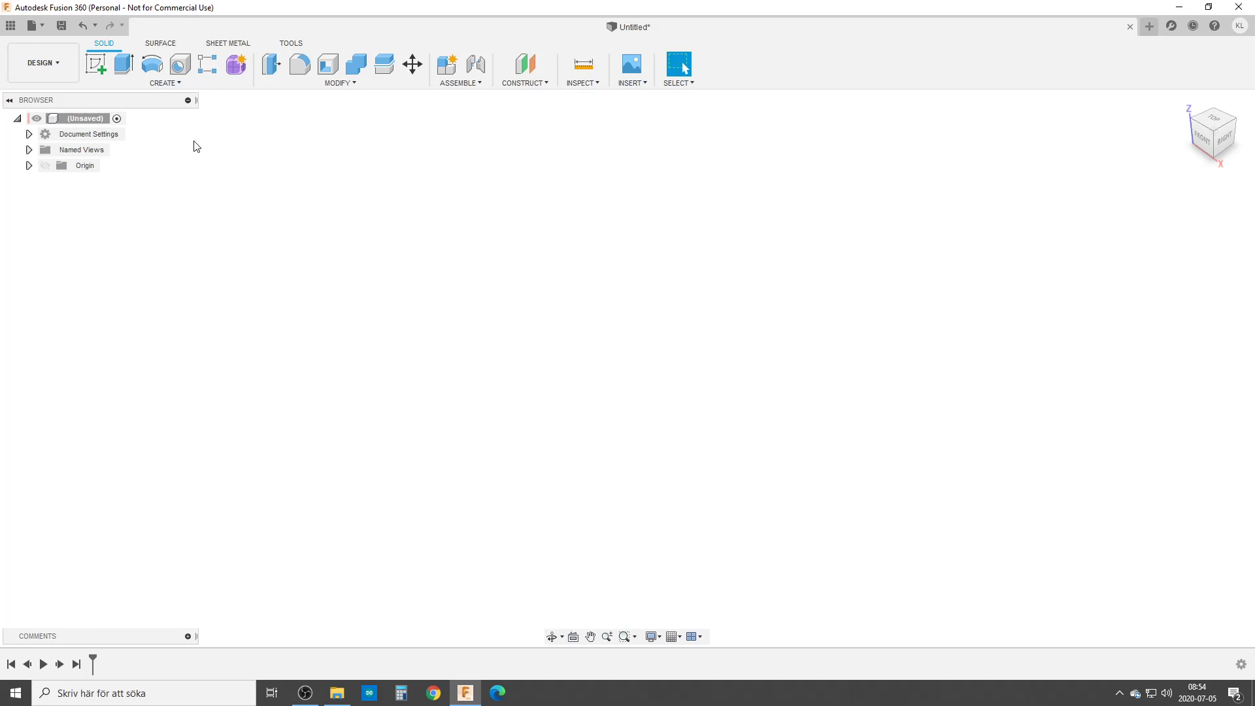
Start a new sketch on the horizontal XY plane and draw a center-diameter circle centered on the origin.
{"action": "left_click", "coordinate": [95, 64]}
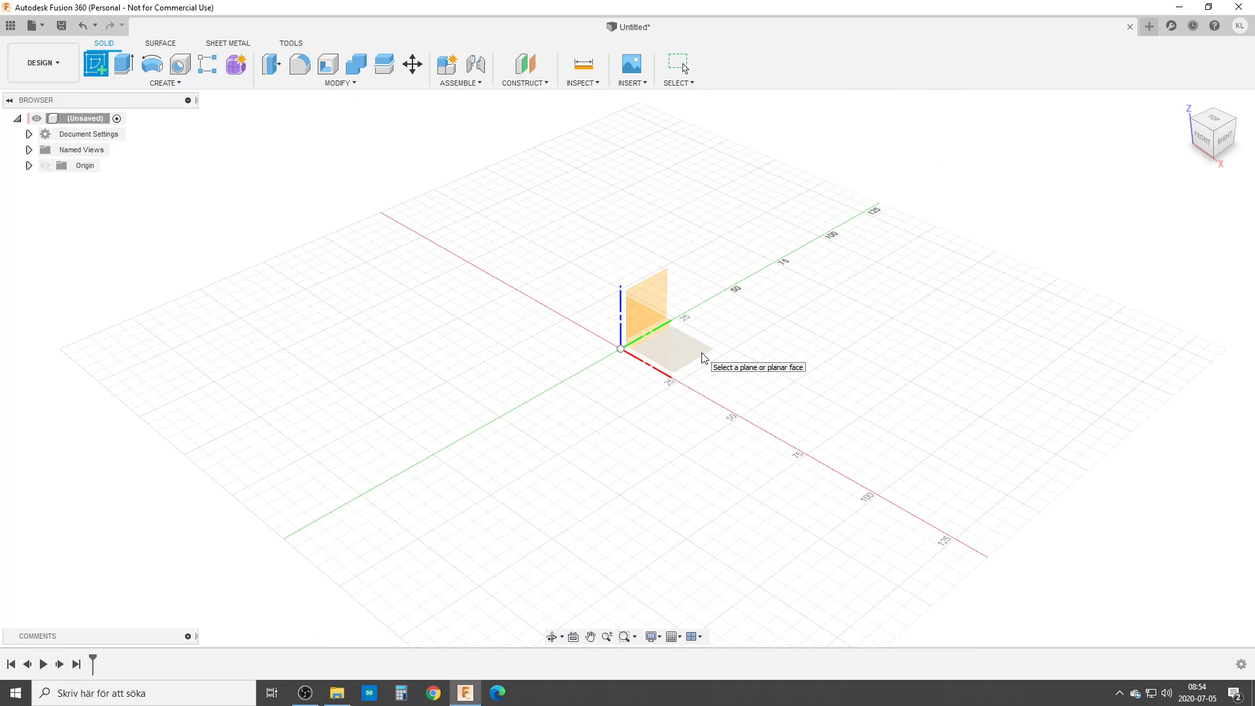
{"action": "left_click", "coordinate": [704, 358]}
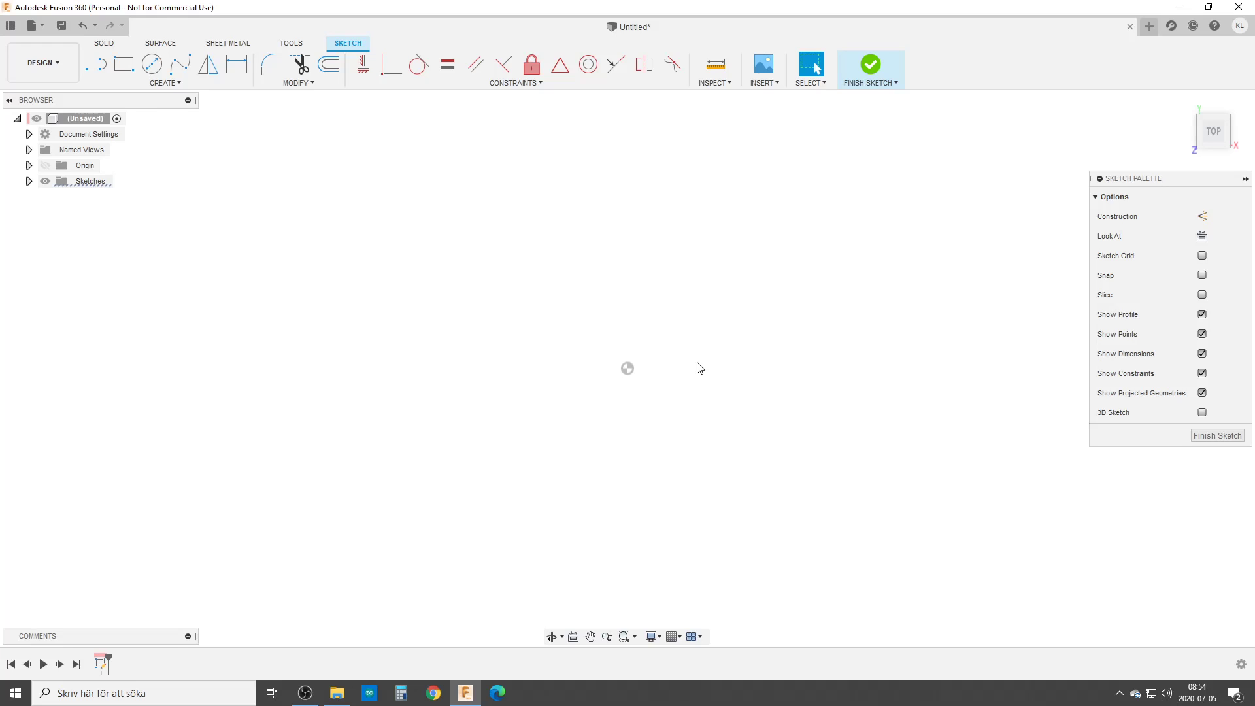
{"action": "key", "text": "c"}
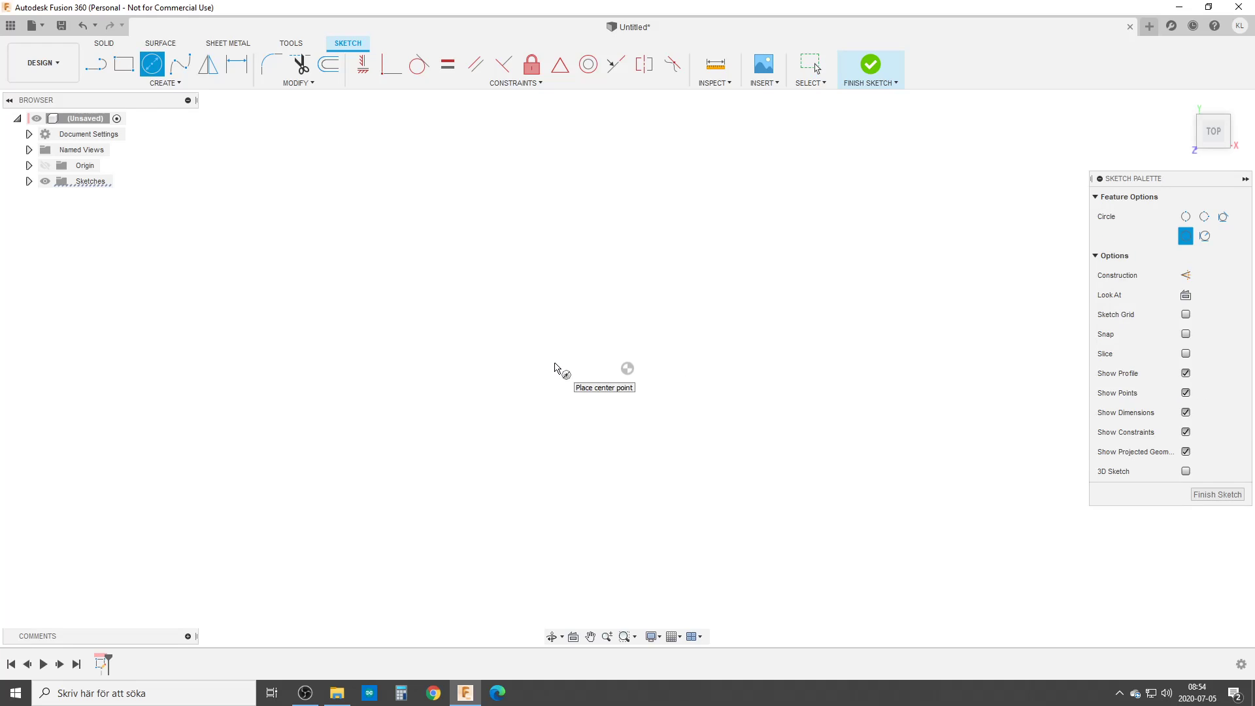
{"action": "left_click", "coordinate": [627, 369]}
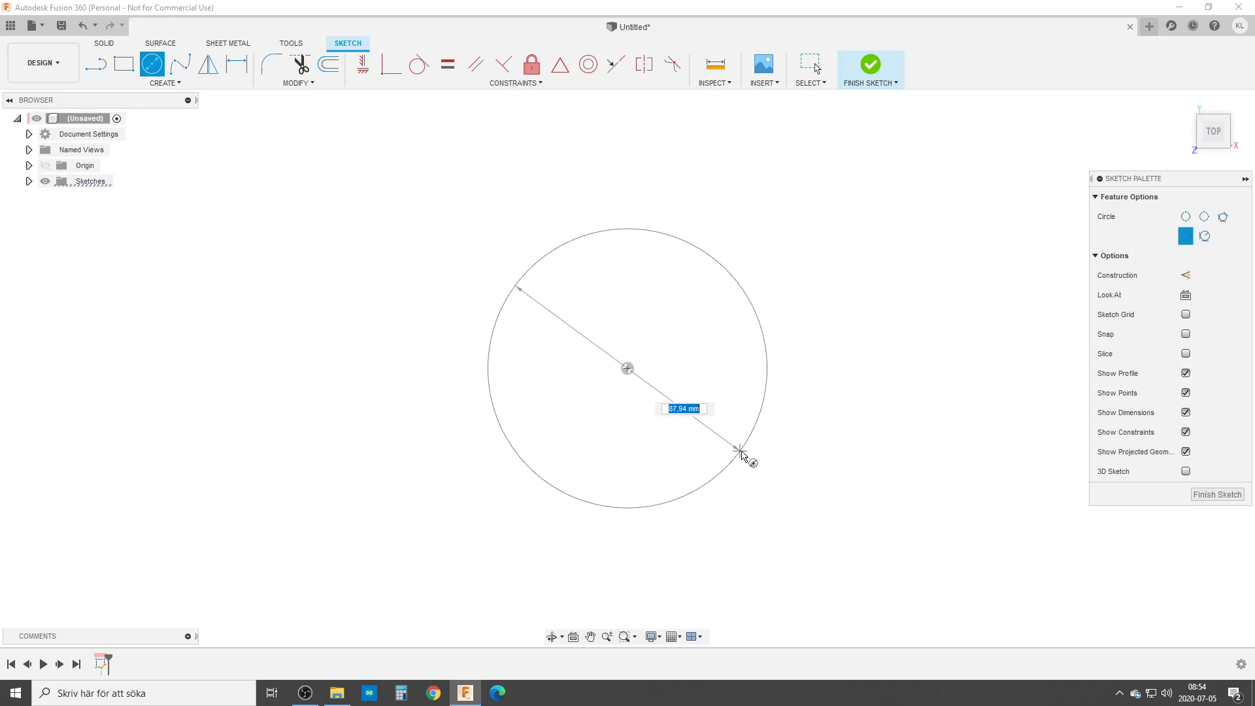
{"action": "left_click", "coordinate": [681, 423]}
{"action": "scroll", "coordinate": [703, 459], "scroll_direction": "up", "scroll_amount": 5}
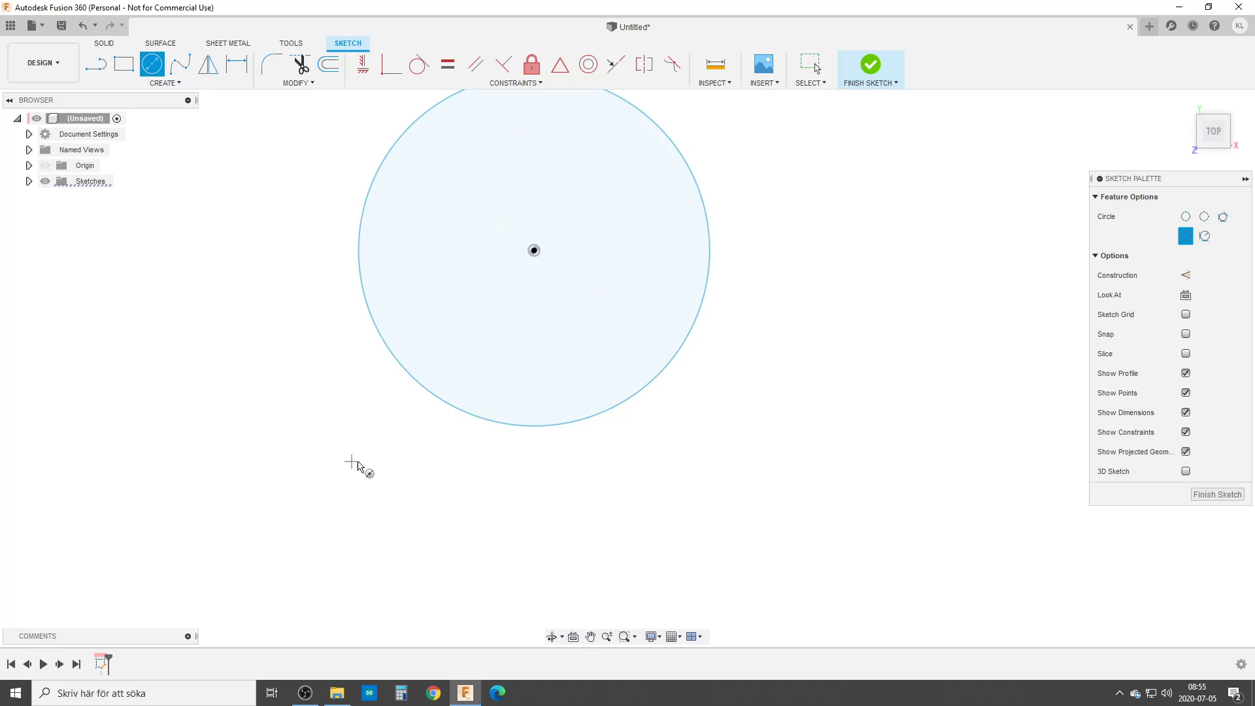
Draw two separate short lines, about 3.7 mm and 4.3 mm long, outward from the lower right edge of the circle.
{"action": "key", "text": "l"}
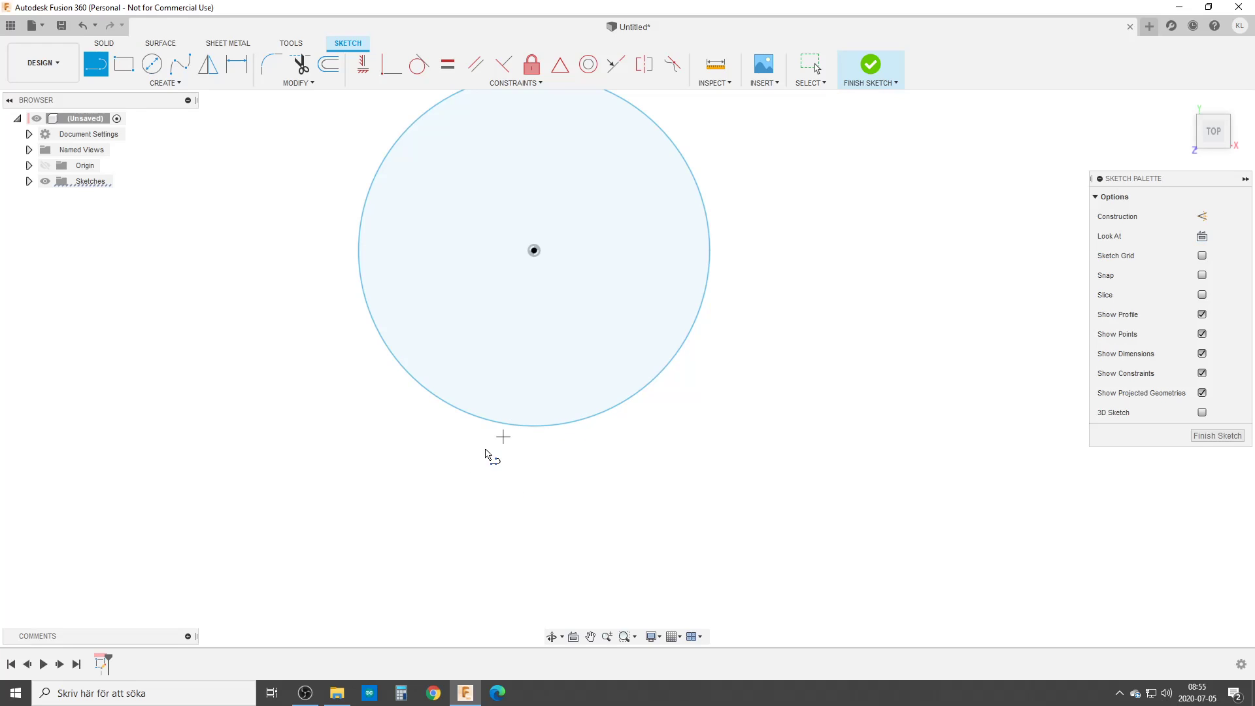
{"action": "left_click", "coordinate": [567, 428]}
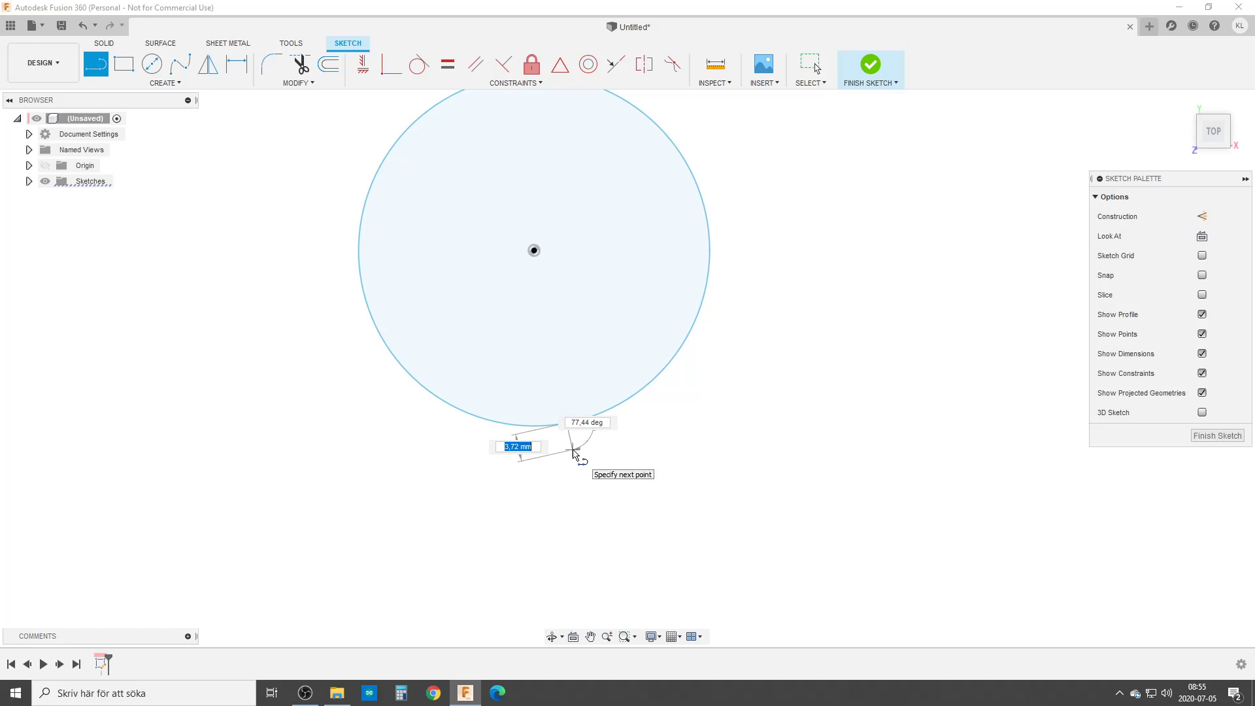
{"action": "left_click", "coordinate": [572, 450]}
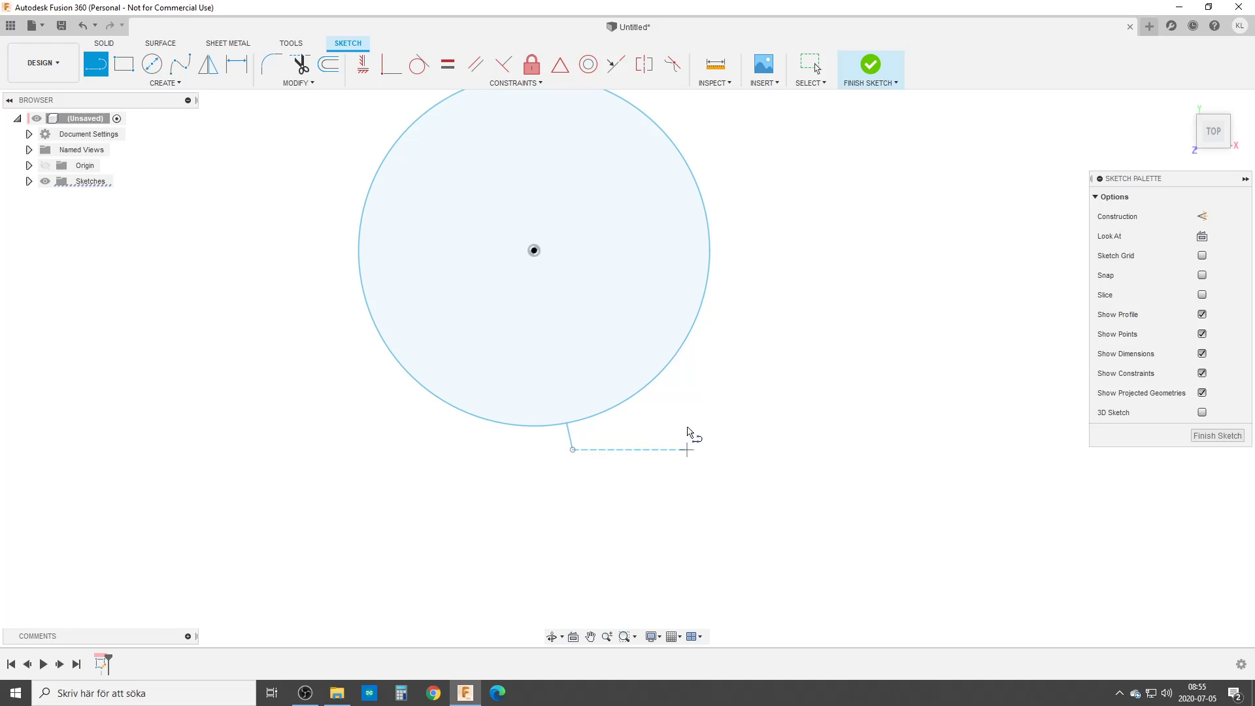
{"action": "left_click", "coordinate": [621, 404]}
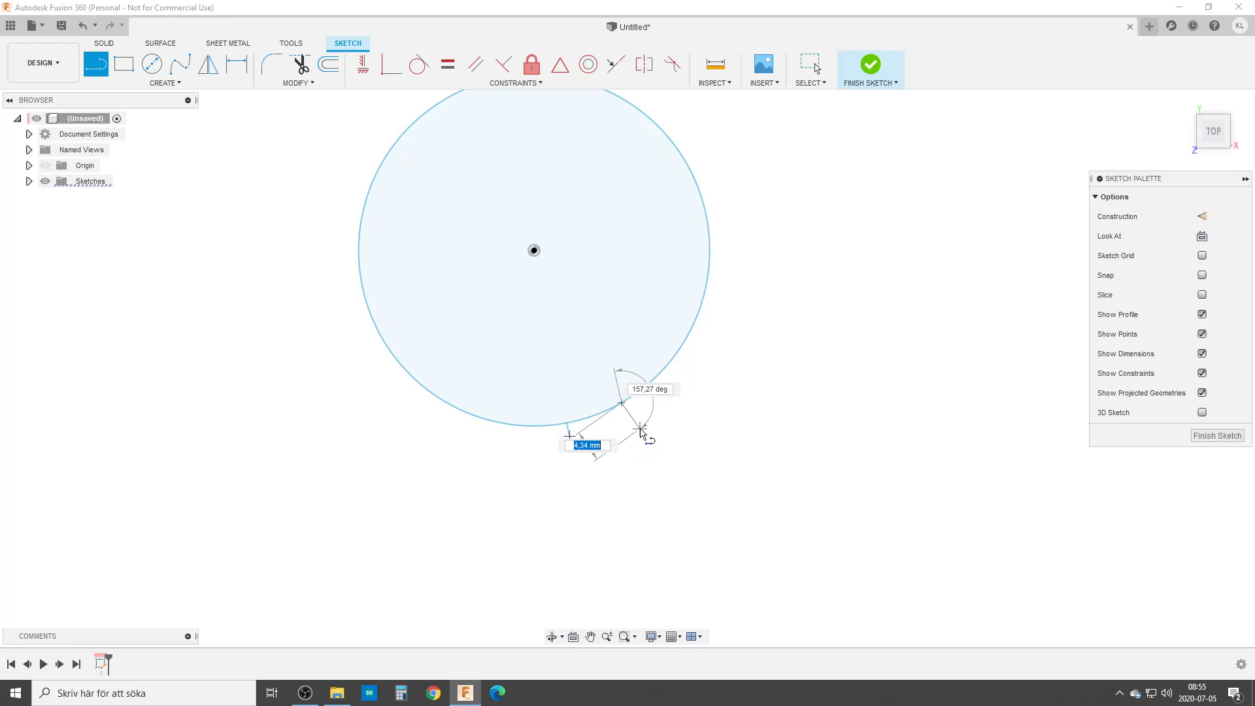
{"action": "left_click", "coordinate": [640, 431]}
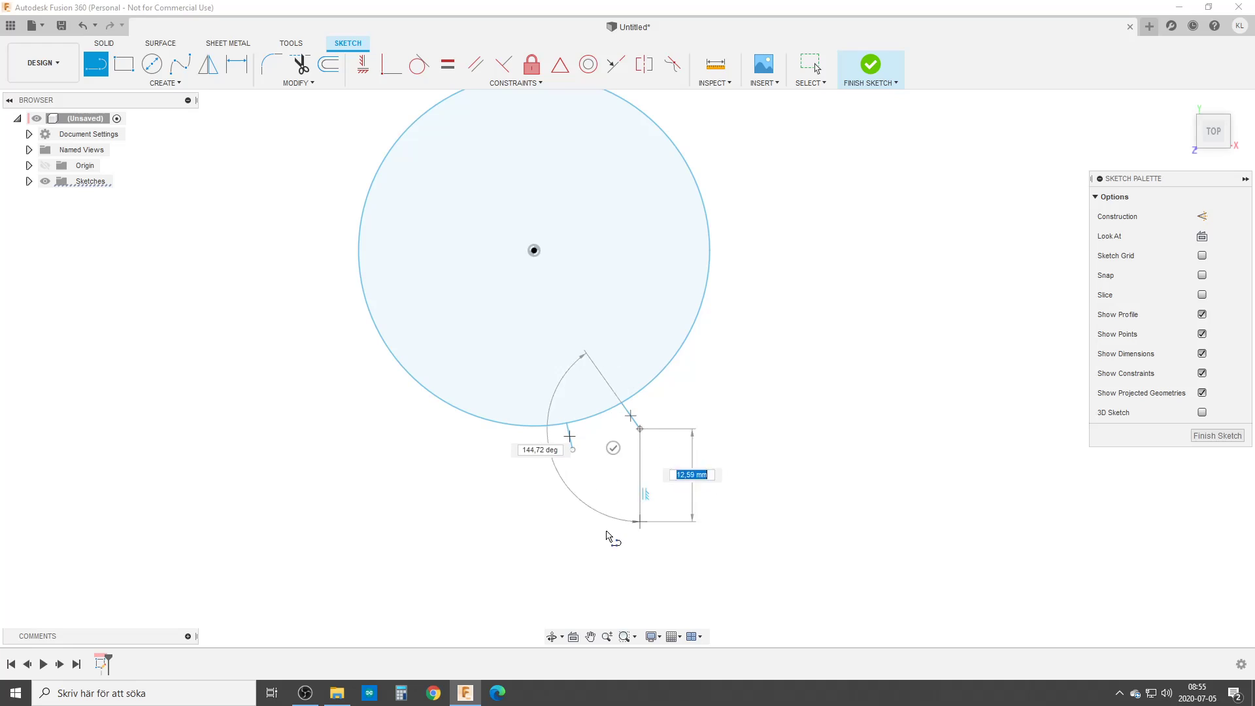
{"action": "key", "text": "Escape"}
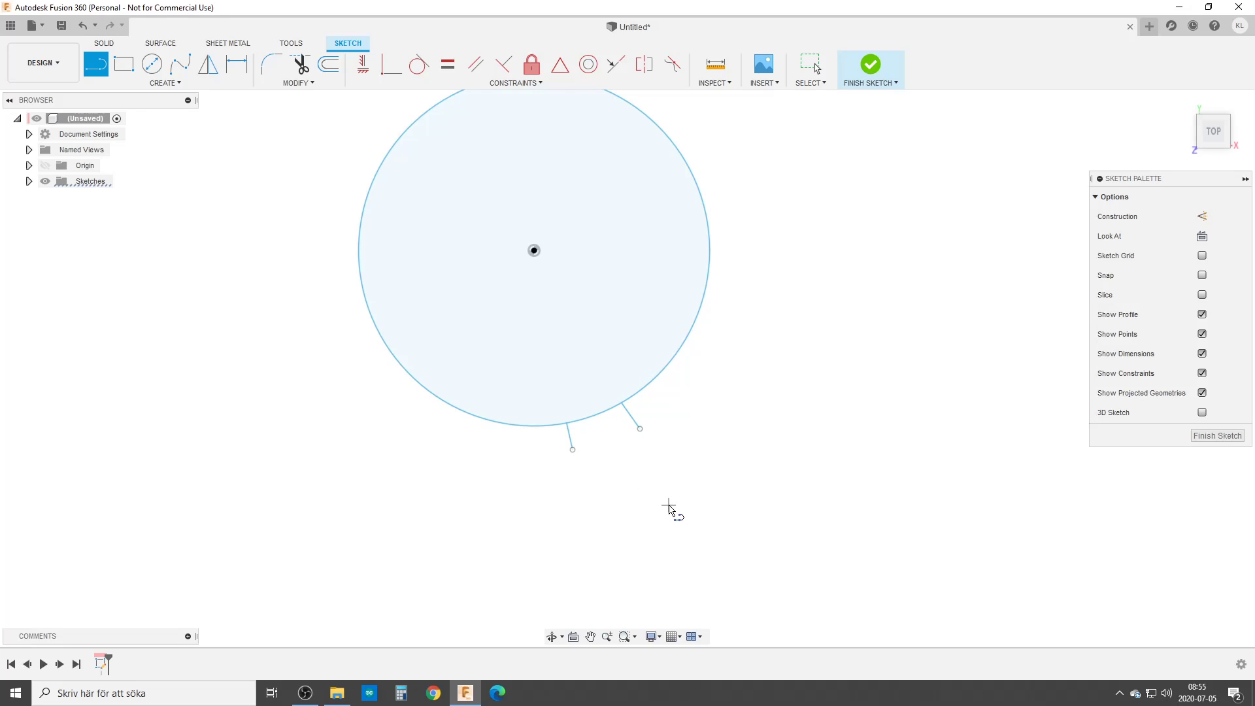
{"action": "key", "text": "Escape"}
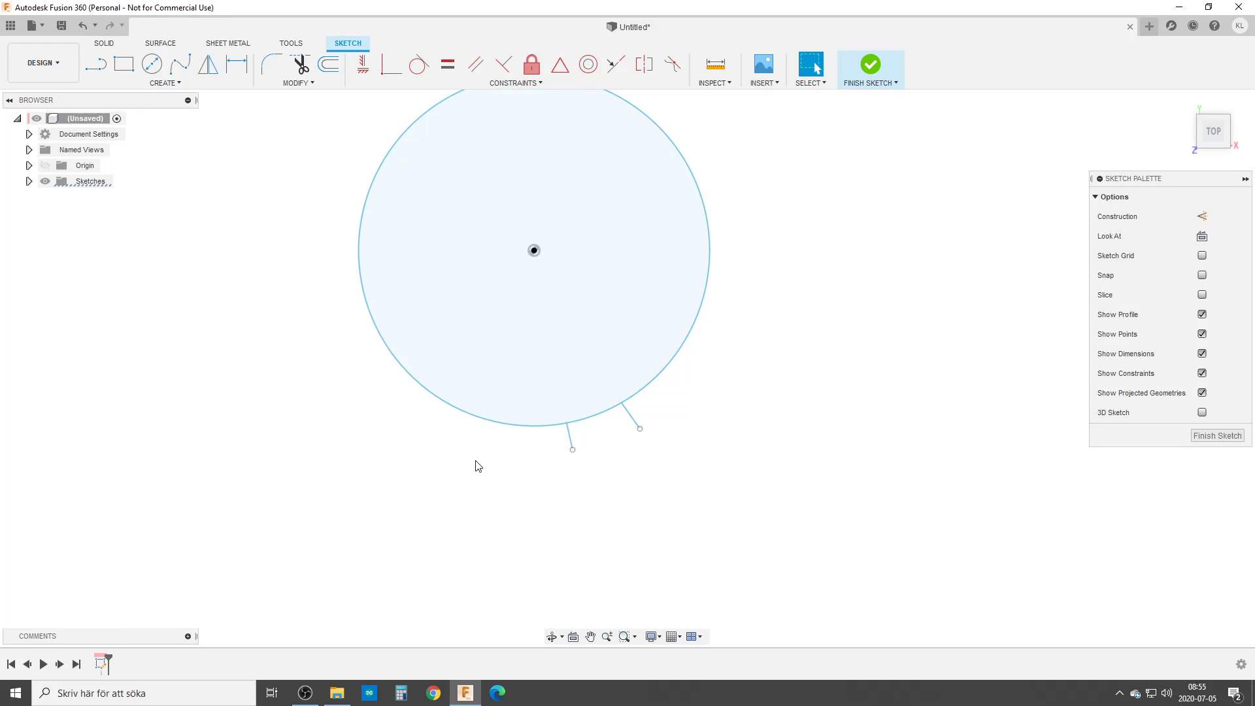
Constrain both short lines coincident with the circle's center point, and move the right line's outer end to test them.
{"action": "left_click", "coordinate": [386, 71]}
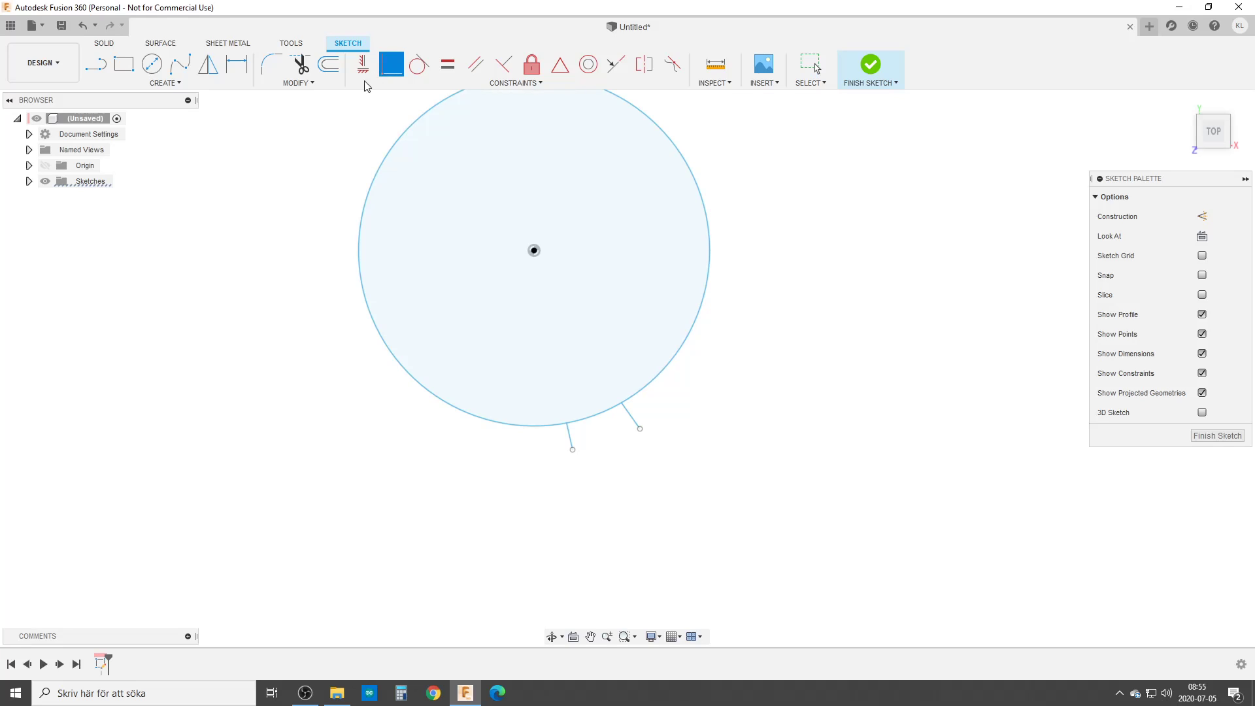
{"action": "left_click", "coordinate": [568, 440]}
{"action": "left_click", "coordinate": [534, 251]}
{"action": "left_click", "coordinate": [632, 418]}
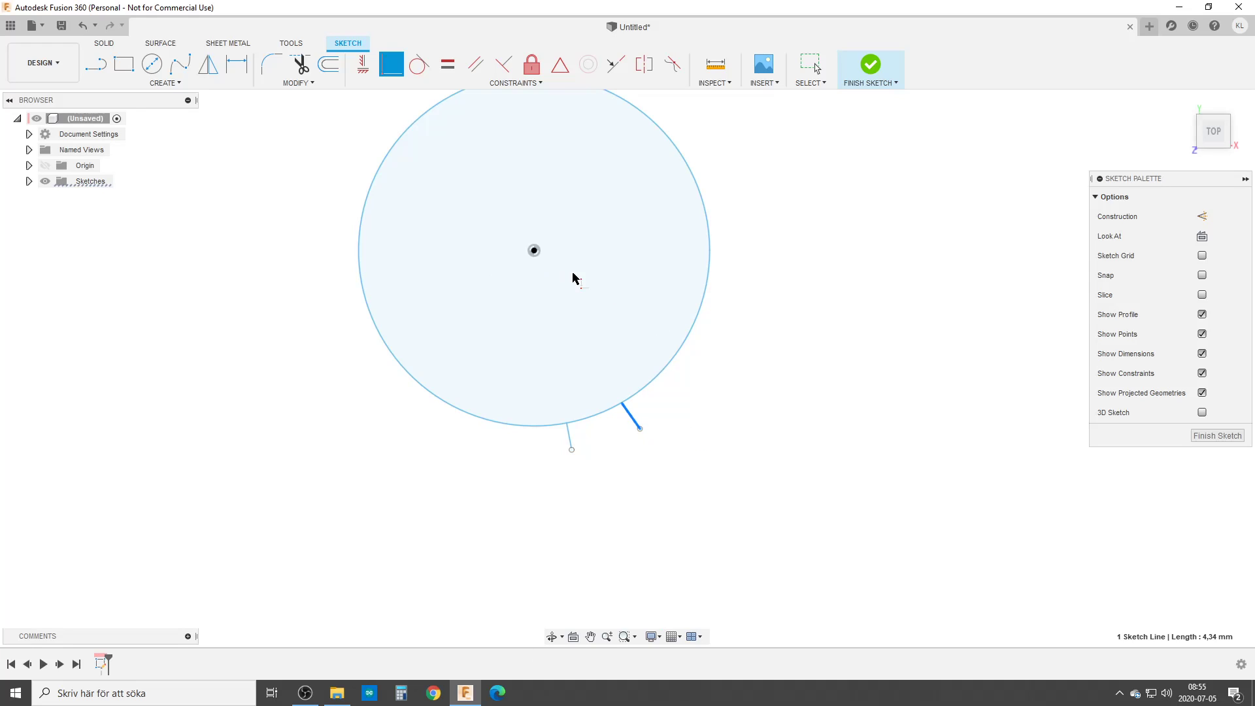
{"action": "left_click", "coordinate": [534, 251]}
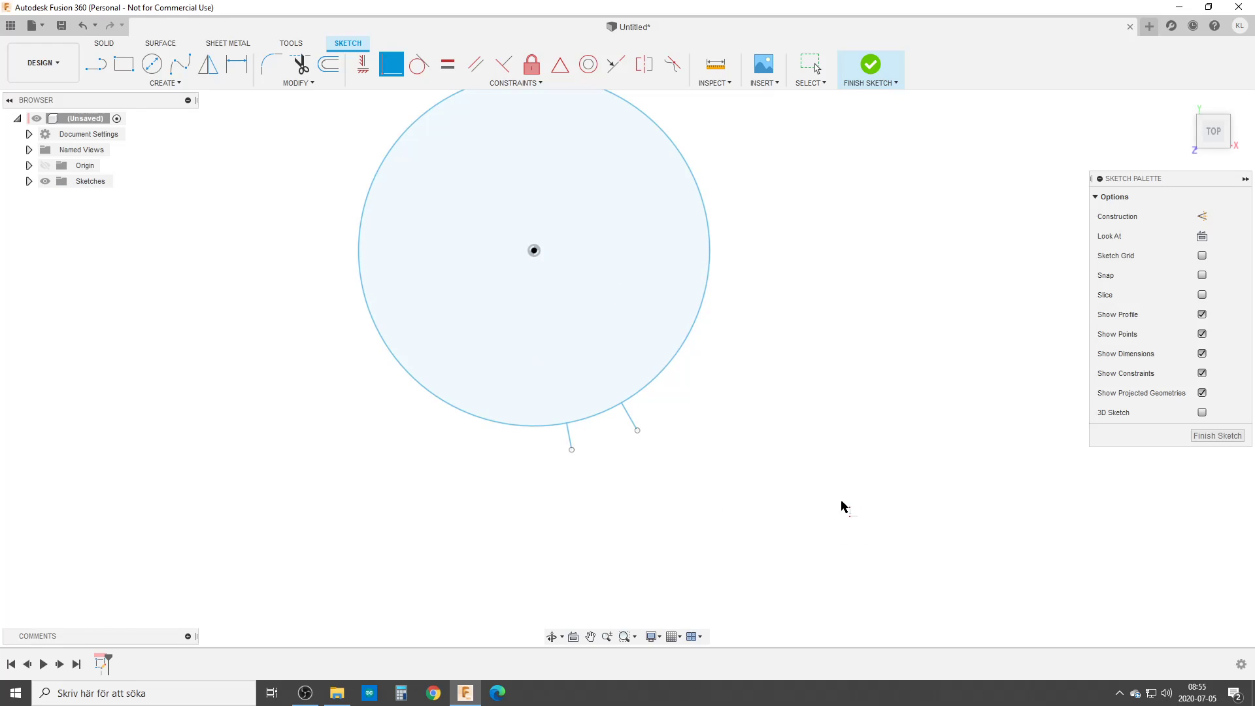
{"action": "key", "text": "Escape"}
{"action": "mouse_move", "coordinate": [638, 431]}
{"action": "left_mouse_down"}
{"action": "mouse_move", "coordinate": [697, 241]}
{"action": "mouse_move", "coordinate": [720, 336]}
{"action": "mouse_move", "coordinate": [490, 474]}
{"action": "mouse_move", "coordinate": [669, 209]}
{"action": "mouse_move", "coordinate": [425, 322]}
{"action": "mouse_move", "coordinate": [680, 437]}
{"action": "mouse_move", "coordinate": [732, 491]}
{"action": "mouse_move", "coordinate": [666, 428]}
{"action": "mouse_move", "coordinate": [692, 471]}
{"action": "left_mouse_up"}
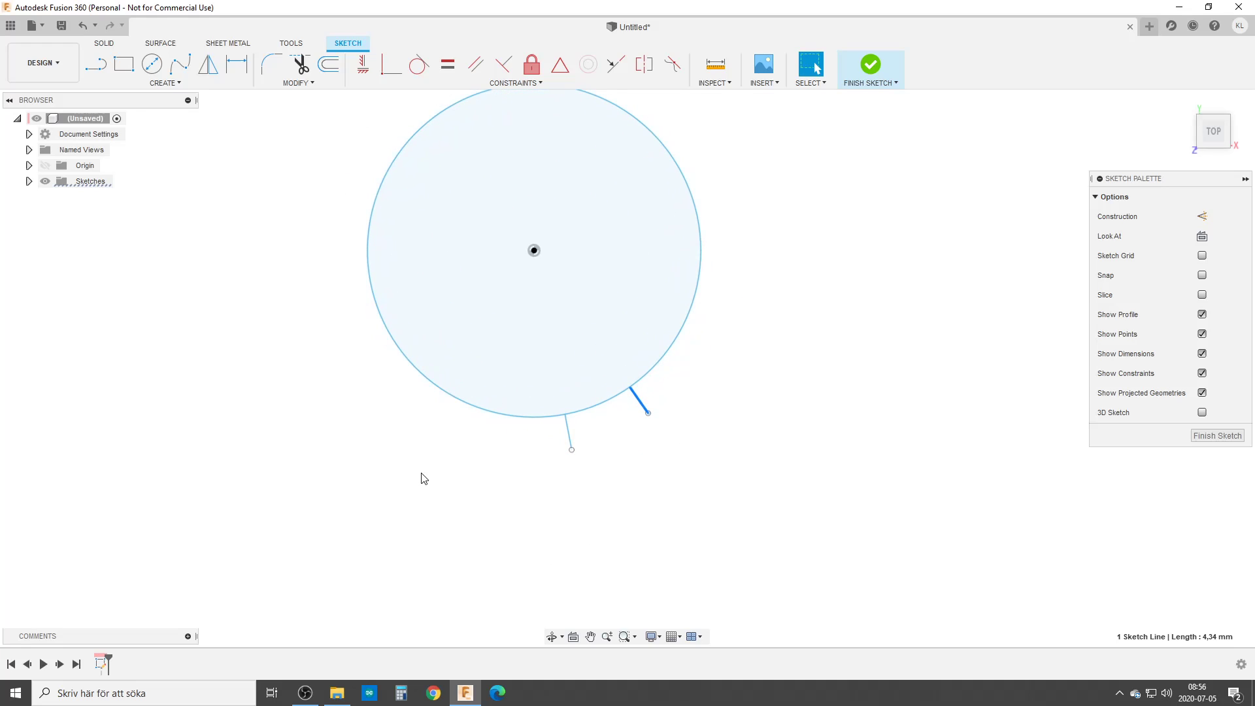
Try a vertical constraint on the lower short line and undo it.
{"action": "left_click", "coordinate": [362, 63]}
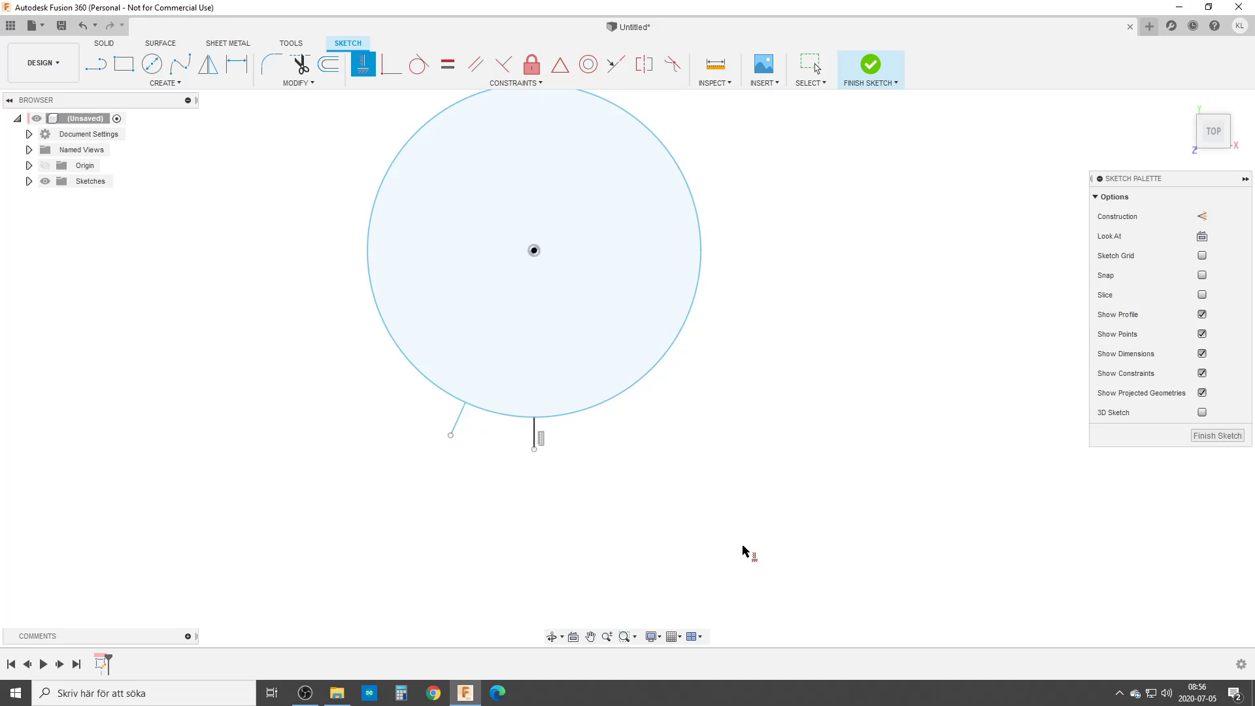
{"action": "key", "text": "Escape"}
{"action": "key", "text": "ctrl+z"}
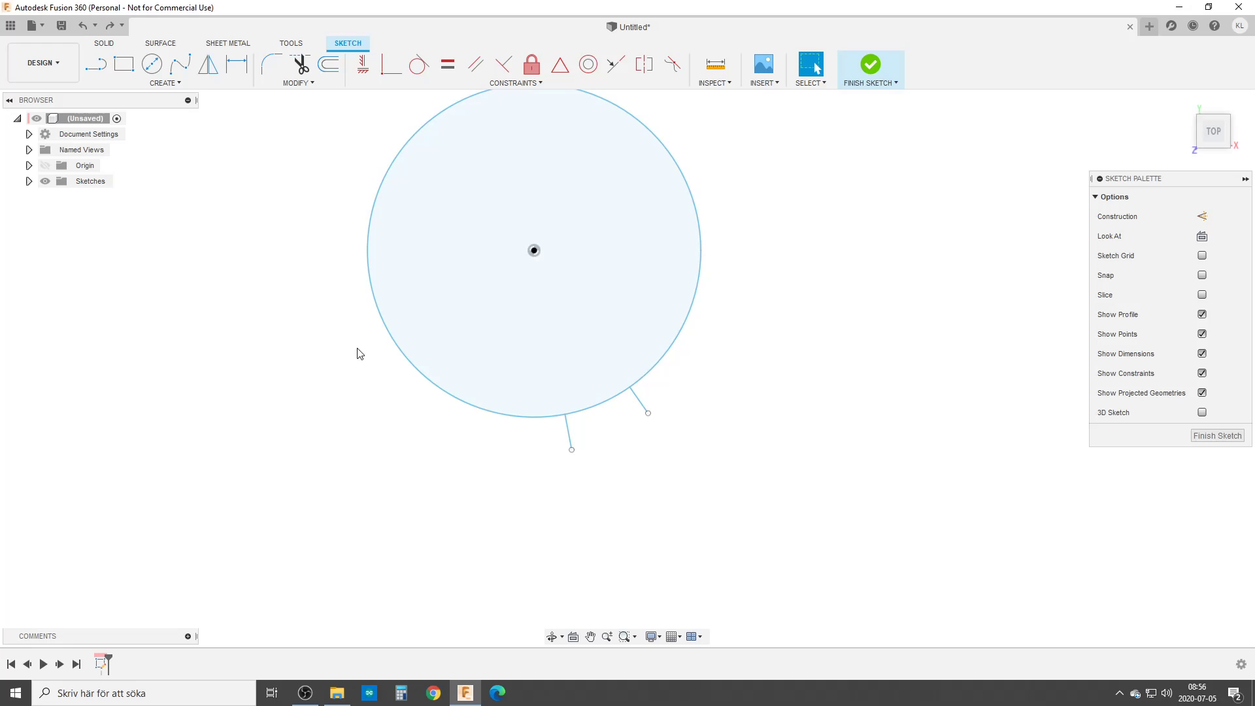
Apply a vertical constraint to the lower short line below the circle.
{"action": "left_click", "coordinate": [363, 64]}
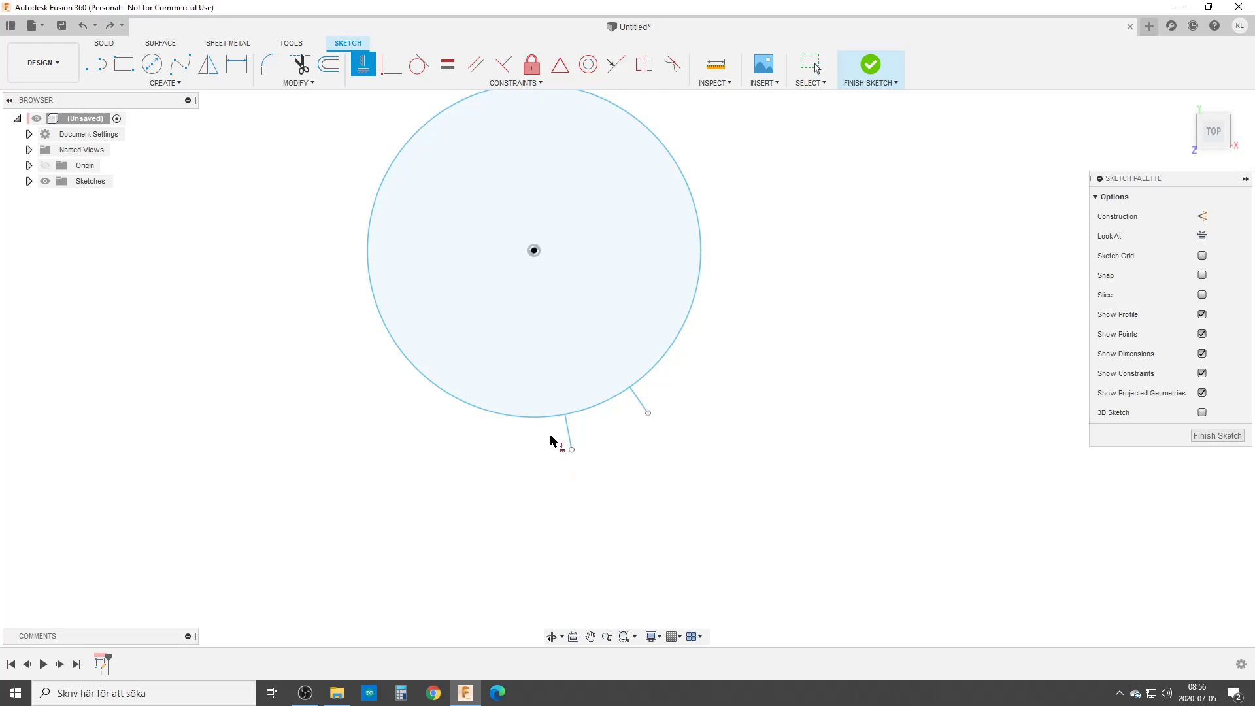
{"action": "left_click", "coordinate": [568, 430]}
{"action": "key", "text": "Escape"}
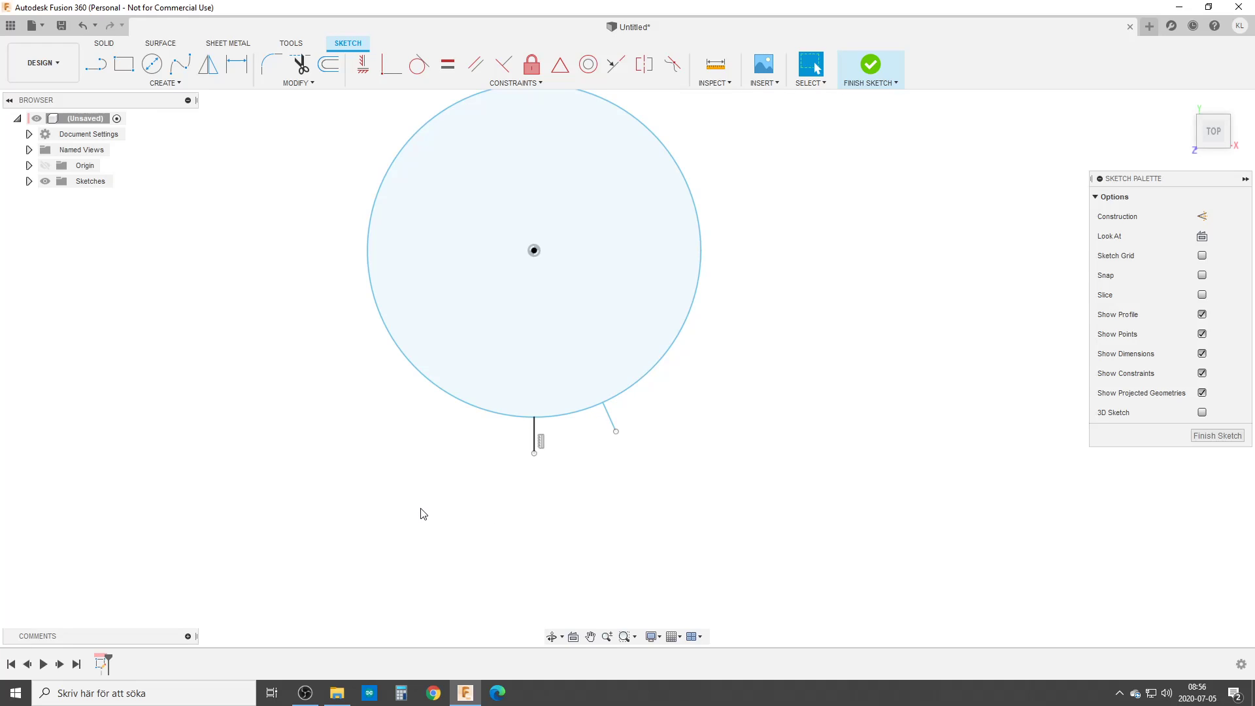
Draw a center point arc about the circle's center, from the vertical line's outer end to near the other short line's outer end.
{"action": "type", "text": "s"}
{"action": "type", "text": "arc"}
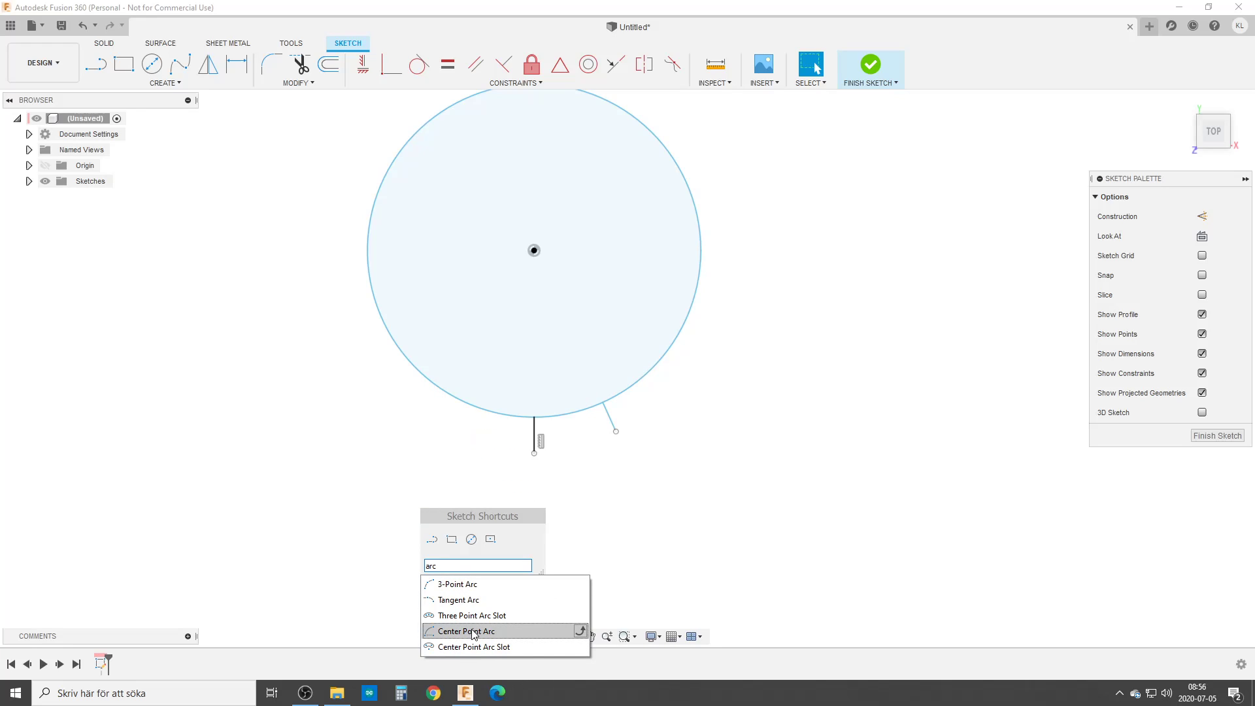
{"action": "left_click", "coordinate": [473, 632]}
{"action": "left_click", "coordinate": [534, 251]}
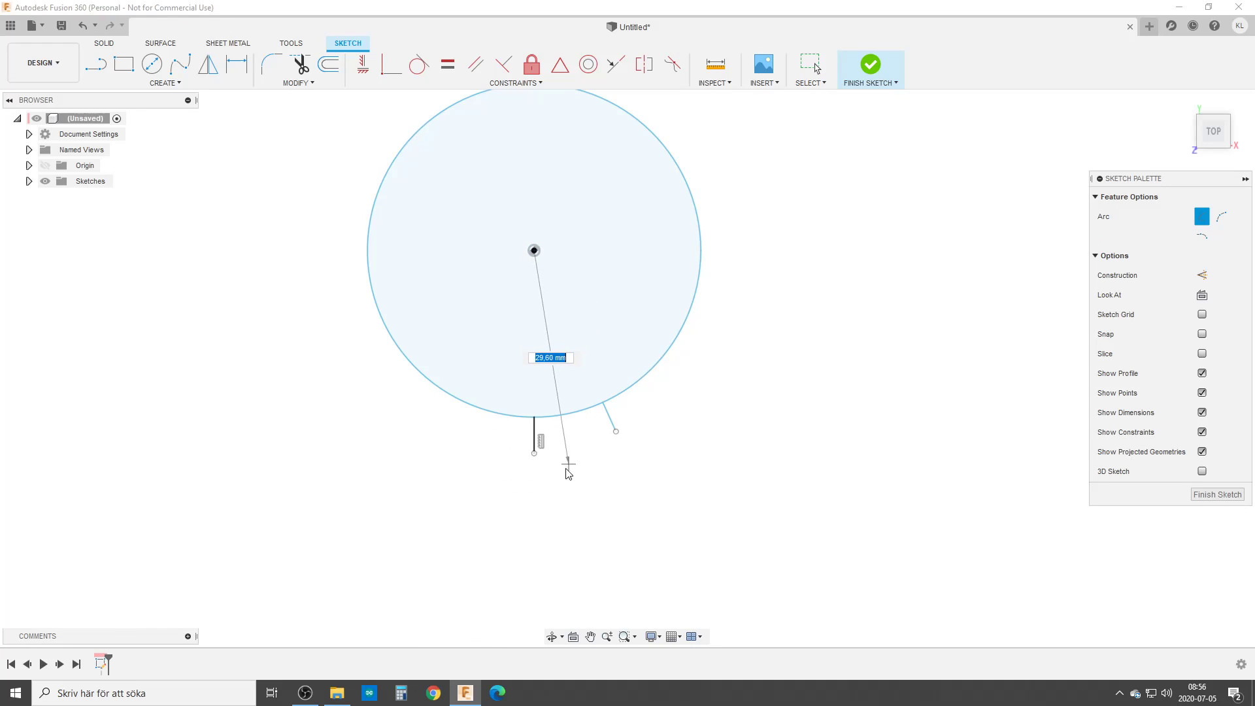
{"action": "left_click", "coordinate": [535, 454]}
{"action": "left_click", "coordinate": [598, 443]}
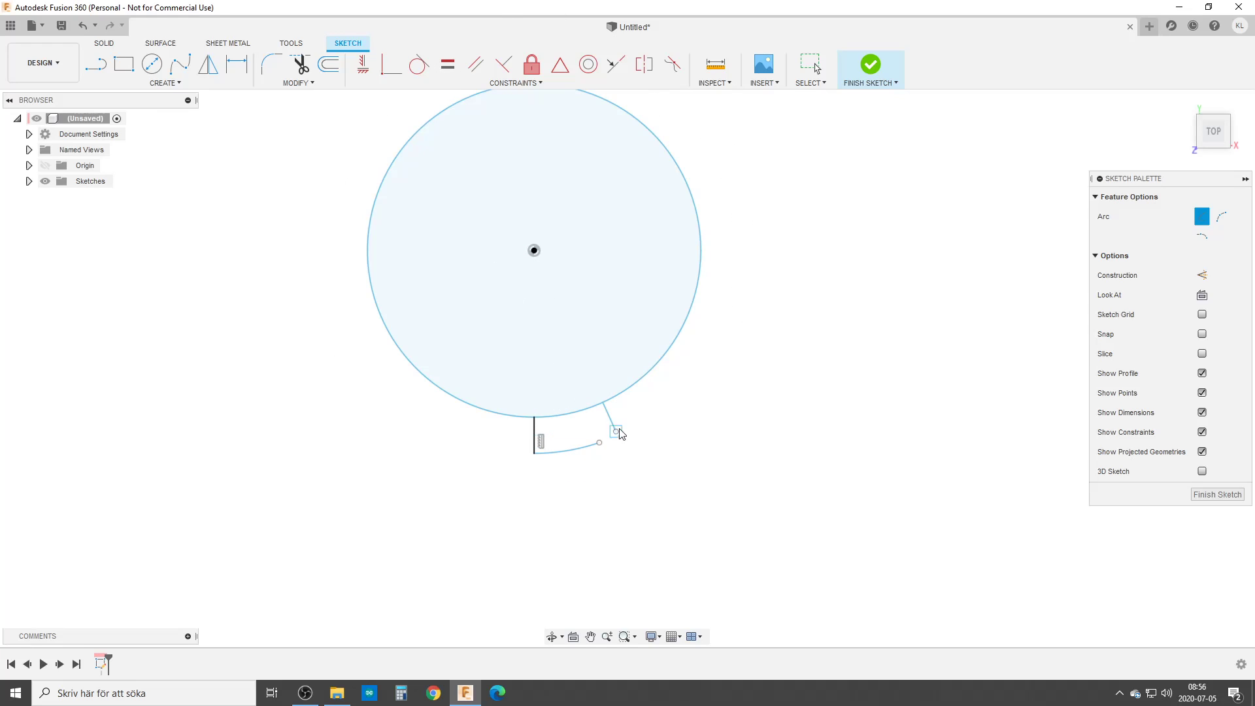
Make the arc's free endpoint coincident with the outer end of the slanted short line, closing the small profile.
{"action": "left_click", "coordinate": [382, 68]}
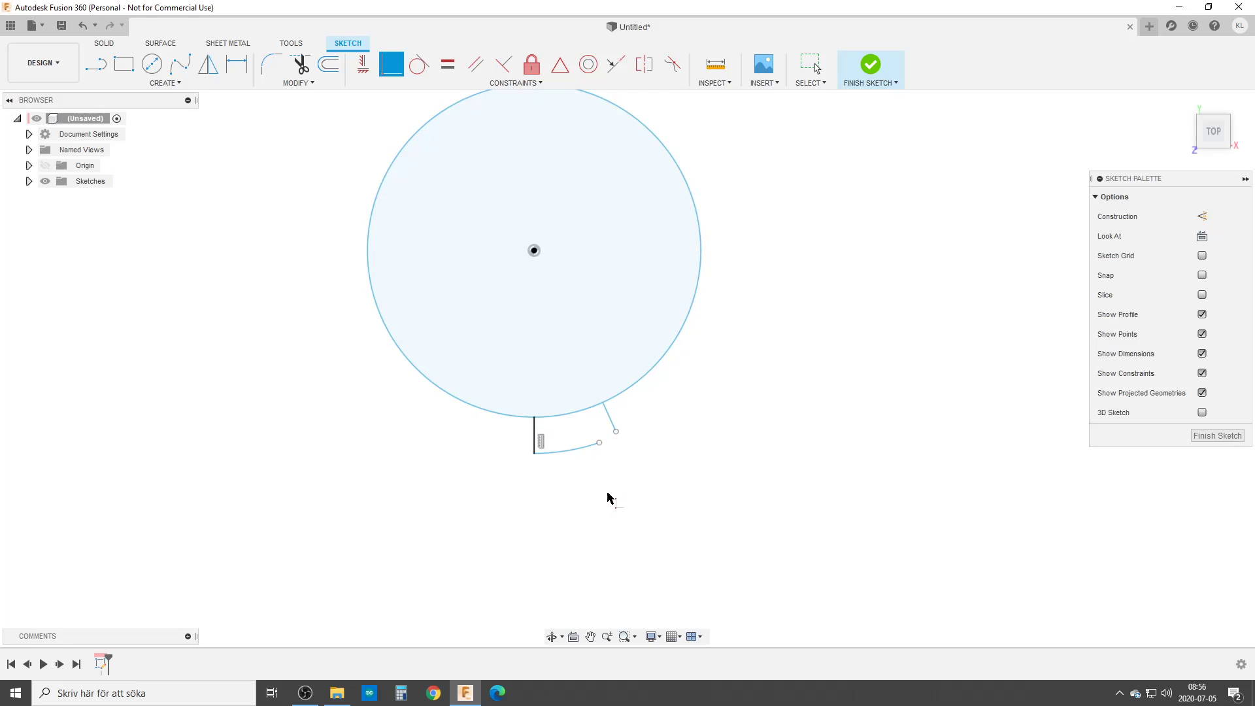
{"action": "left_click", "coordinate": [598, 443]}
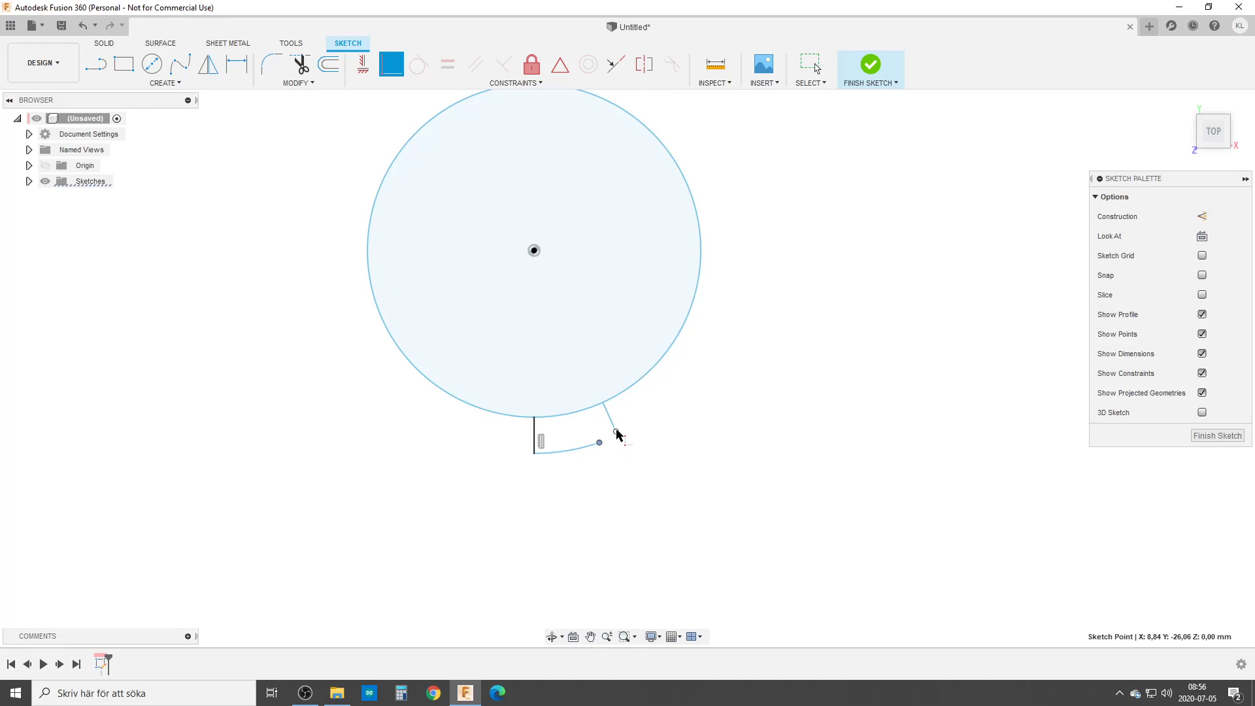
{"action": "left_click", "coordinate": [616, 431]}
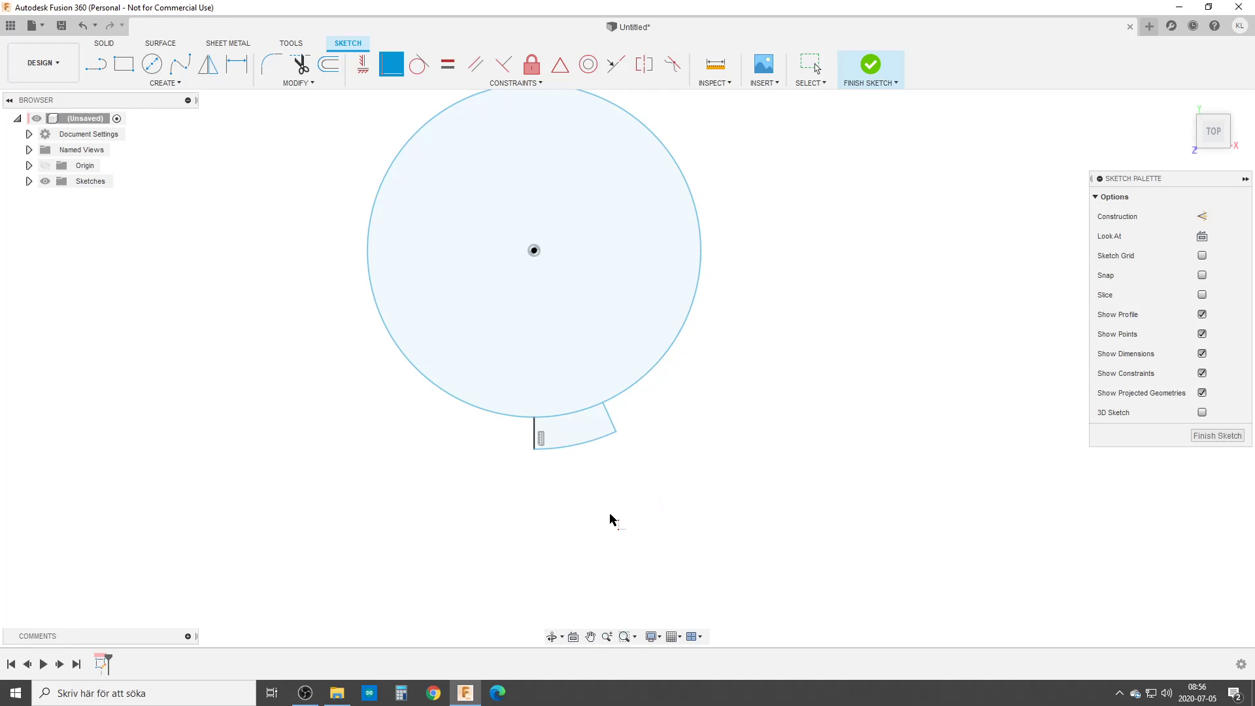
{"action": "key", "text": "Escape"}
Dimension the circle's diameter as 50 mm.
{"action": "scroll", "coordinate": [698, 392], "scroll_direction": "down", "scroll_amount": 1}
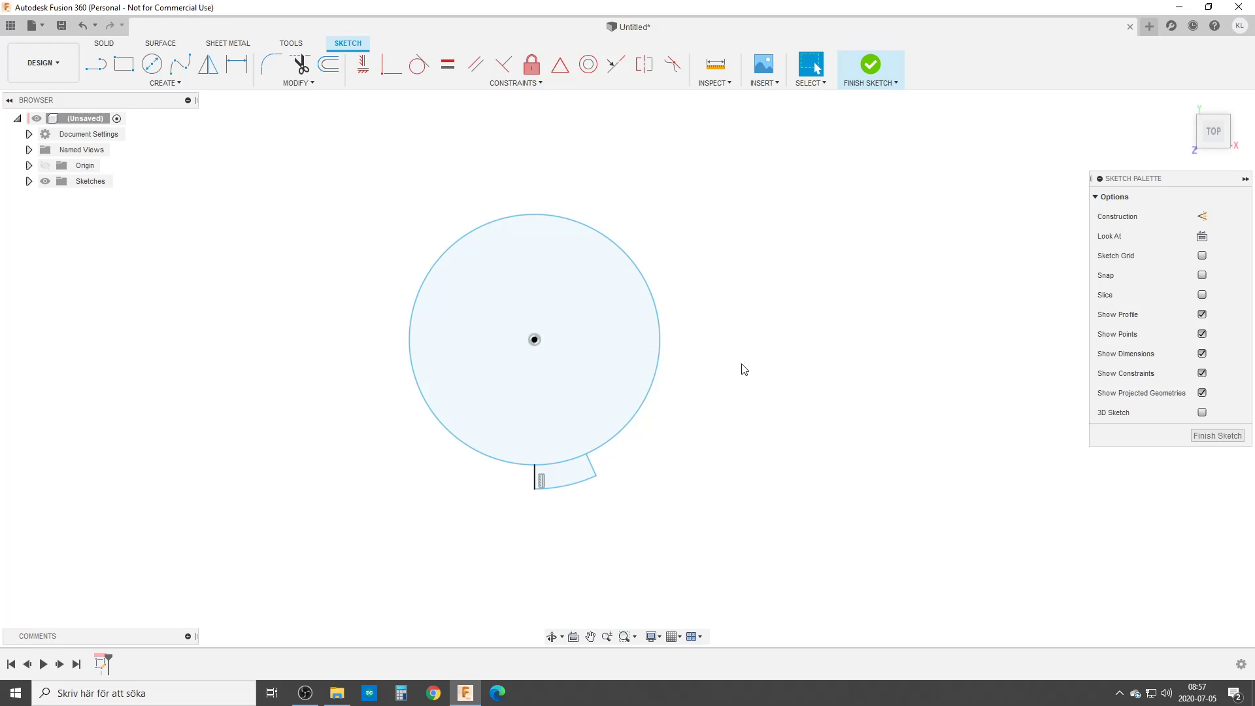
{"action": "key", "text": "d"}
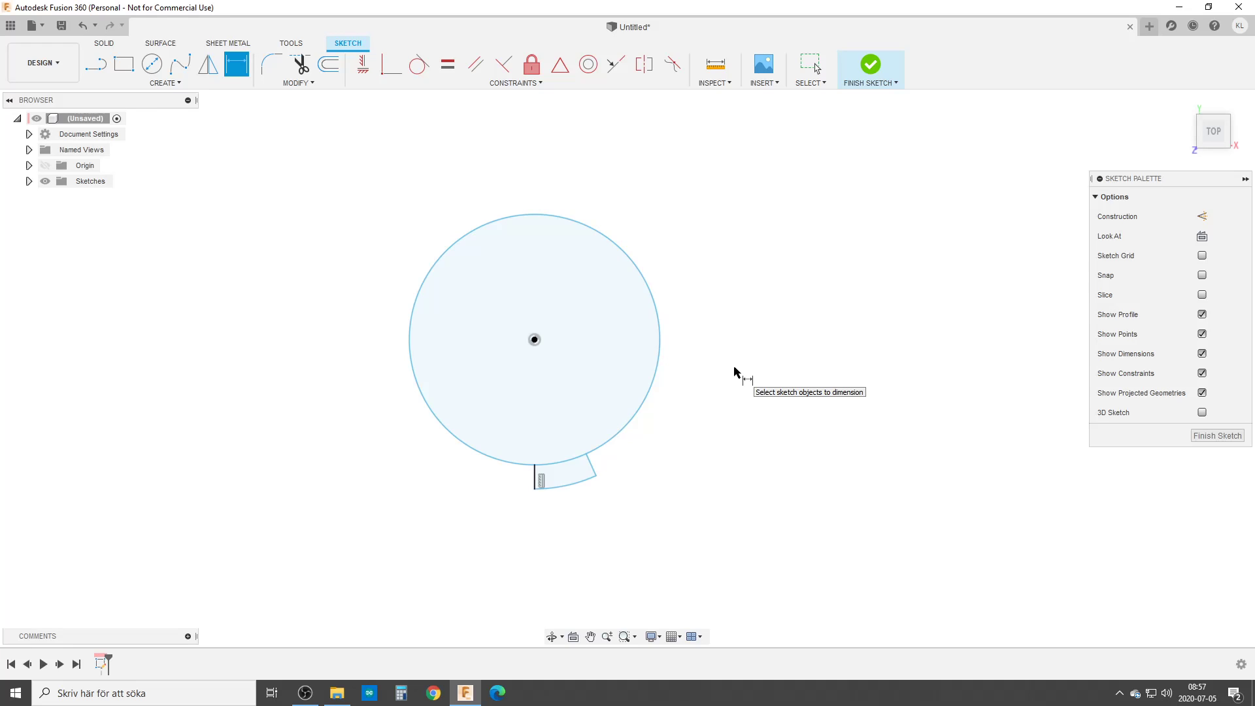
{"action": "left_click", "coordinate": [657, 316]}
{"action": "left_click", "coordinate": [782, 255]}
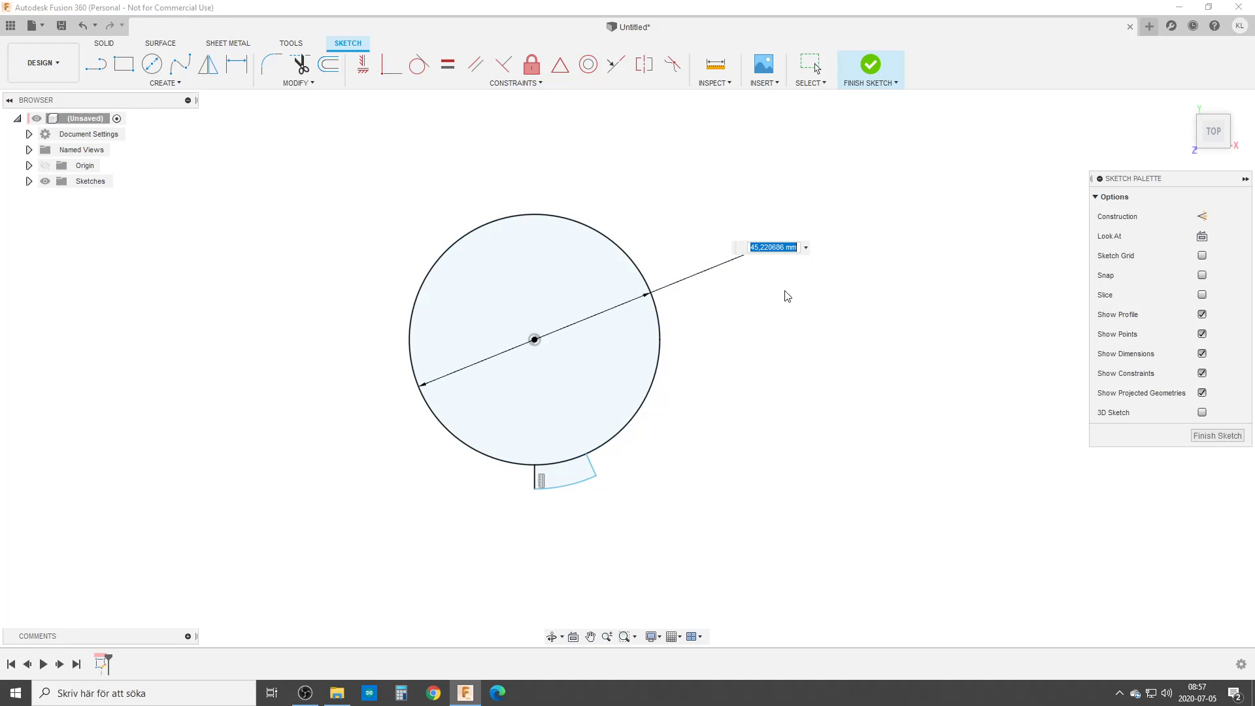
{"action": "type", "text": "50"}
{"action": "key", "text": "Return"}
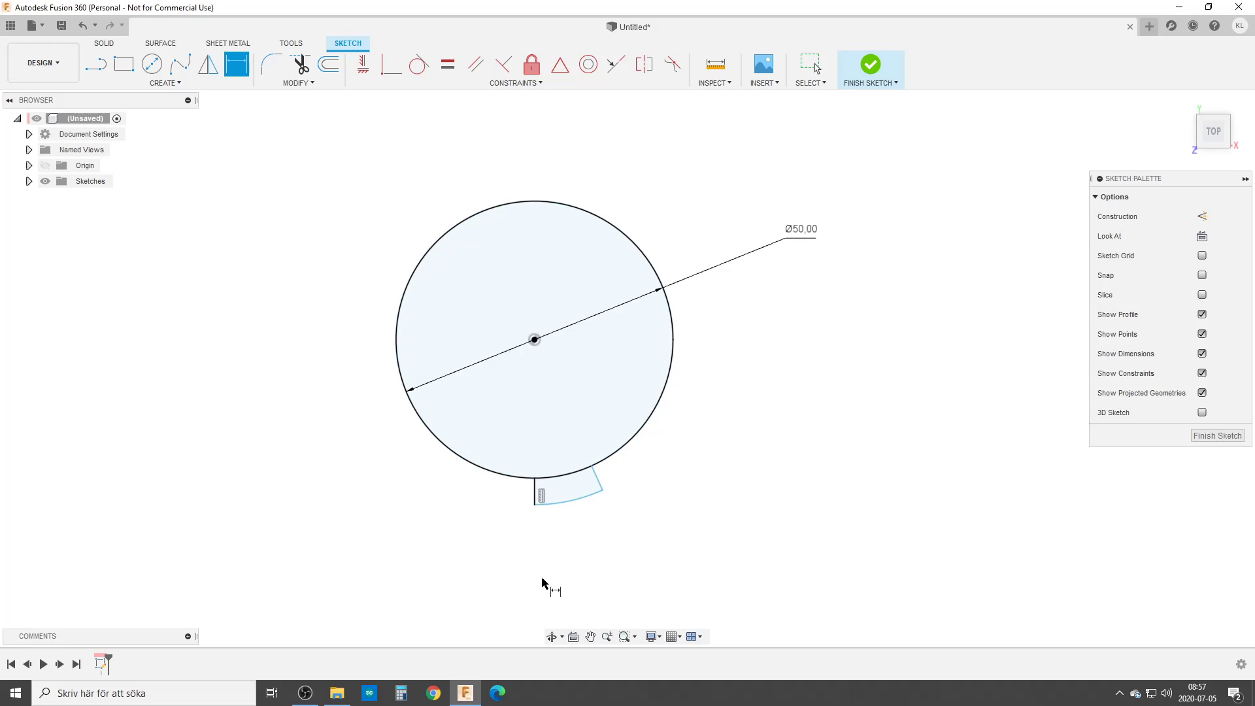
Dimension the vertical short line as 2 mm and move the dimension text out past the circle's left side.
{"action": "left_click", "coordinate": [534, 492]}
{"action": "left_click", "coordinate": [486, 489]}
{"action": "type", "text": "2"}
{"action": "key", "text": "Return"}
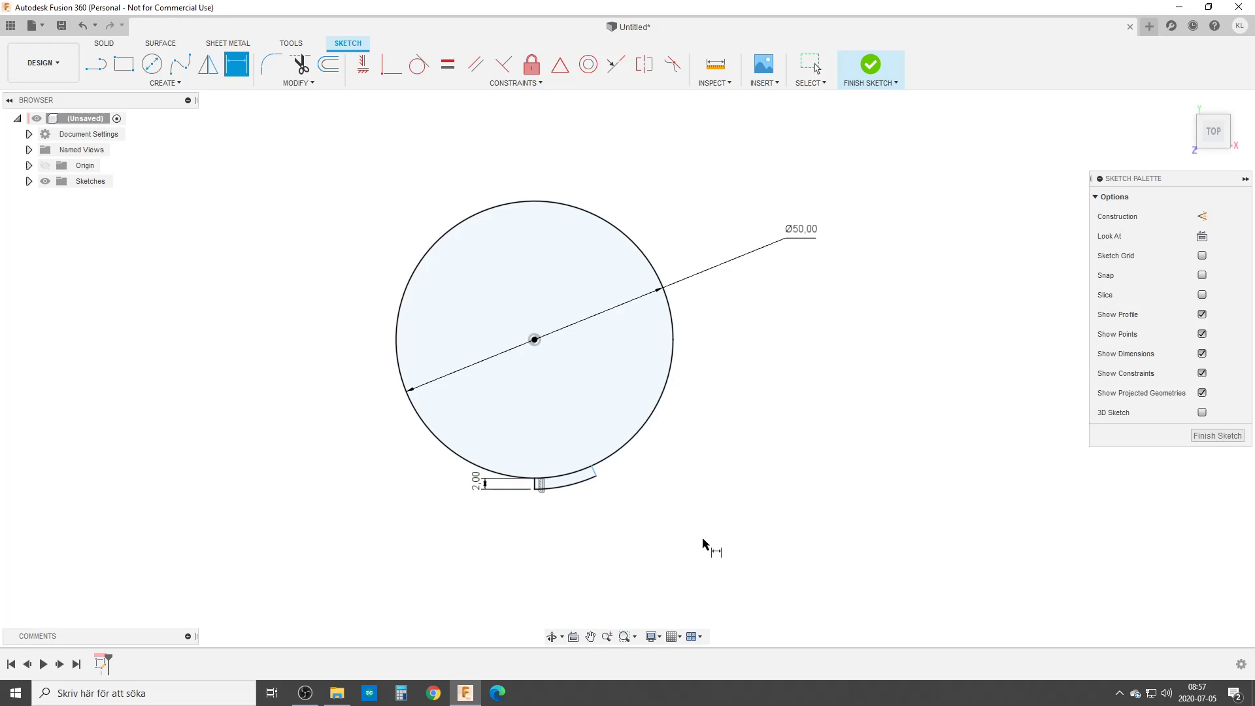
{"action": "key", "text": "Escape"}
{"action": "left_click_drag", "start_coordinate": [475, 483], "coordinate": [264, 517]}
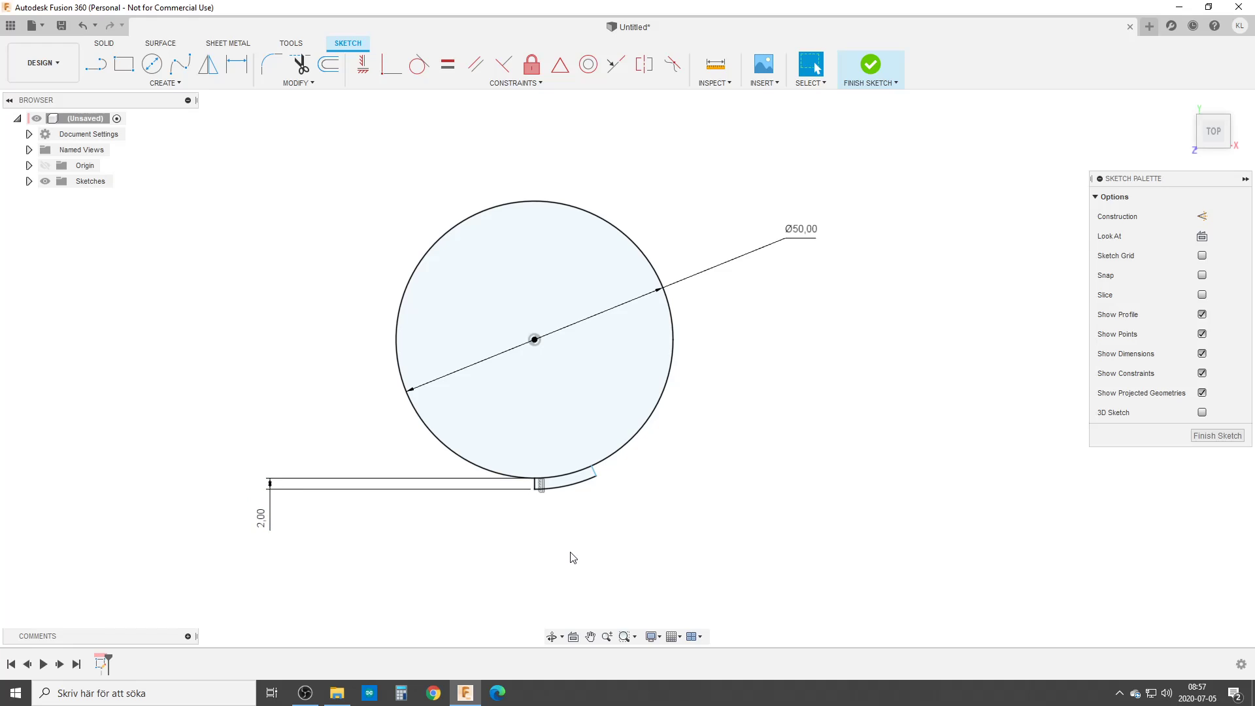
Dimension the angle between the two short lines as 14.4 degrees and finish the sketch.
{"action": "key", "text": "d"}
{"action": "scroll", "coordinate": [597, 521], "scroll_direction": "up", "scroll_amount": 3}
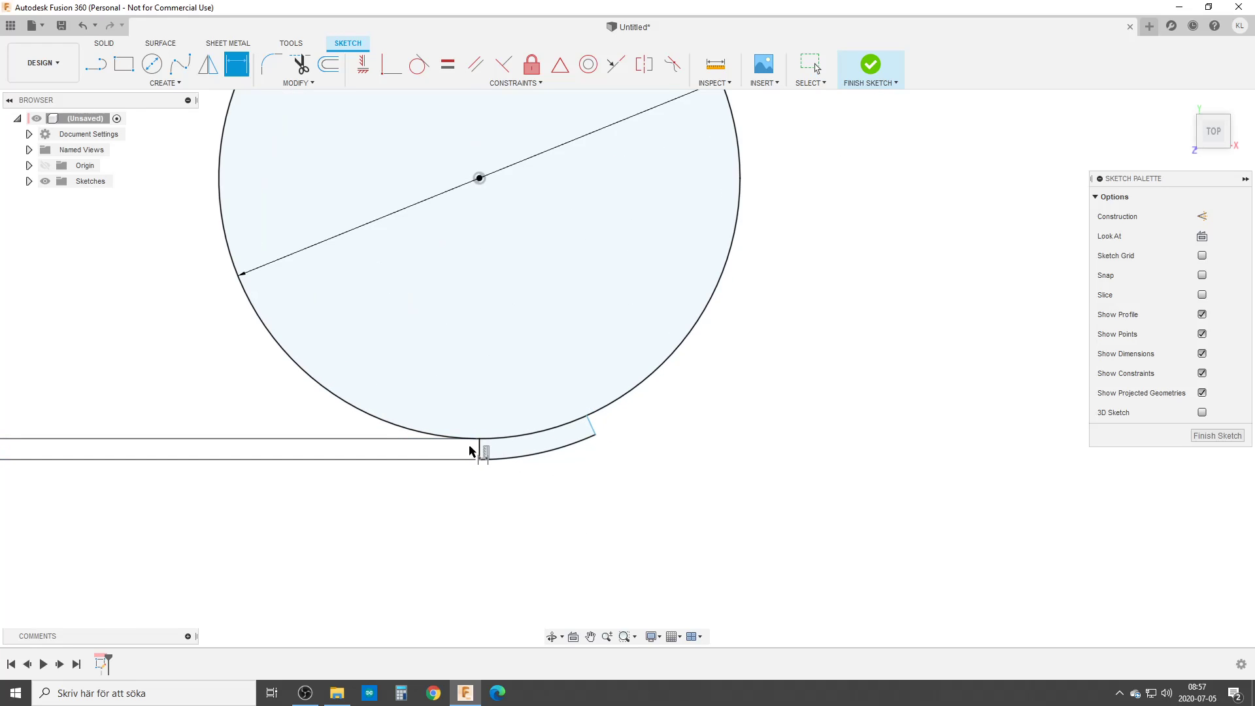
{"action": "left_click", "coordinate": [481, 452]}
{"action": "left_click", "coordinate": [592, 428]}
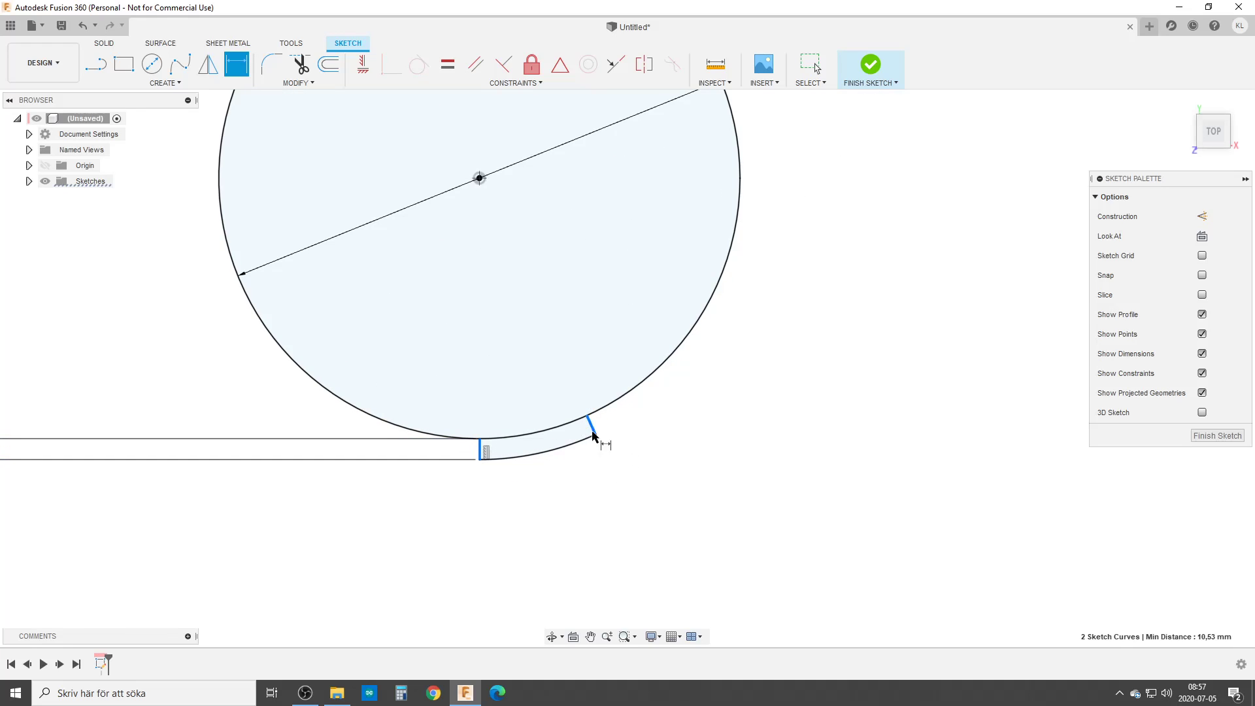
{"action": "left_click", "coordinate": [561, 557]}
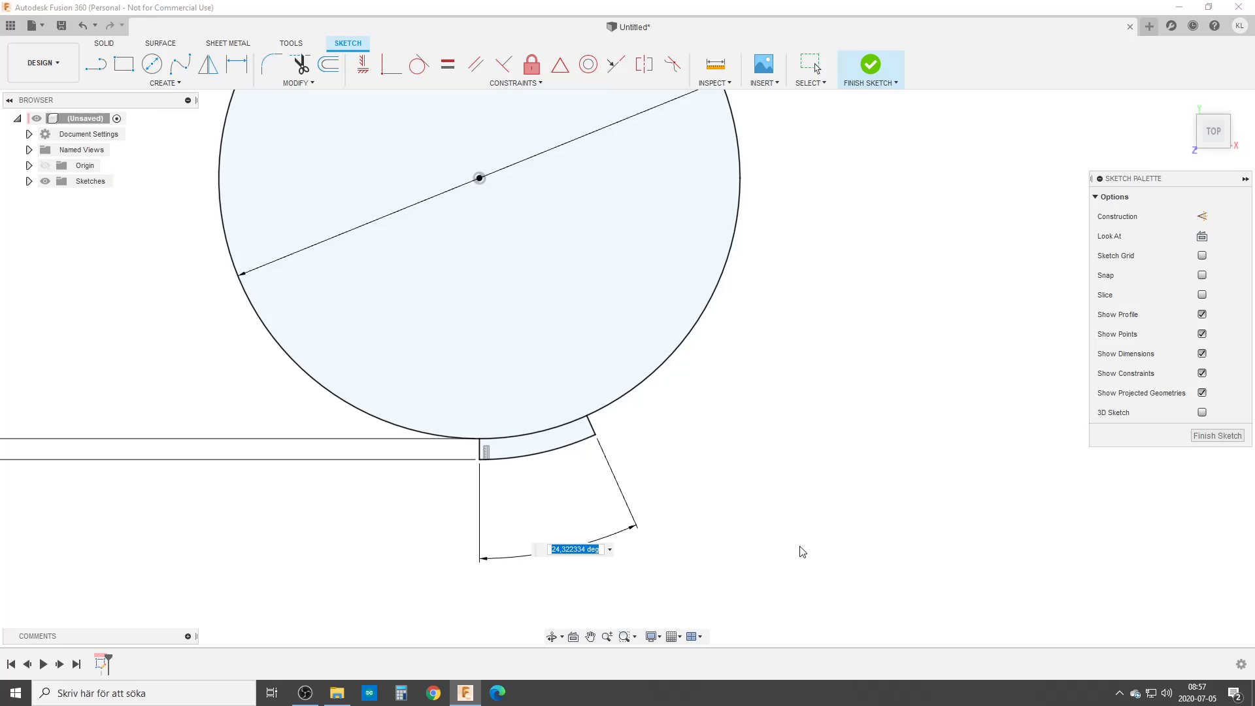
{"action": "type", "text": "3"}
{"action": "type", "text": "*,8"}
{"action": "key", "text": "Return"}
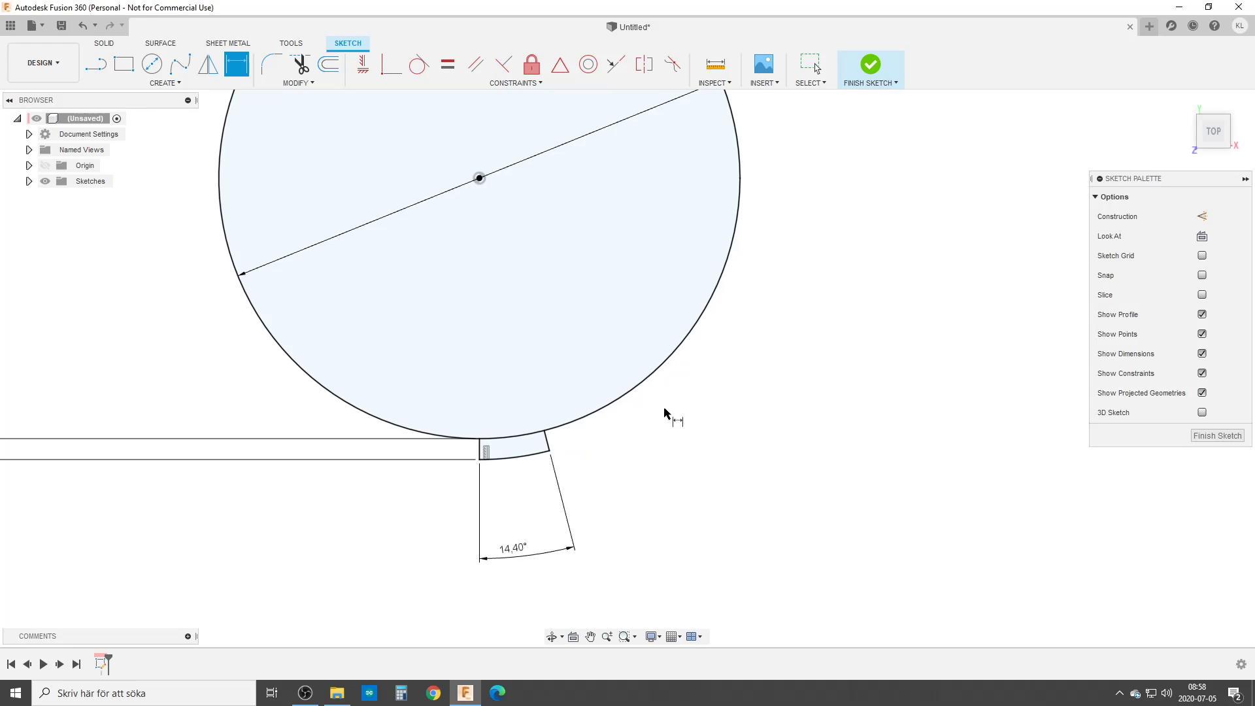
{"action": "scroll", "coordinate": [565, 542], "scroll_direction": "down", "scroll_amount": 3}
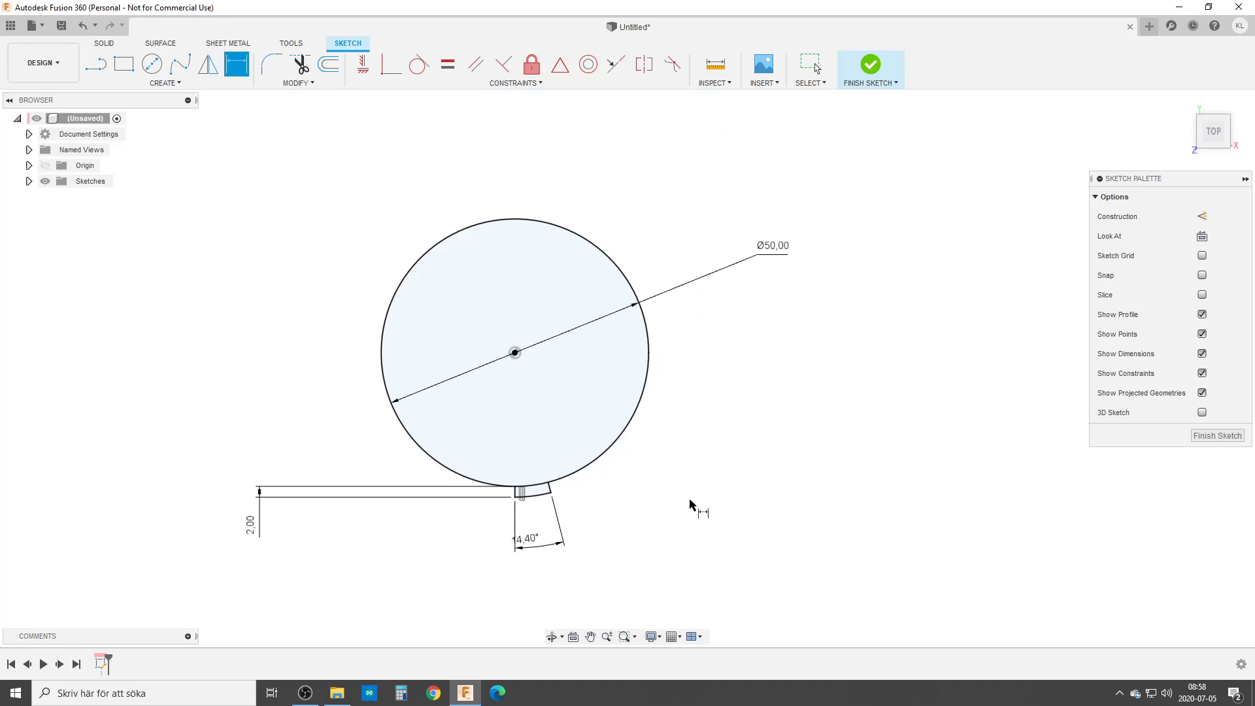
{"action": "key", "text": "Escape"}
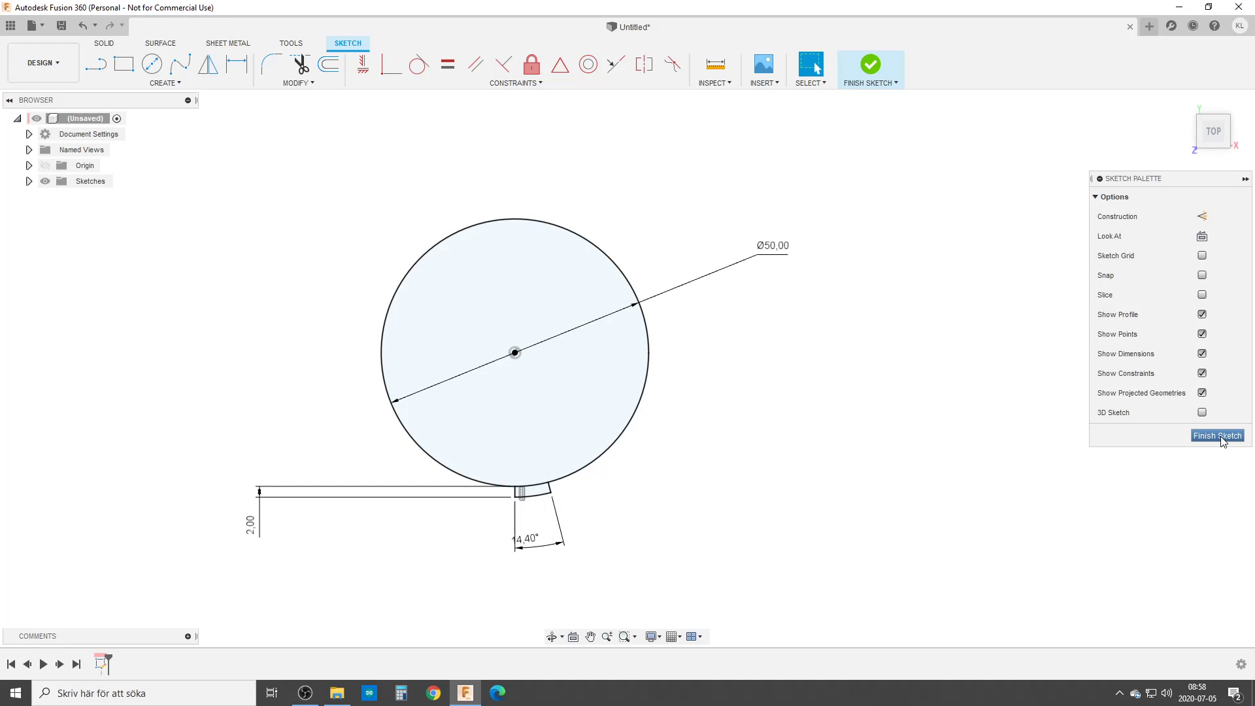
{"action": "left_click", "coordinate": [901, 79]}
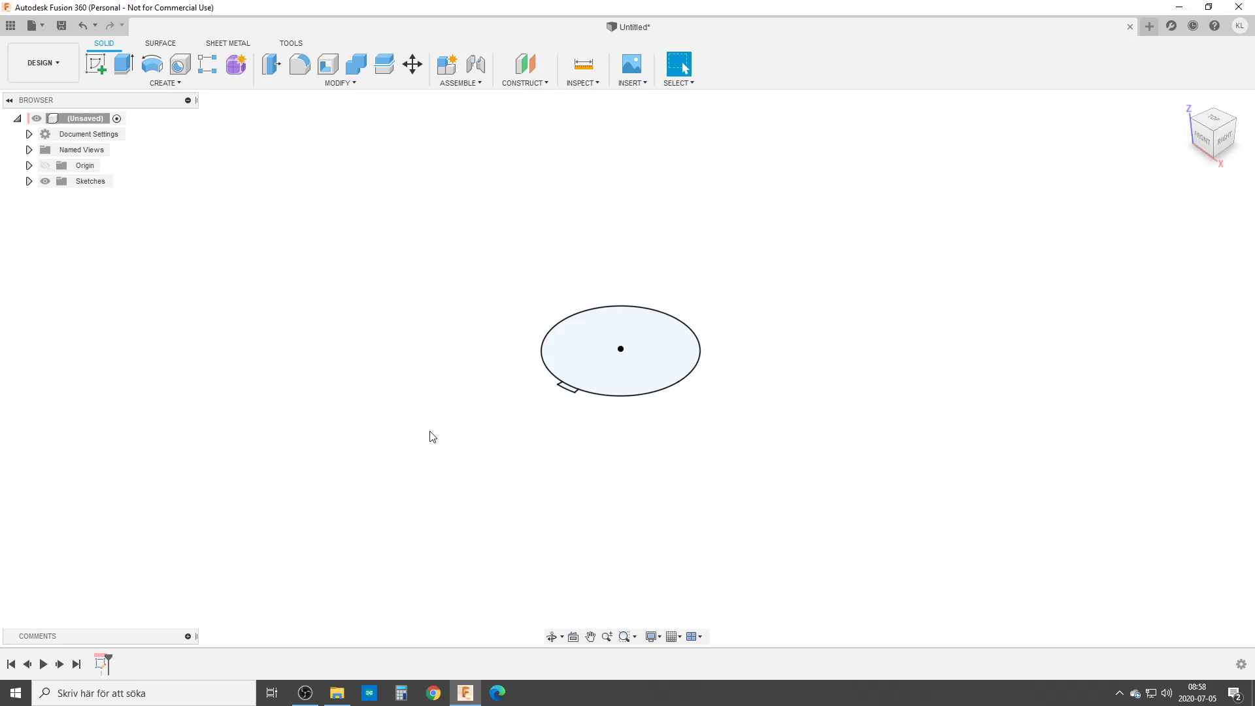
Extrude the circle profile to two sides, 20 mm on side 1 and 10 mm on side 2, as a new body.
{"action": "key", "text": "e"}
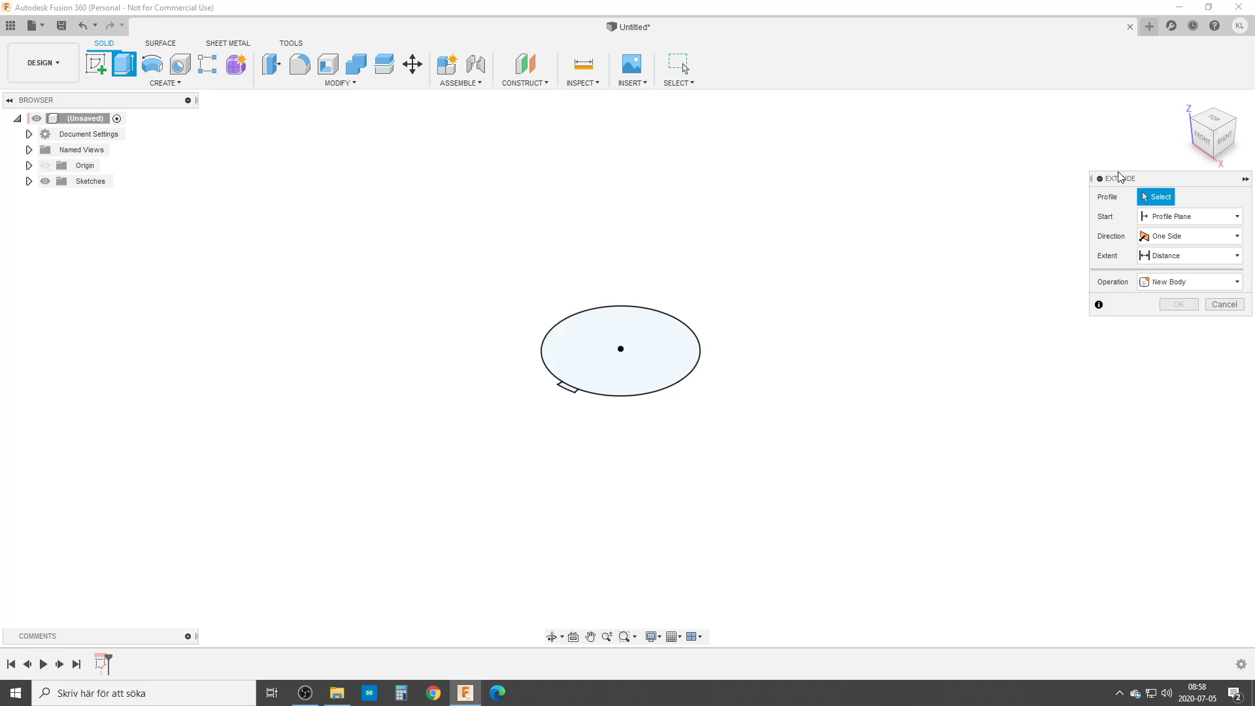
{"action": "left_click", "coordinate": [592, 356]}
{"action": "left_click", "coordinate": [1210, 239]}
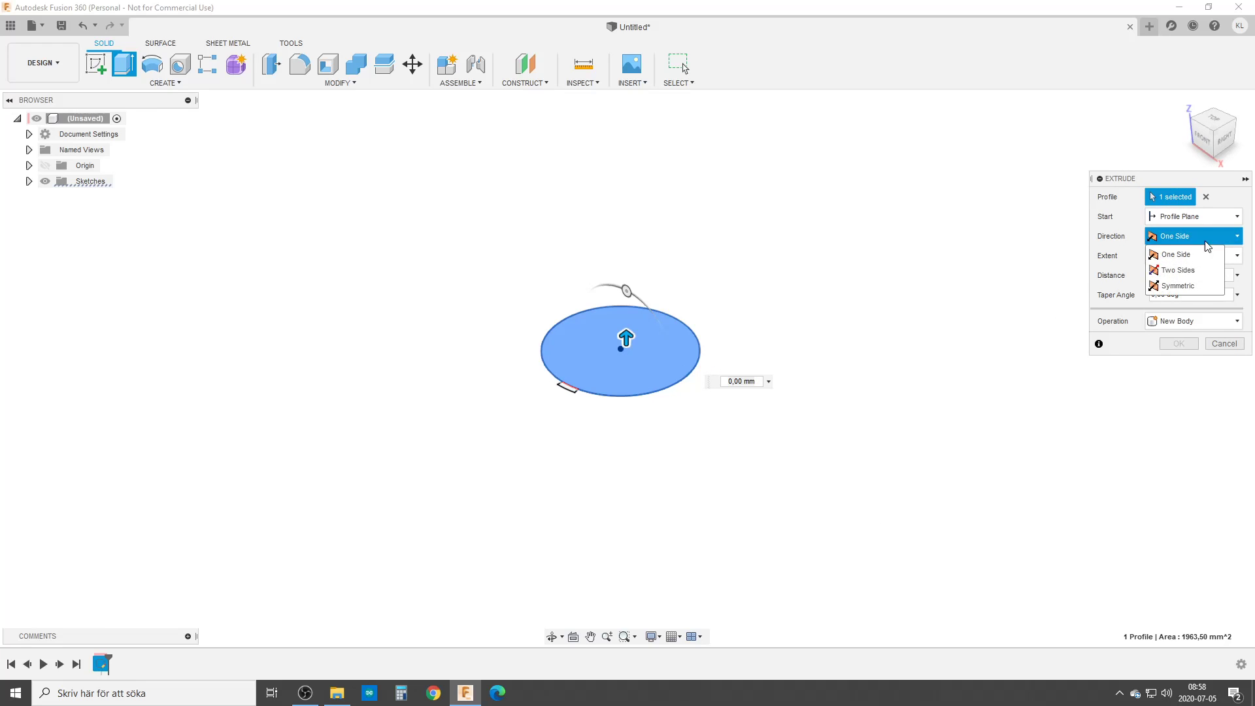
{"action": "left_click", "coordinate": [1192, 273]}
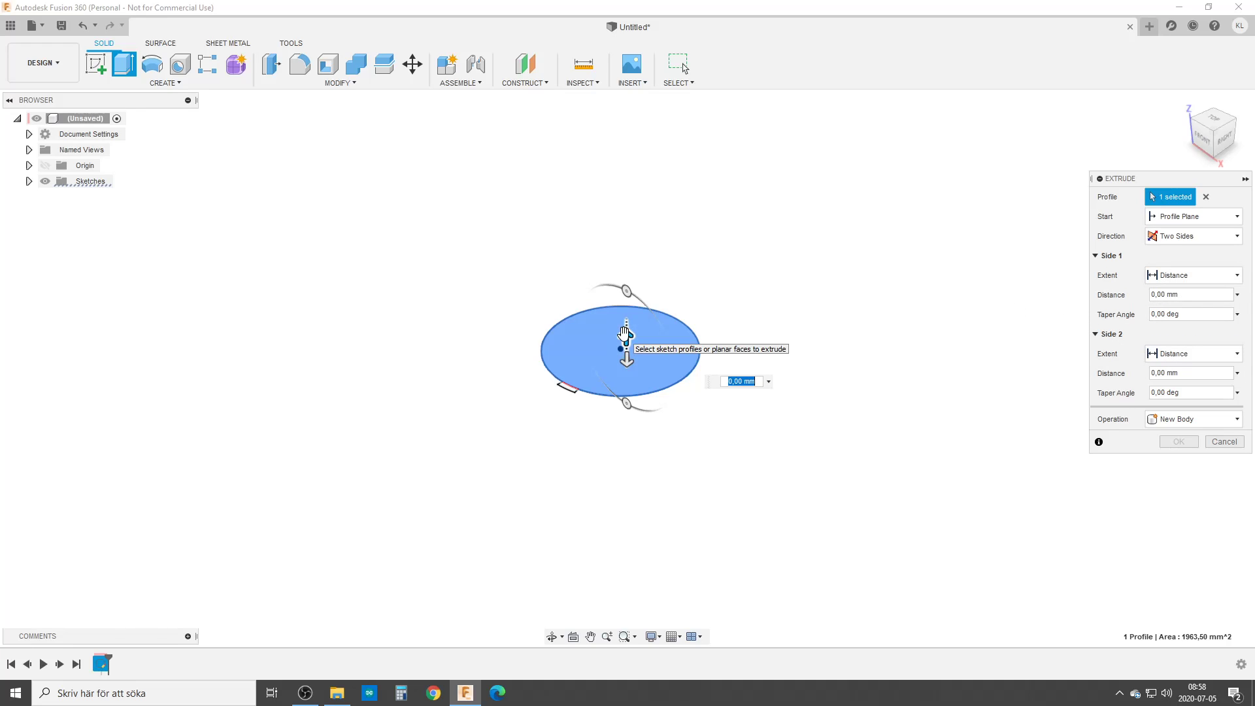
{"action": "left_click_drag", "start_coordinate": [624, 334], "coordinate": [626, 299]}
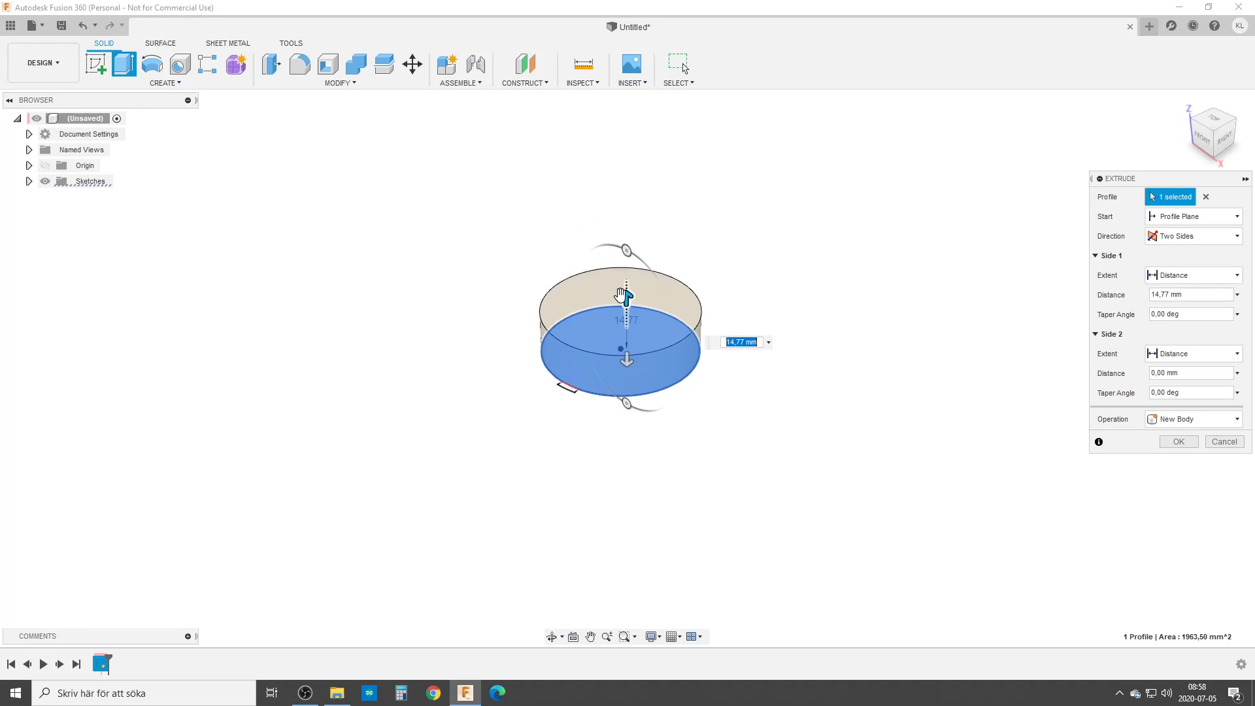
{"action": "left_click", "coordinate": [1193, 295]}
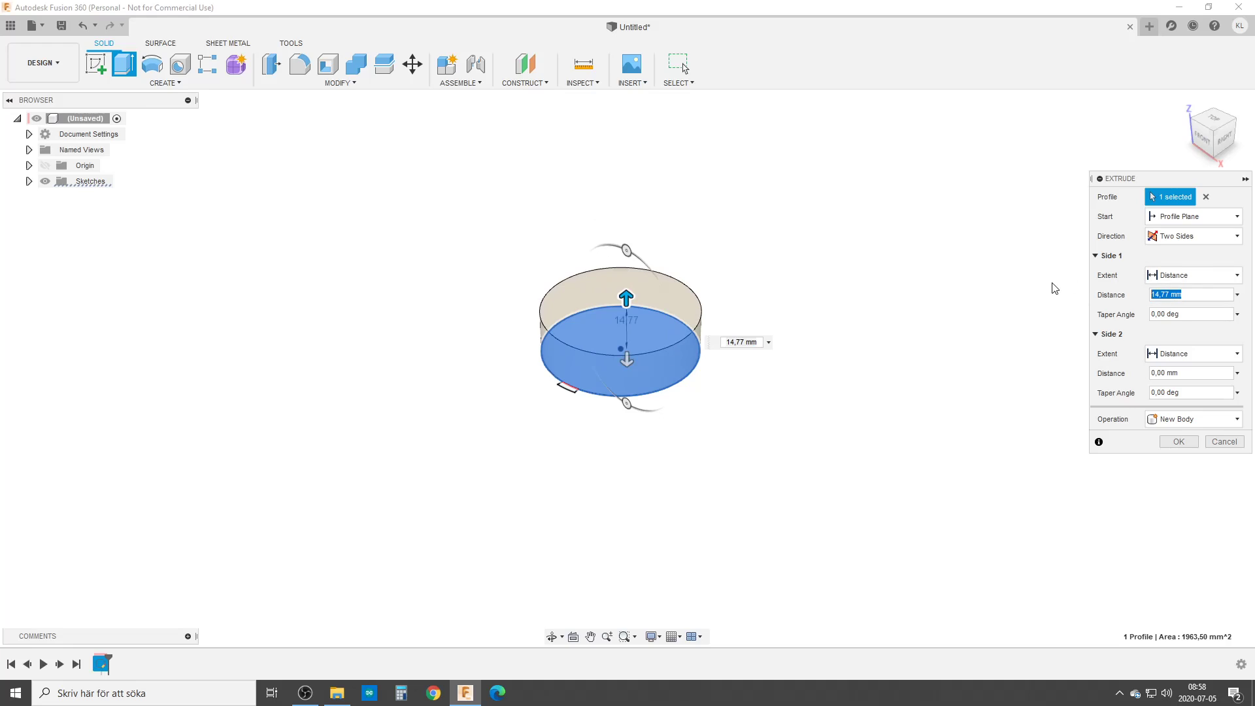
{"action": "type", "text": "20"}
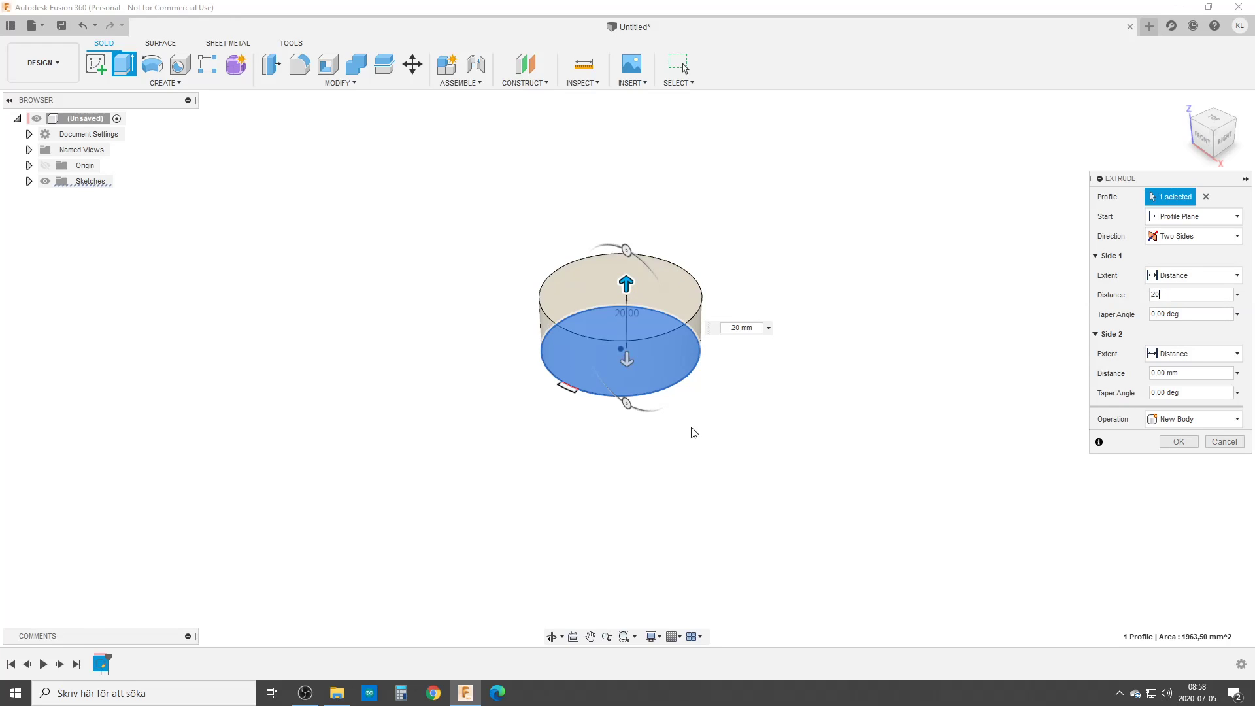
{"action": "left_click", "coordinate": [1153, 373]}
{"action": "type", "text": "10"}
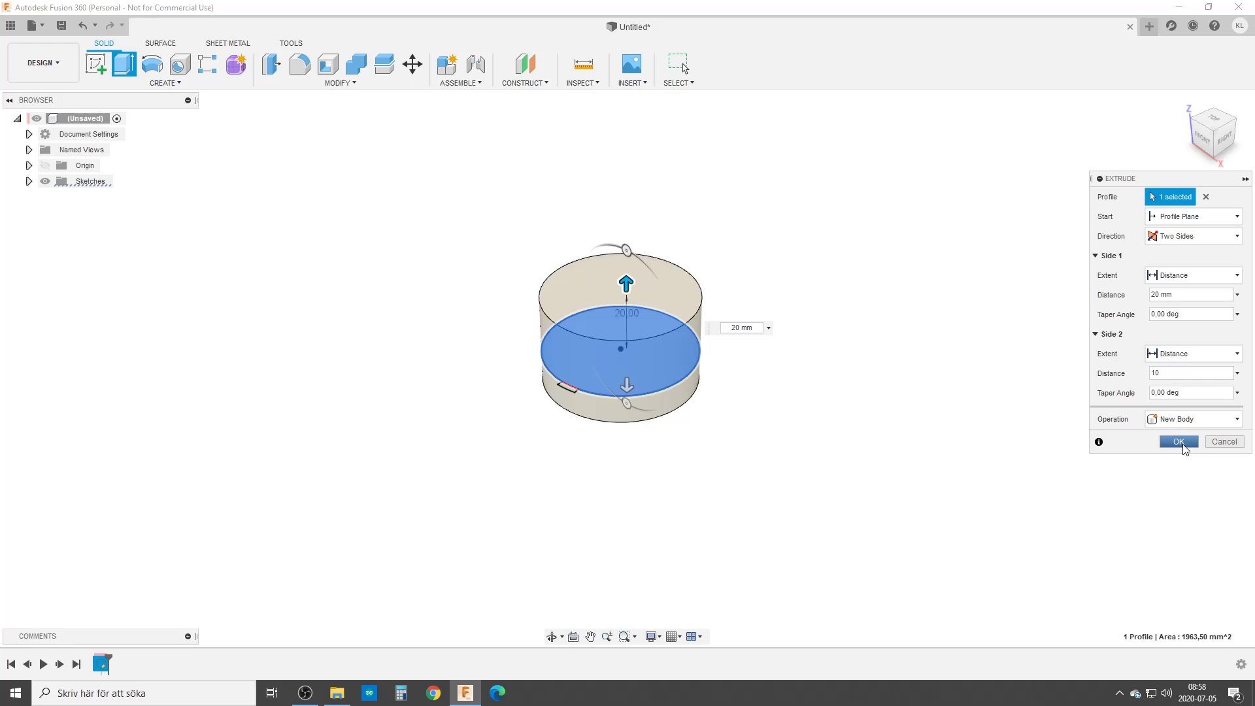
{"action": "left_click", "coordinate": [1179, 442]}
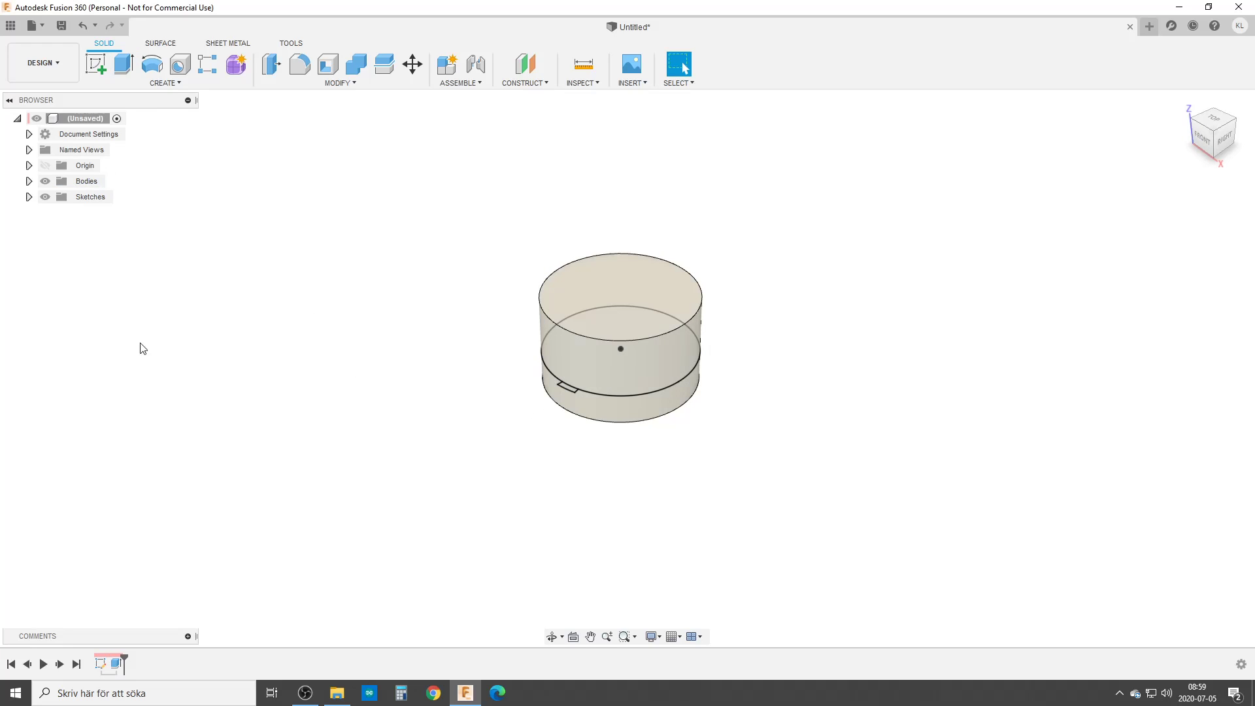
Switch the visibility of the extruded body and of its sketch off and back on.
{"action": "left_click", "coordinate": [29, 181]}
{"action": "left_click", "coordinate": [57, 196]}
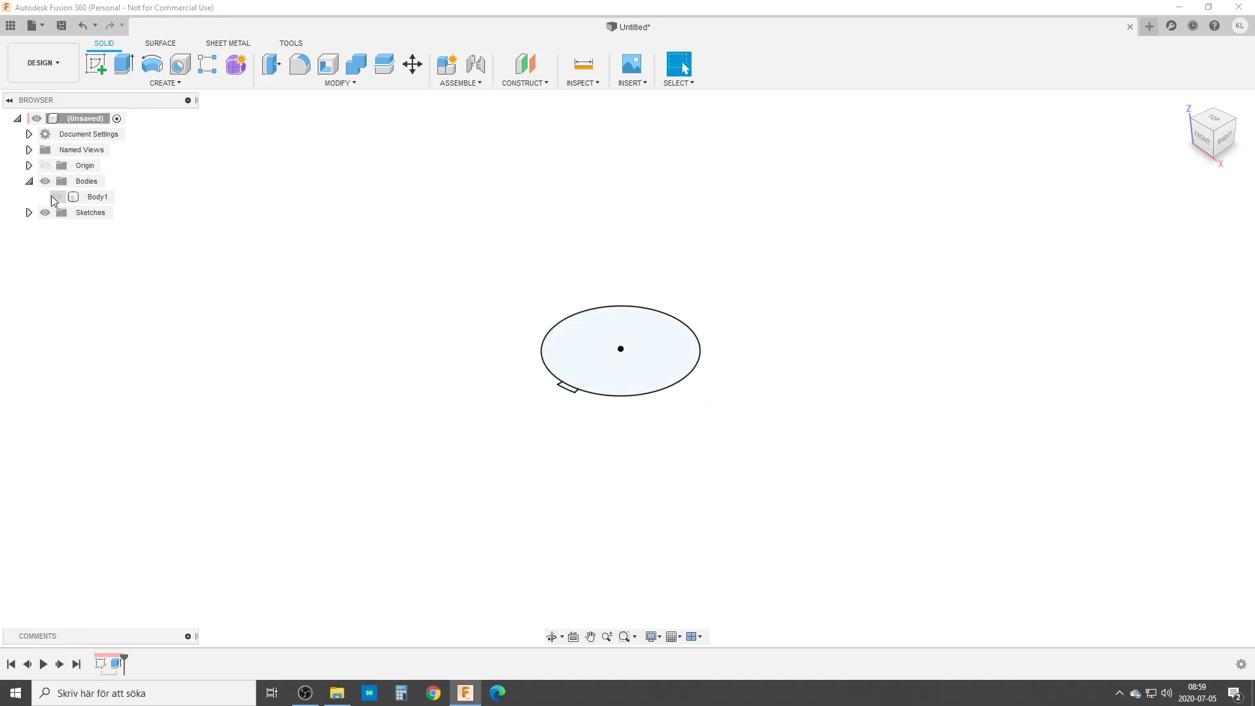
{"action": "left_click", "coordinate": [28, 212]}
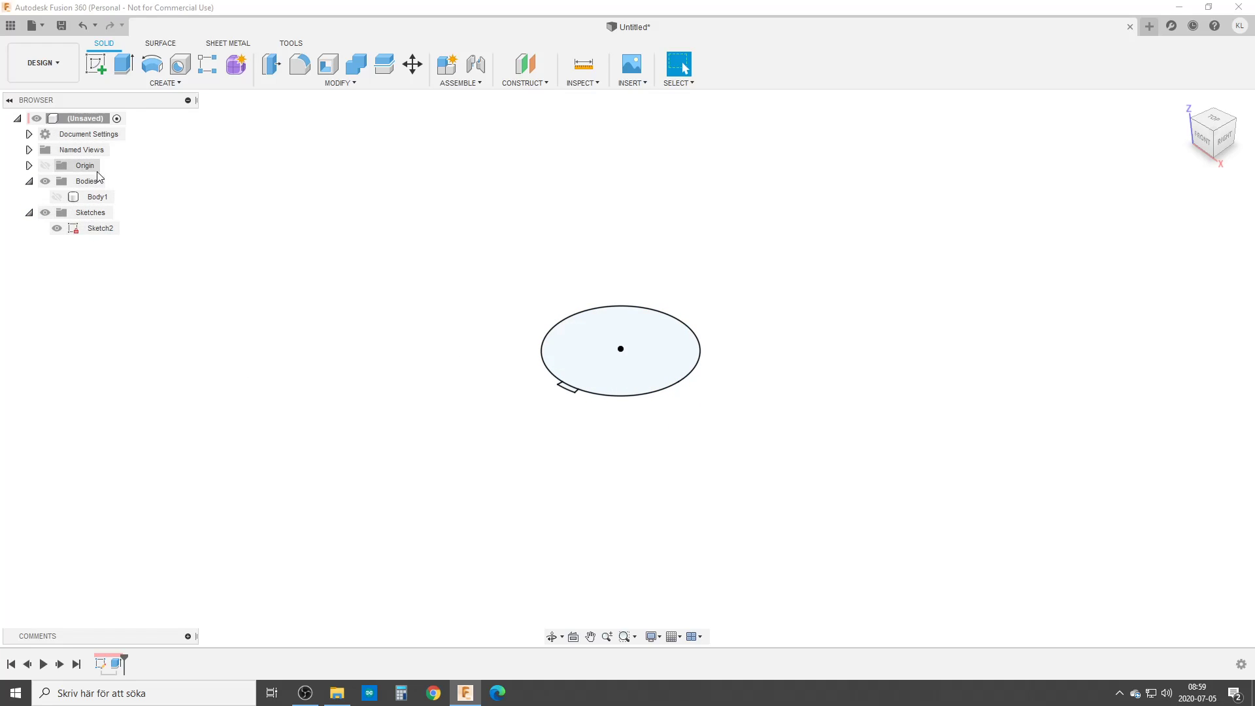
{"action": "left_click", "coordinate": [57, 228]}
{"action": "left_click", "coordinate": [57, 230]}
{"action": "left_click", "coordinate": [57, 197]}
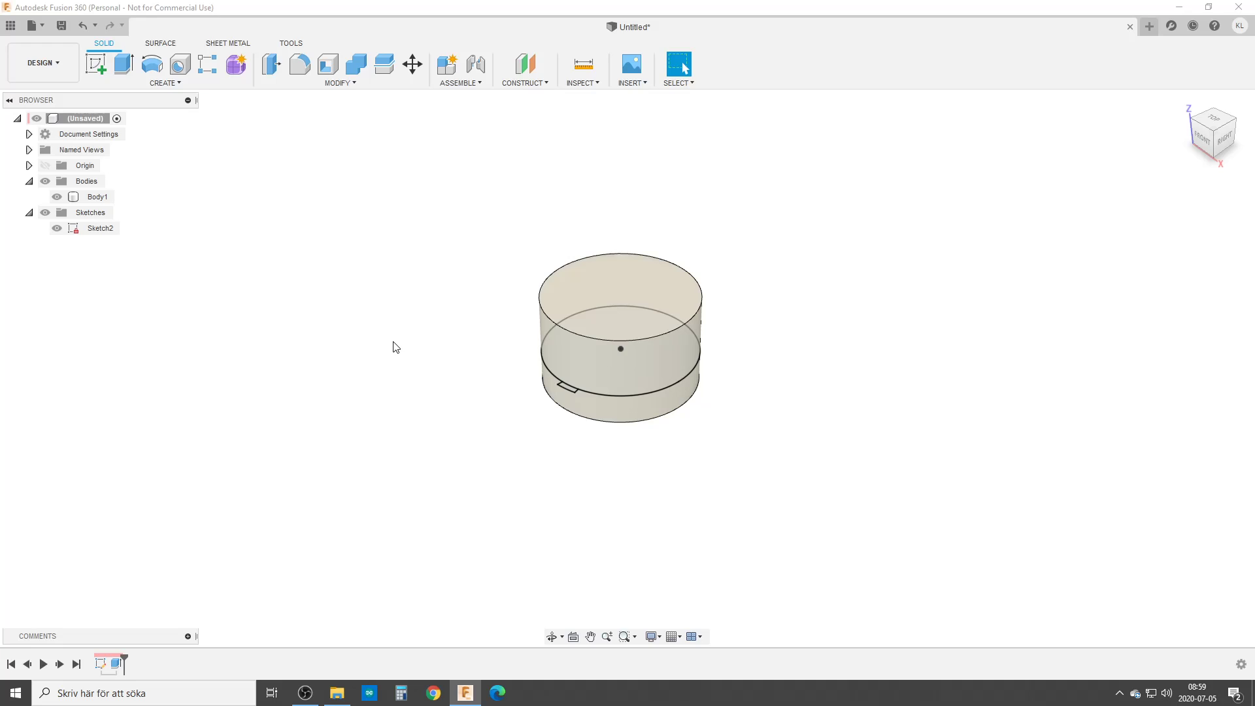
Start a new sketch on the XZ plane inside the cylinder.
{"action": "left_click", "coordinate": [95, 65]}
{"action": "left_click", "coordinate": [664, 323]}
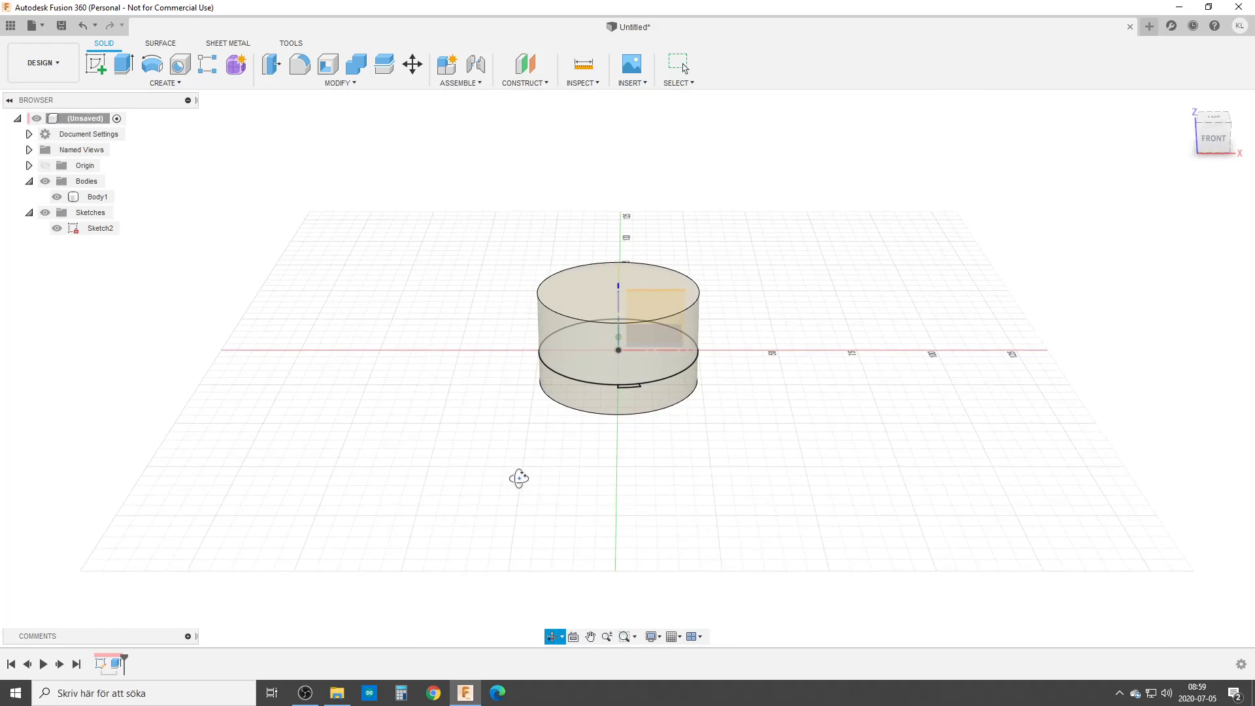
{"action": "middle_click_drag", "start_coordinate": [519, 477], "coordinate": [515, 477], "text": "shift"}
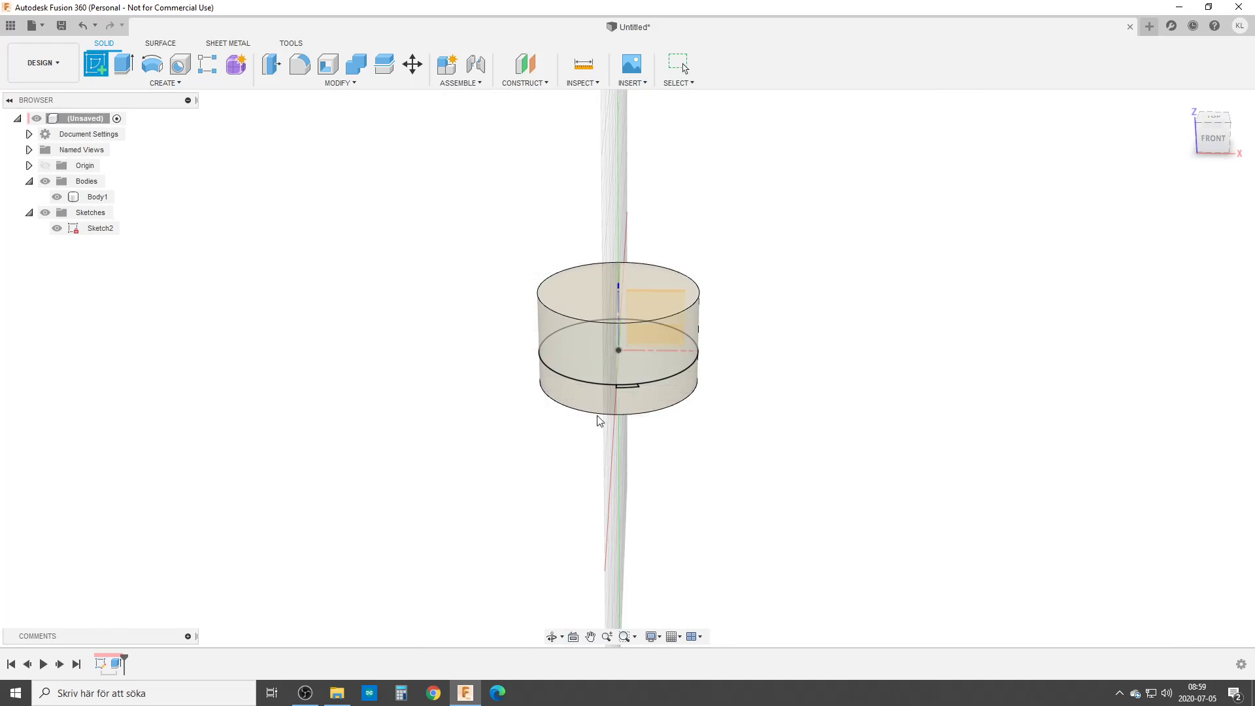
{"action": "left_click", "coordinate": [669, 331]}
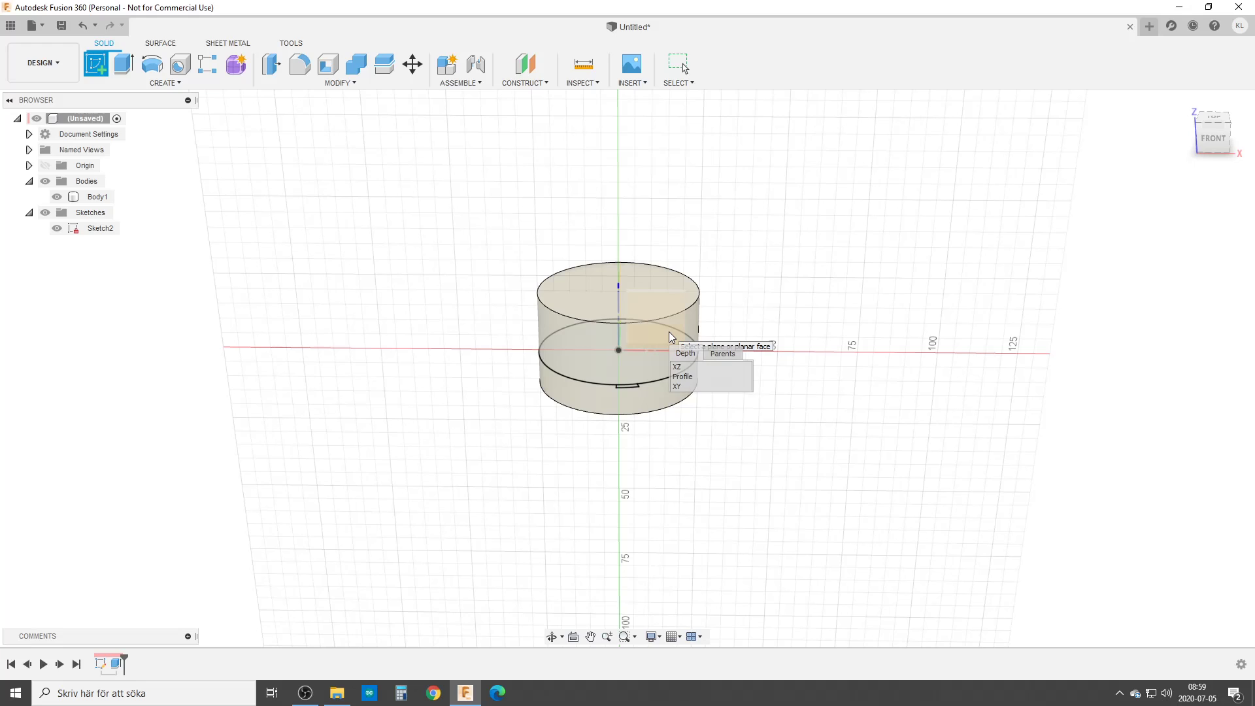
{"action": "left_click", "coordinate": [684, 368]}
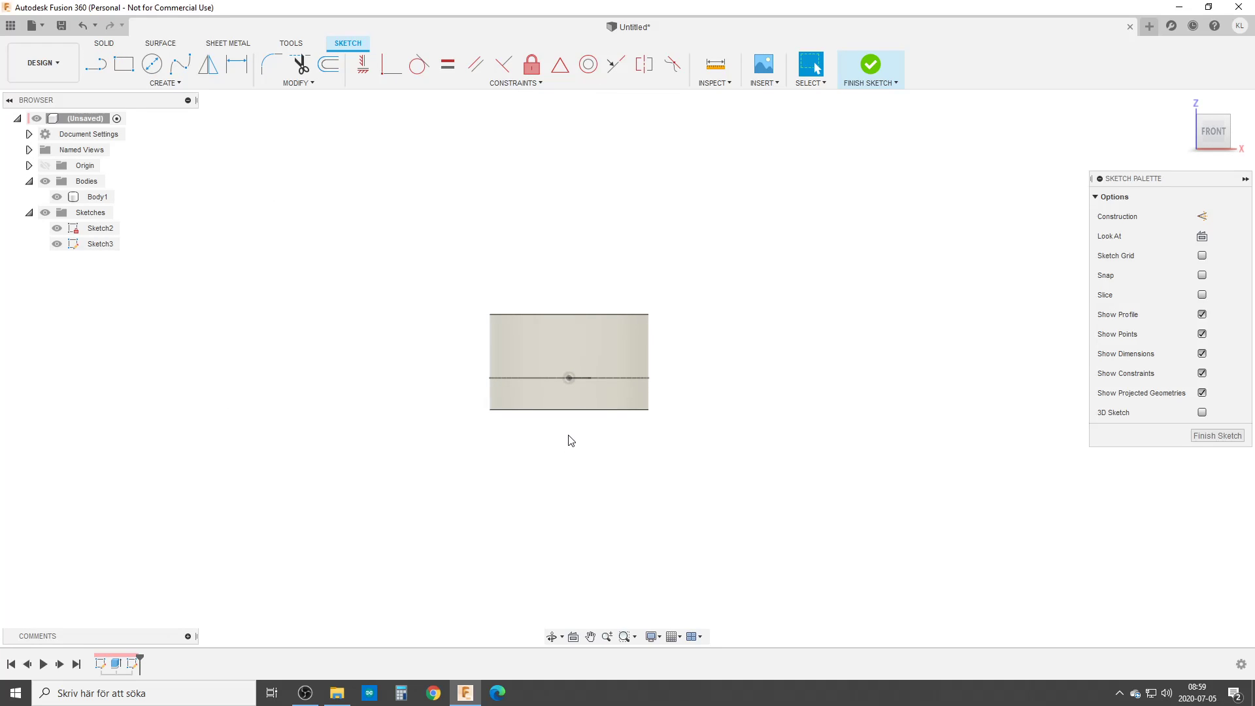
Project the center point of the circle sketch into the new sketch.
{"action": "key", "text": "p"}
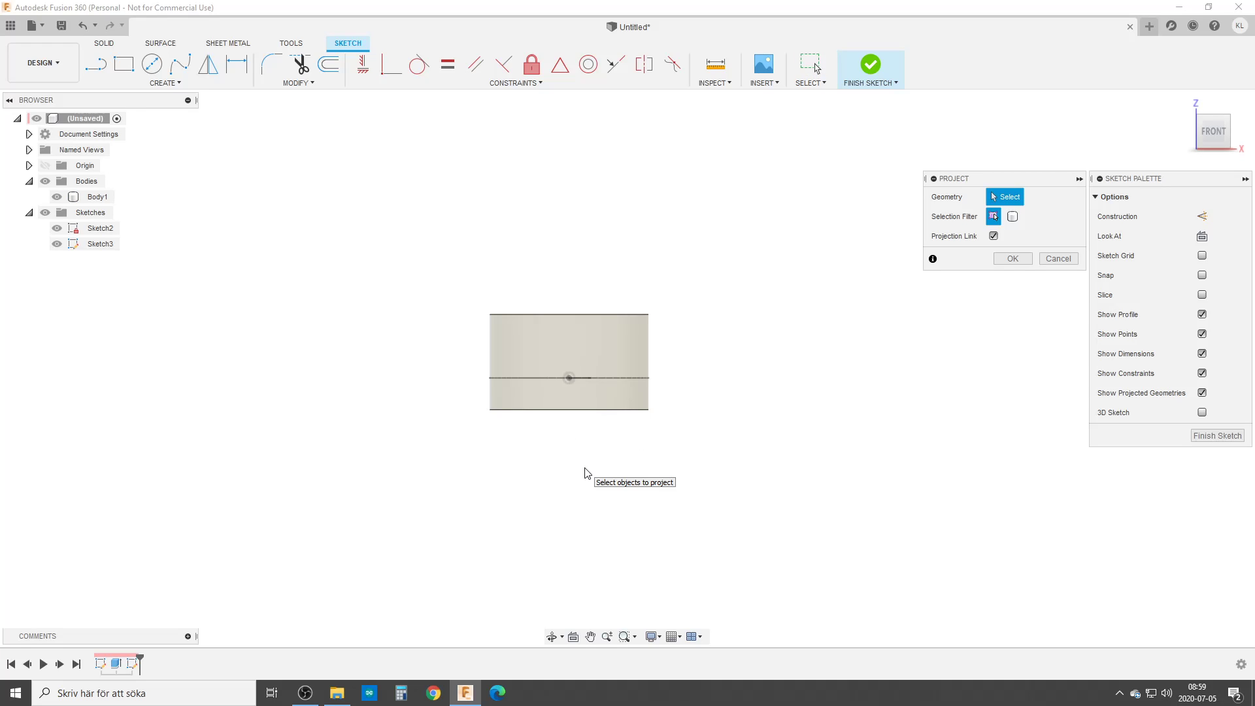
{"action": "middle_click_drag", "start_coordinate": [585, 471], "coordinate": [586, 484], "text": "shift"}
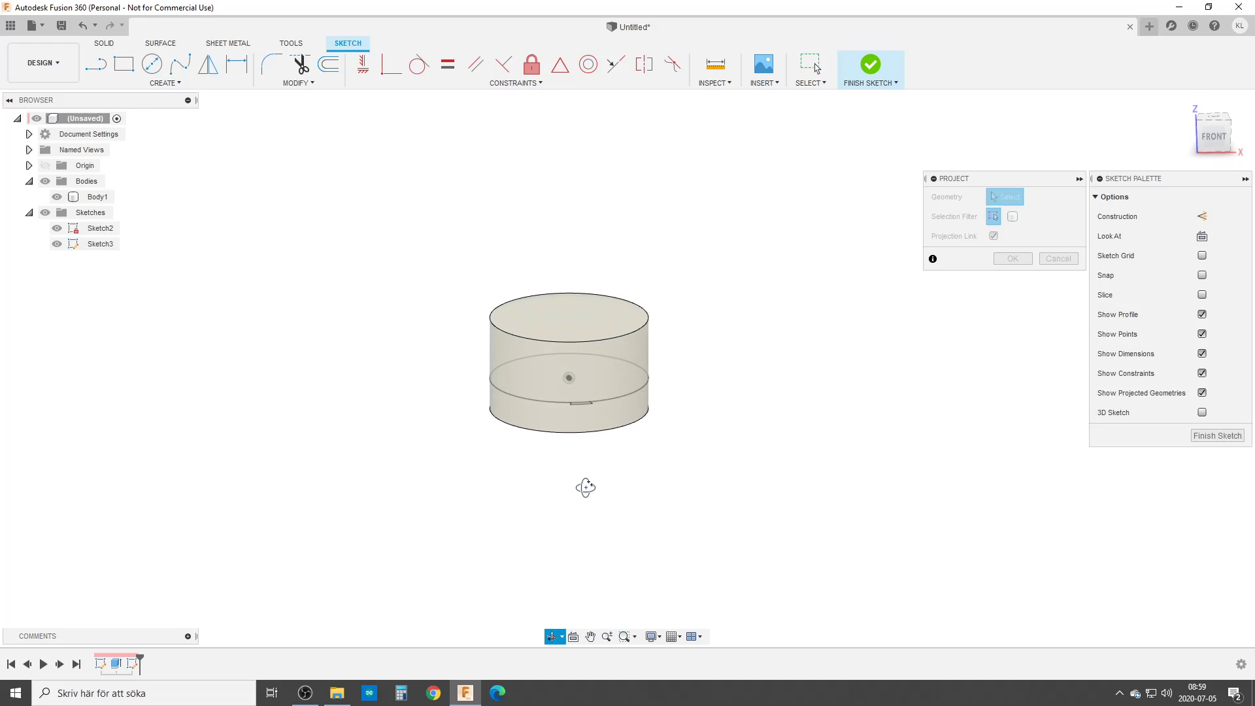
{"action": "left_click", "coordinate": [576, 383]}
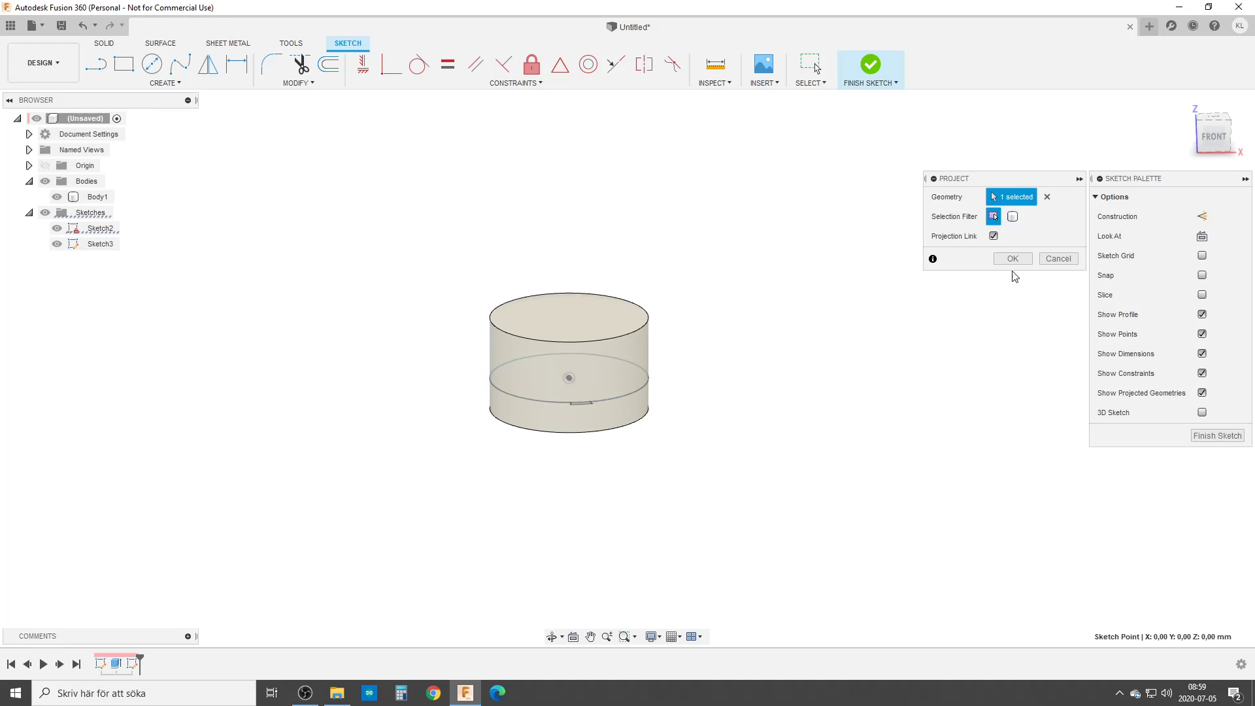
{"action": "left_click", "coordinate": [1007, 259]}
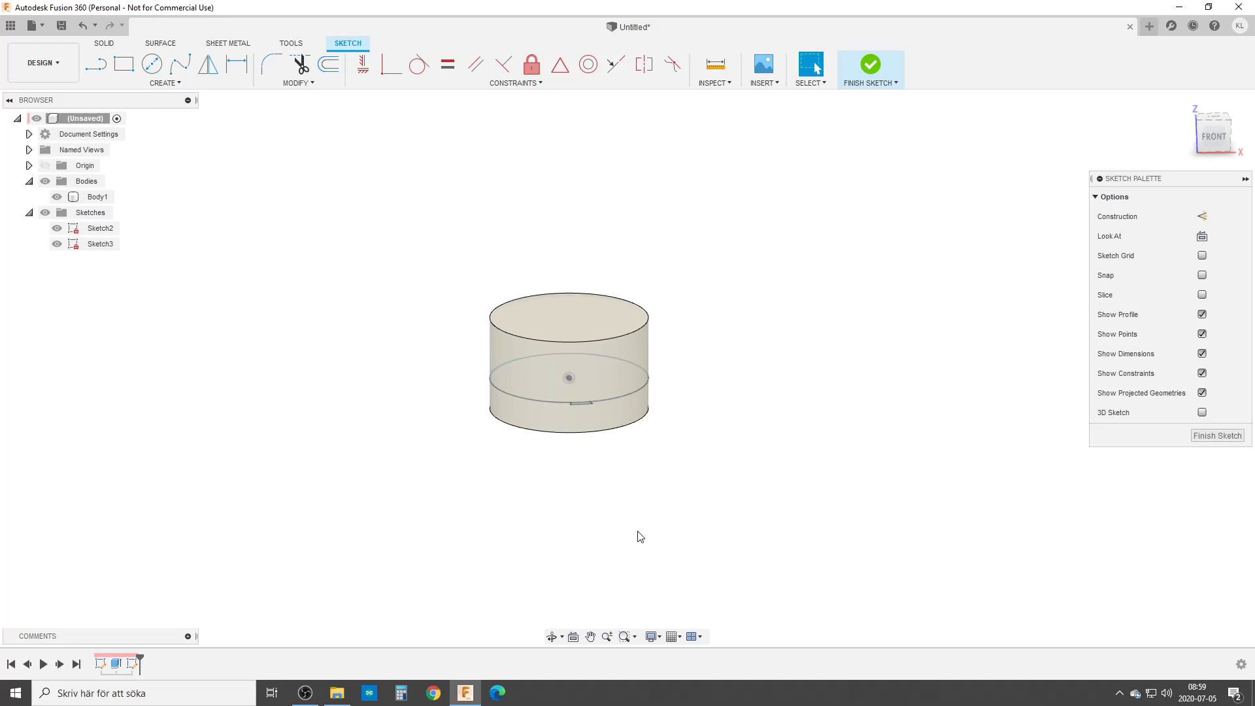
Draw a 10 mm vertical line upward from the projected center point and finish the sketch.
{"action": "key", "text": "l"}
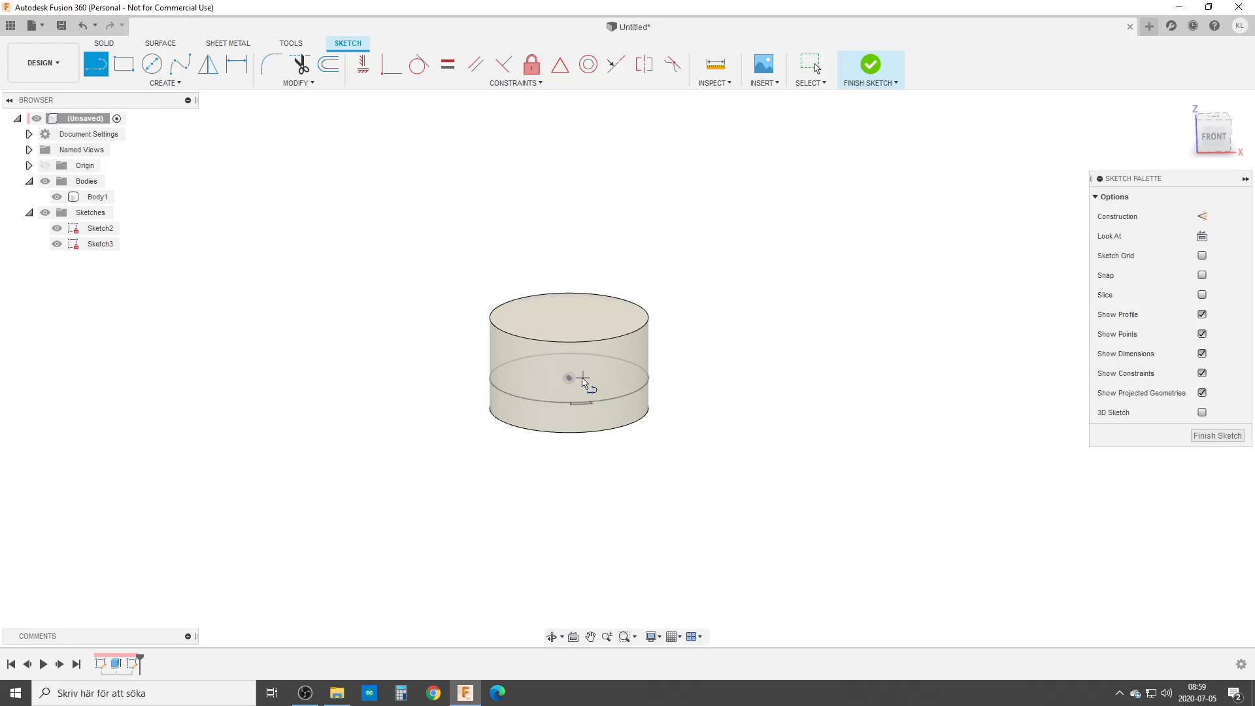
{"action": "left_click", "coordinate": [569, 377]}
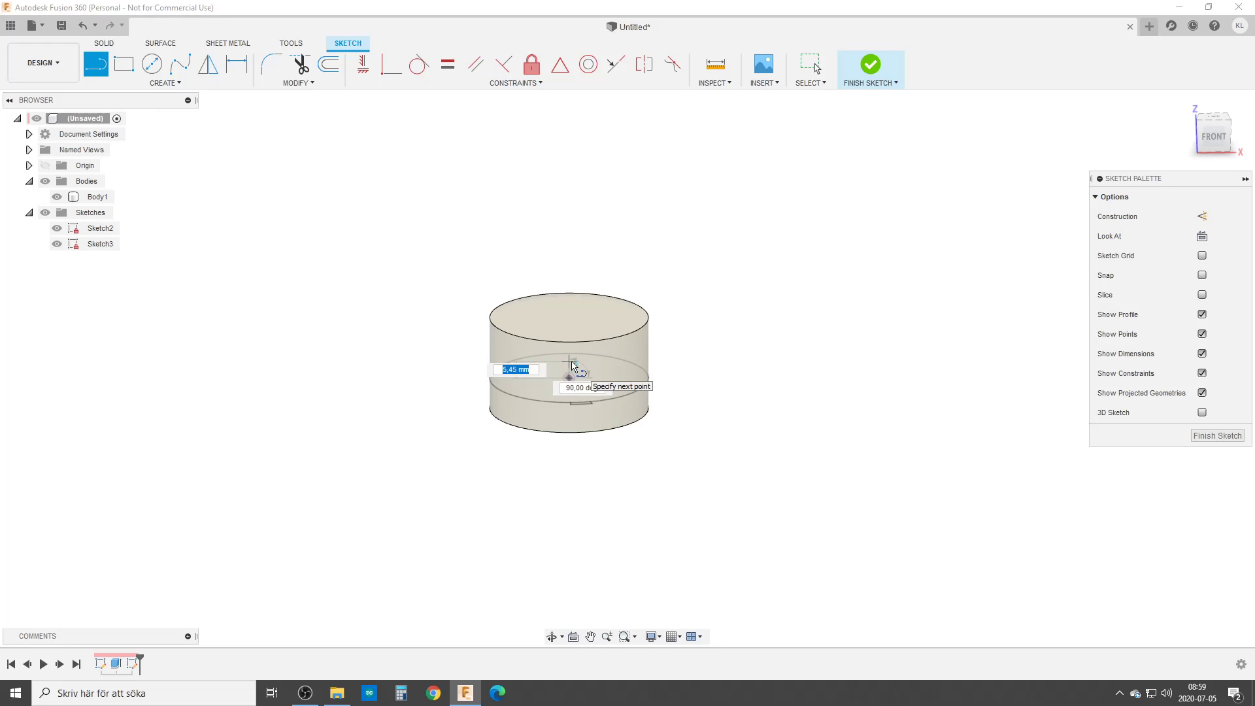
{"action": "type", "text": "10"}
{"action": "key", "text": "Tab"}
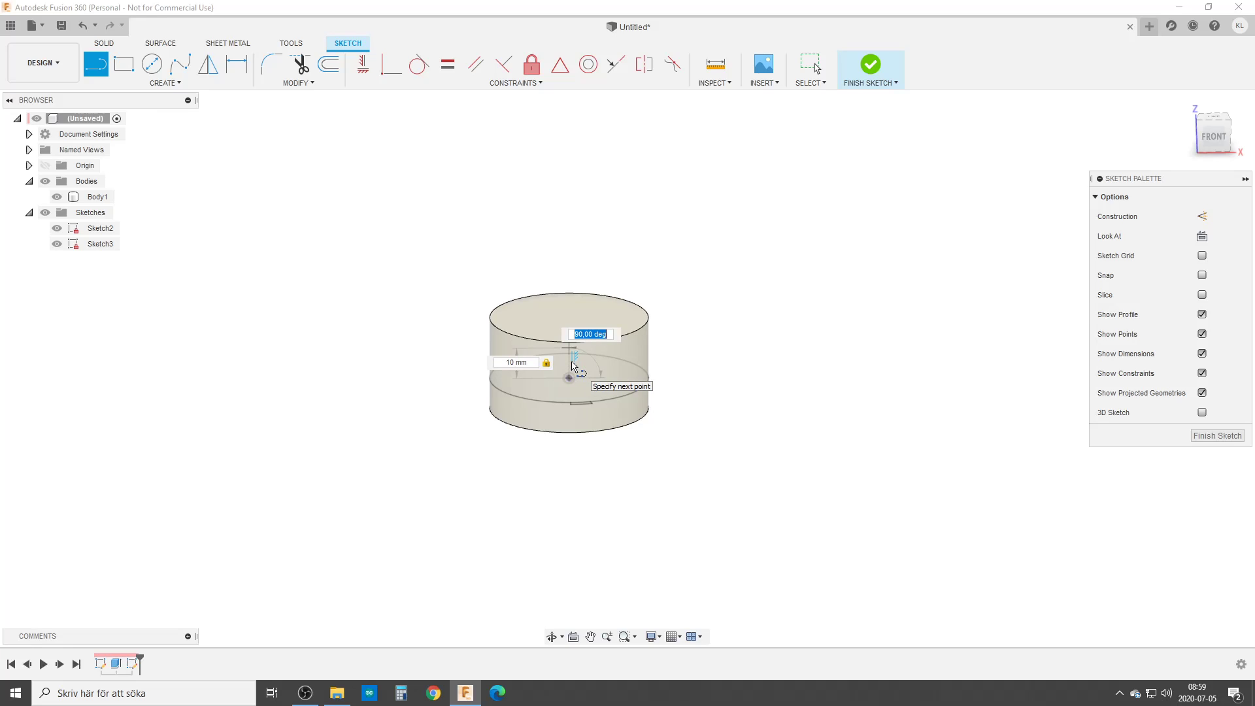
{"action": "key", "text": "Tab"}
{"action": "key", "text": "Return"}
{"action": "key", "text": "Escape"}
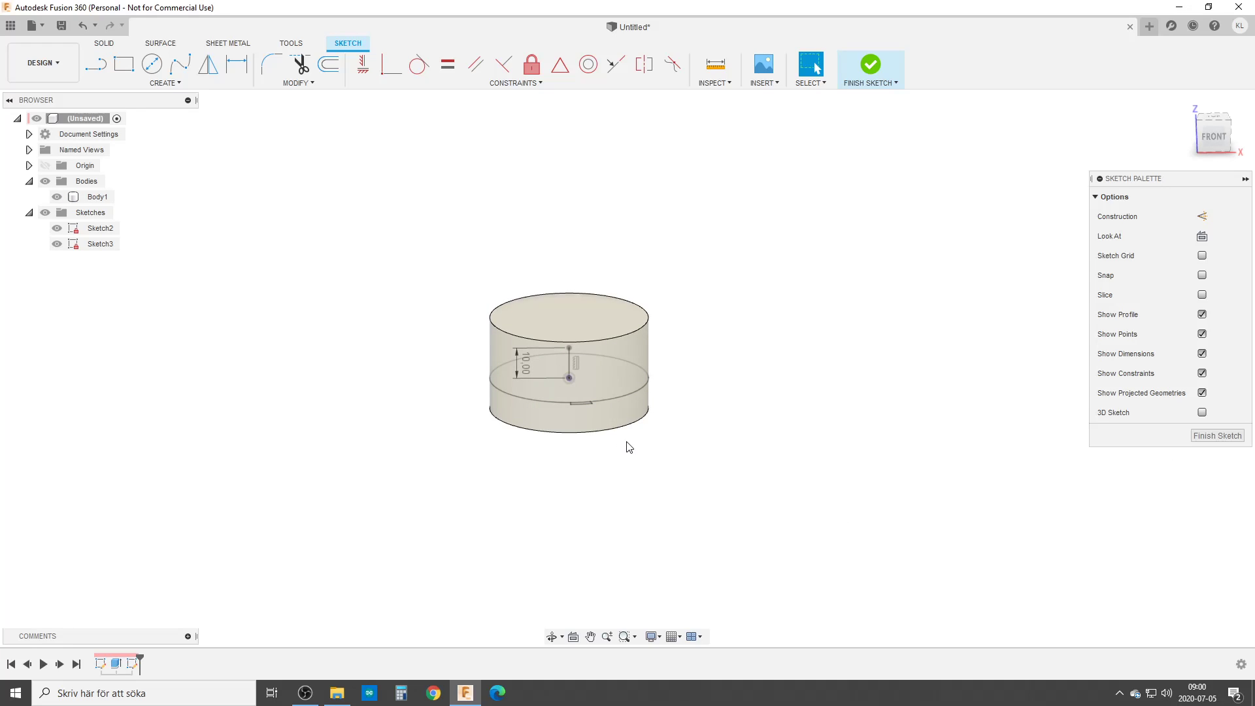
{"action": "left_click", "coordinate": [1217, 435]}
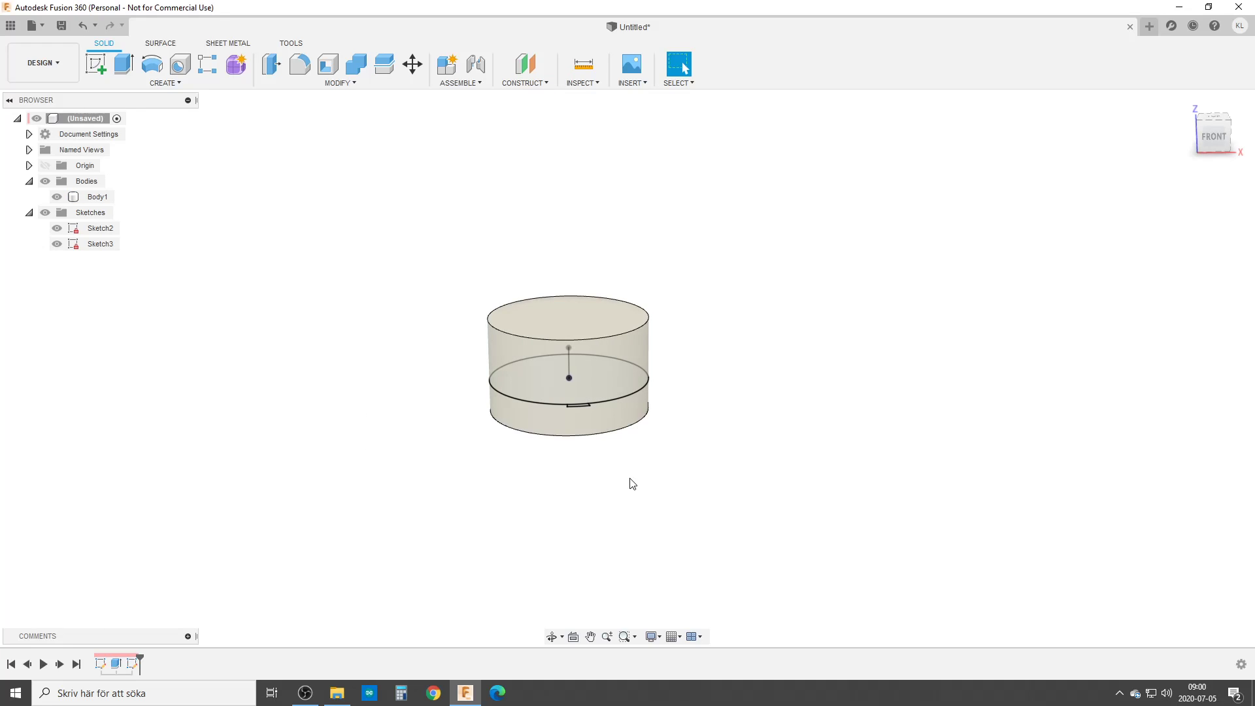
Set up a single-path Sweep with the small profile at the circle's edge and the vertical center line as its path.
{"action": "type", "text": "s"}
{"action": "type", "text": "swe"}
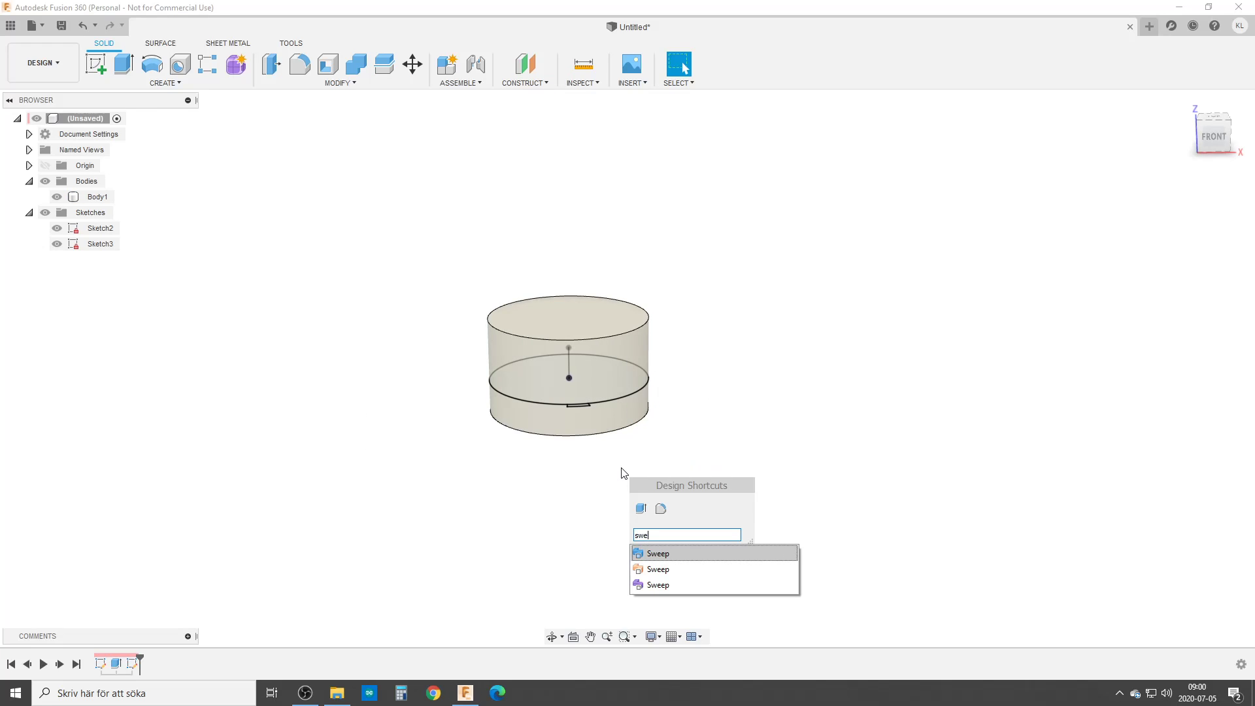
{"action": "left_click", "coordinate": [660, 556]}
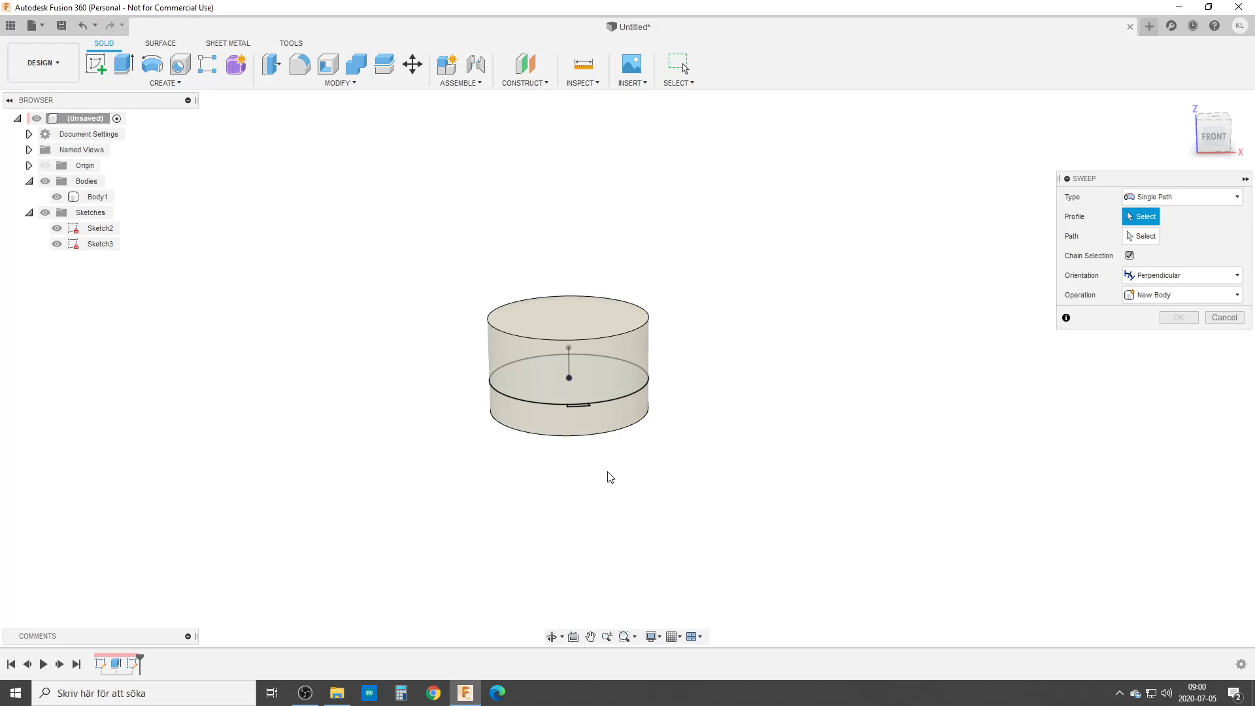
{"action": "middle_click_drag", "start_coordinate": [608, 472], "coordinate": [584, 501], "text": "shift"}
{"action": "scroll", "coordinate": [580, 516], "scroll_direction": "up", "scroll_amount": 5}
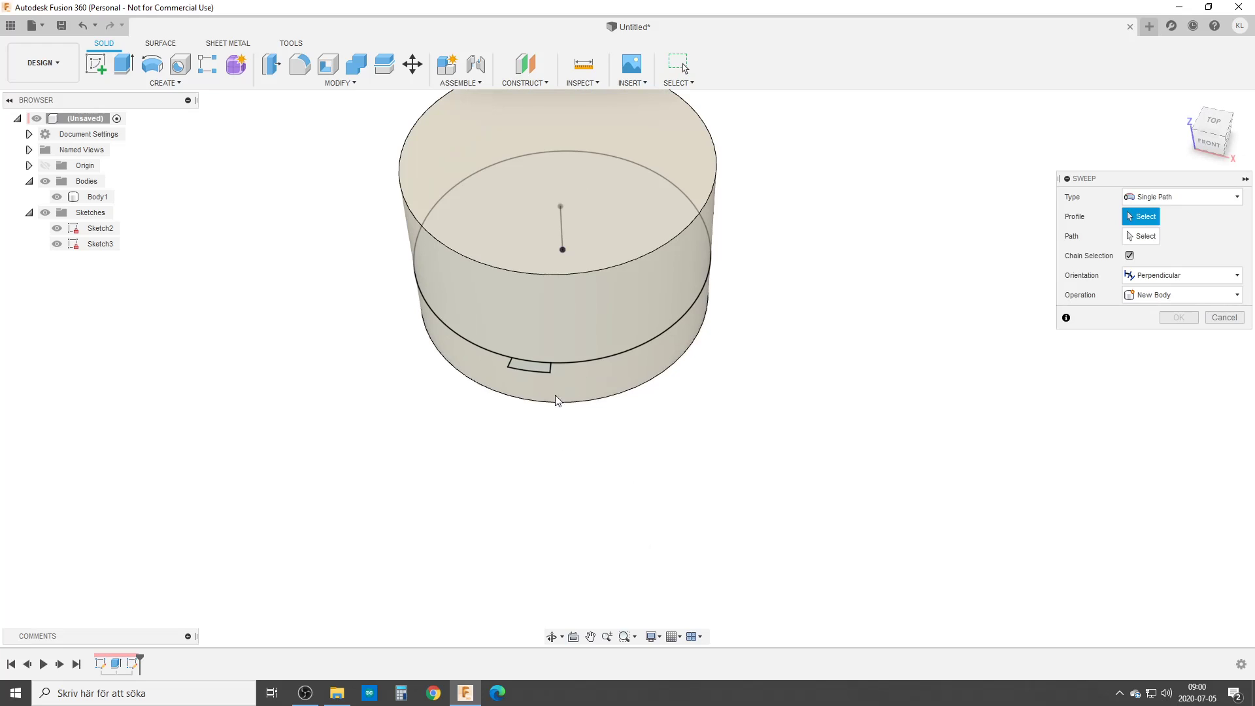
{"action": "left_click", "coordinate": [533, 368]}
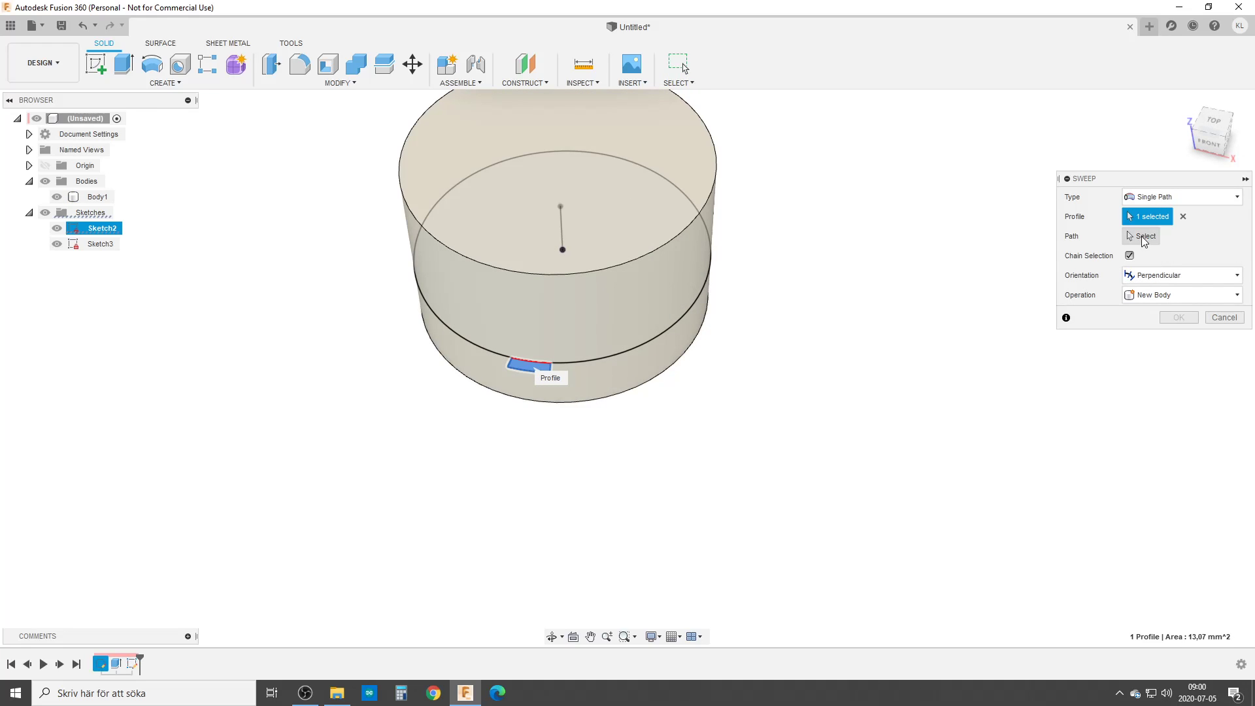
{"action": "left_click", "coordinate": [1144, 237]}
{"action": "middle_click_drag", "start_coordinate": [777, 409], "coordinate": [778, 360], "text": "shift"}
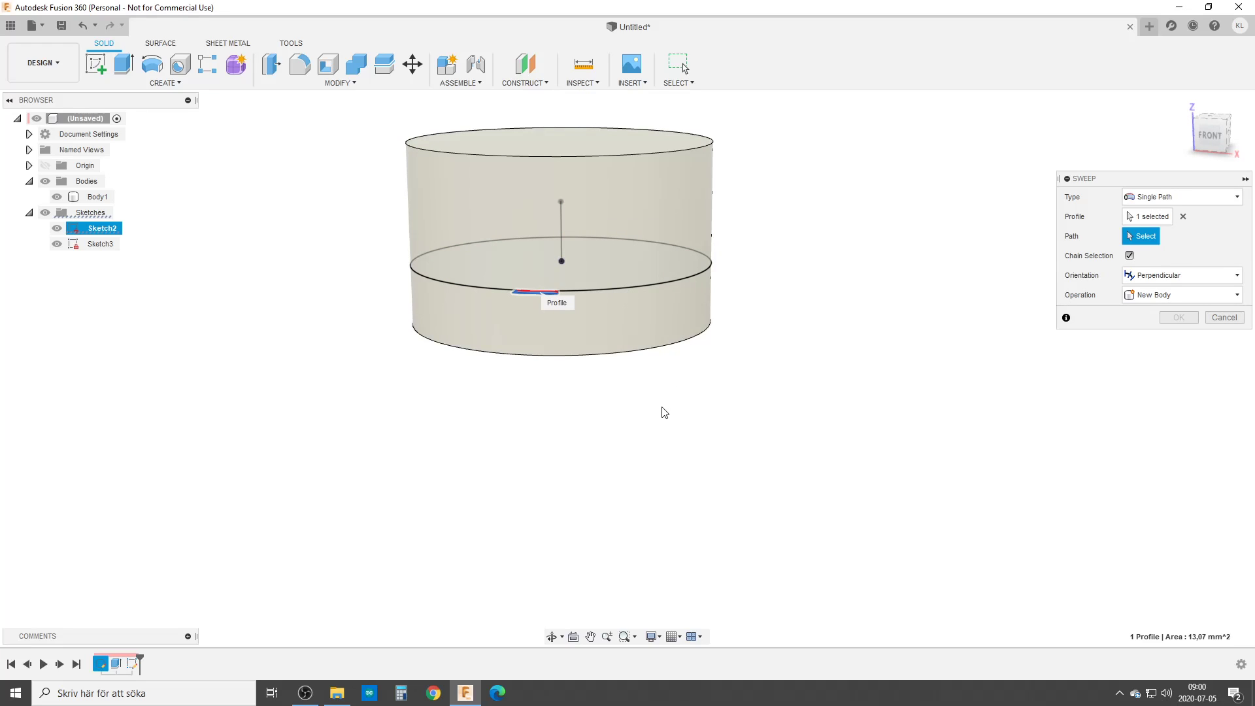
{"action": "left_click", "coordinate": [562, 222]}
{"action": "mouse_move", "coordinate": [553, 371]}
{"action": "middle_mouse_down", "text": "shift"}
{"action": "mouse_move", "coordinate": [533, 379]}
{"action": "mouse_move", "coordinate": [483, 322]}
{"action": "middle_mouse_up", "text": "shift"}
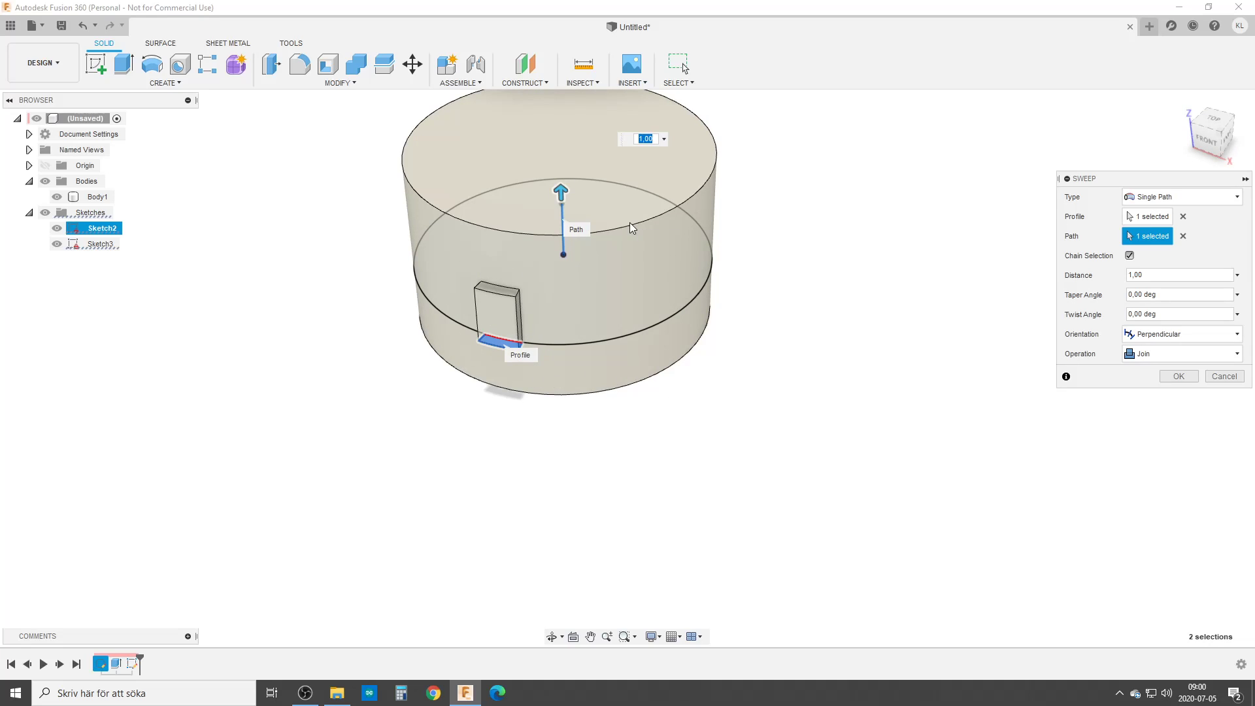
Set the sweep's twist angle to 15 degrees and create the tooth joined to the cylinder.
{"action": "double_click", "coordinate": [1148, 314]}
{"action": "left_click", "coordinate": [1147, 314]}
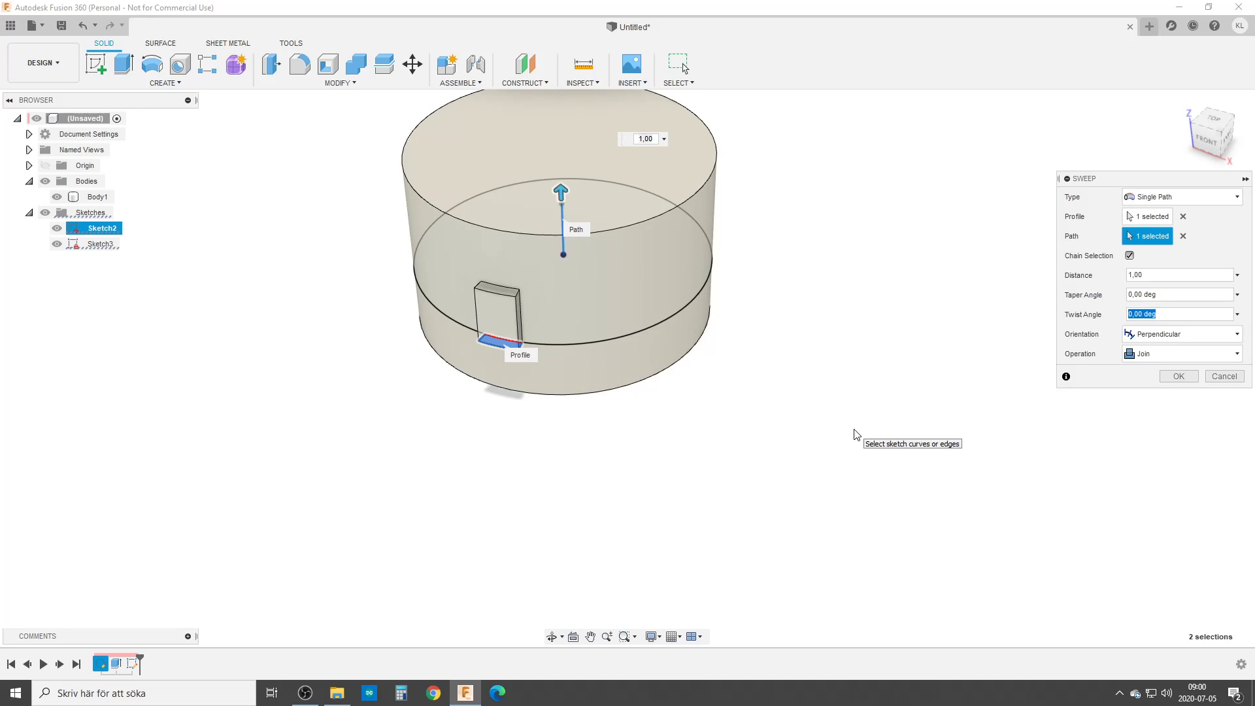
{"action": "type", "text": "10"}
{"action": "type", "text": "5"}
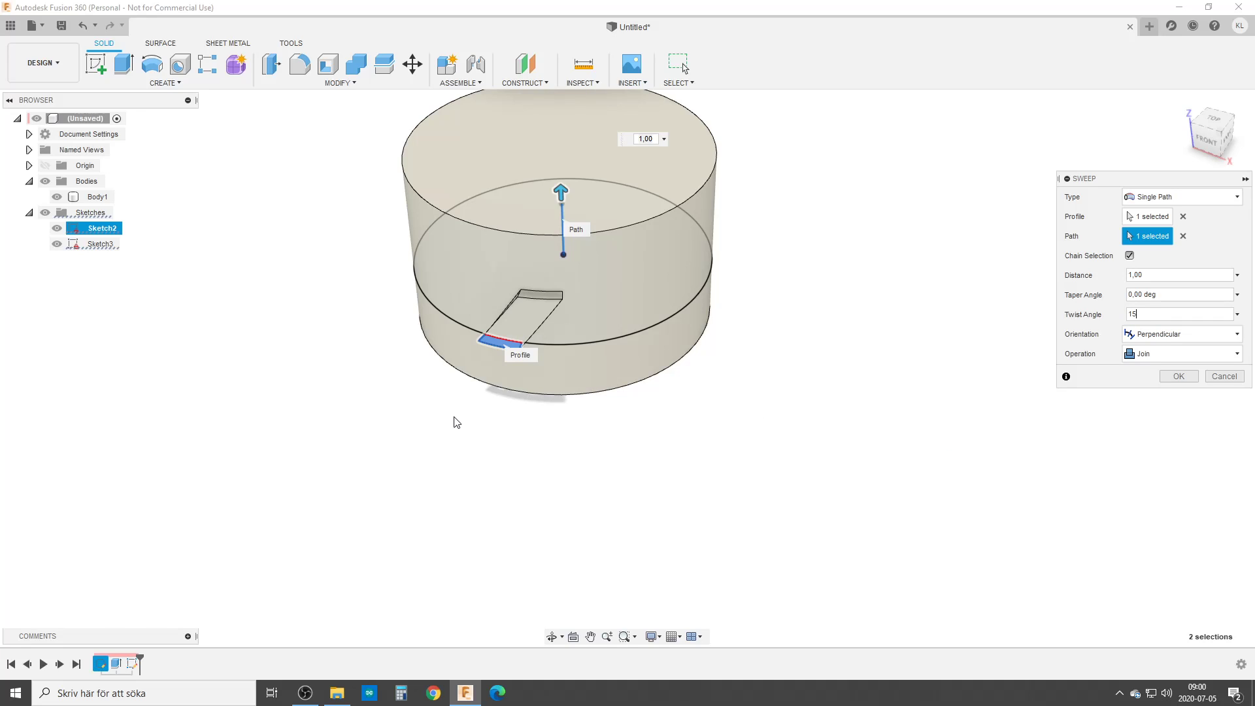
{"action": "scroll", "coordinate": [586, 277], "scroll_direction": "up", "scroll_amount": 3}
{"action": "scroll", "coordinate": [589, 279], "scroll_direction": "down", "scroll_amount": 4}
{"action": "middle_click_drag", "start_coordinate": [570, 340], "coordinate": [556, 399], "text": "shift"}
{"action": "scroll", "coordinate": [523, 407], "scroll_direction": "up", "scroll_amount": 4}
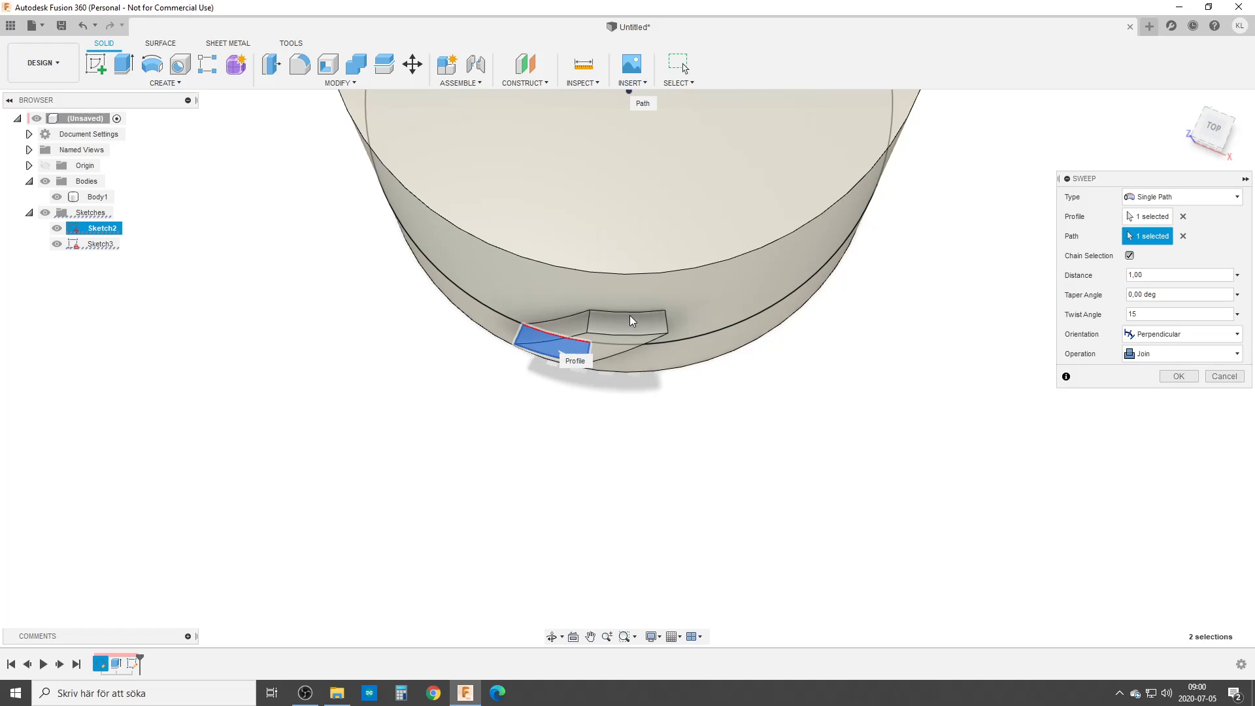
{"action": "middle_click_drag", "start_coordinate": [613, 372], "coordinate": [584, 311], "text": "shift"}
{"action": "left_click", "coordinate": [1178, 376]}
{"action": "scroll", "coordinate": [619, 325], "scroll_direction": "down", "scroll_amount": 3}
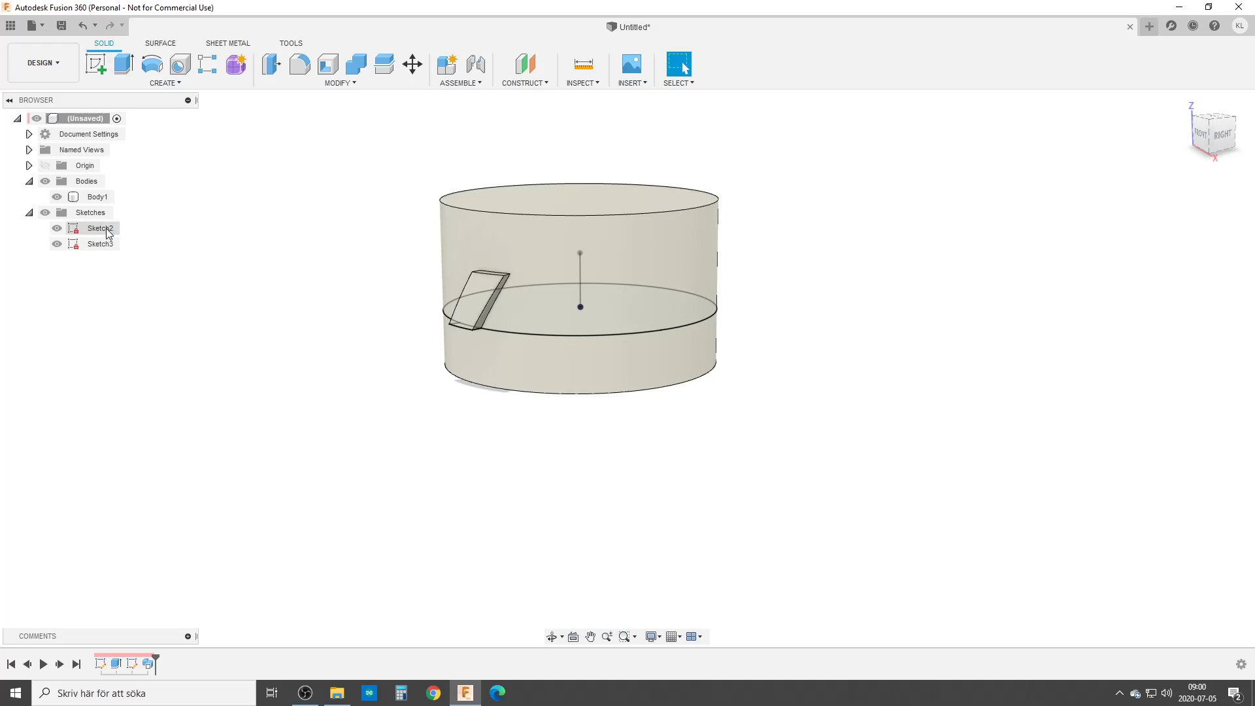
Hide Sketch2 and Sketch3 so only the body is displayed.
{"action": "left_click", "coordinate": [57, 228]}
{"action": "left_click", "coordinate": [56, 244]}
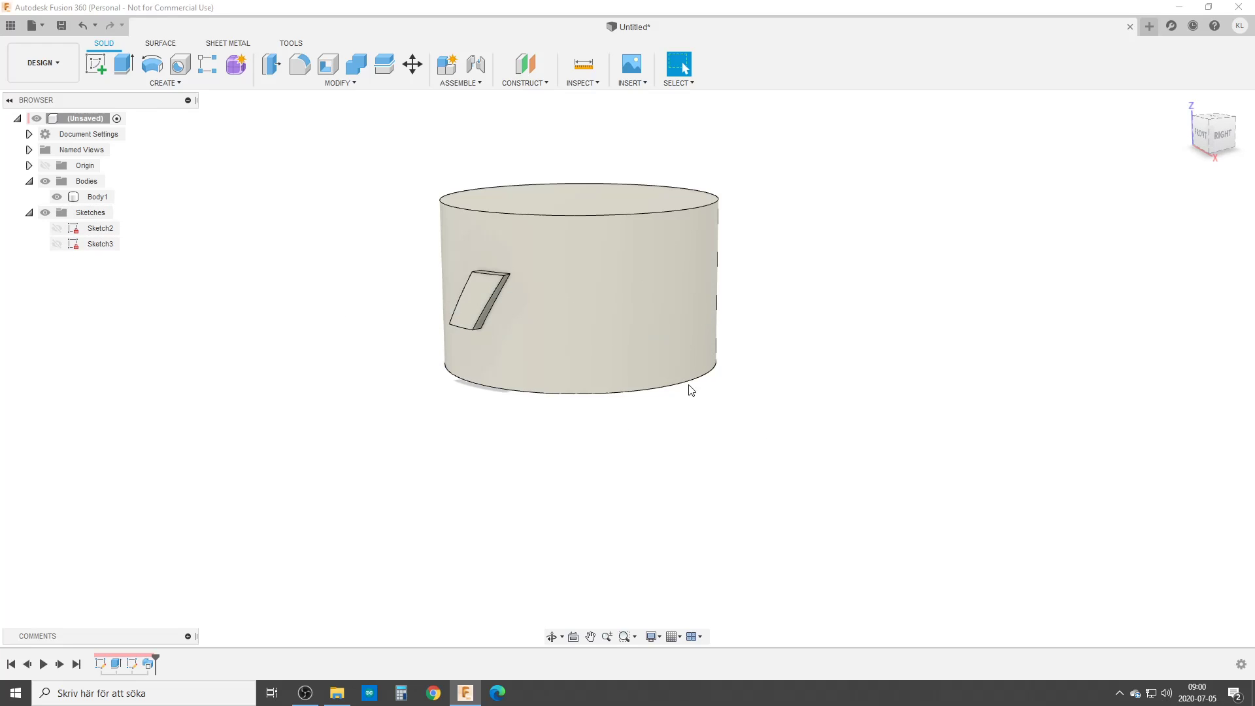
{"action": "middle_click_drag", "start_coordinate": [593, 342], "coordinate": [583, 461], "text": "shift"}
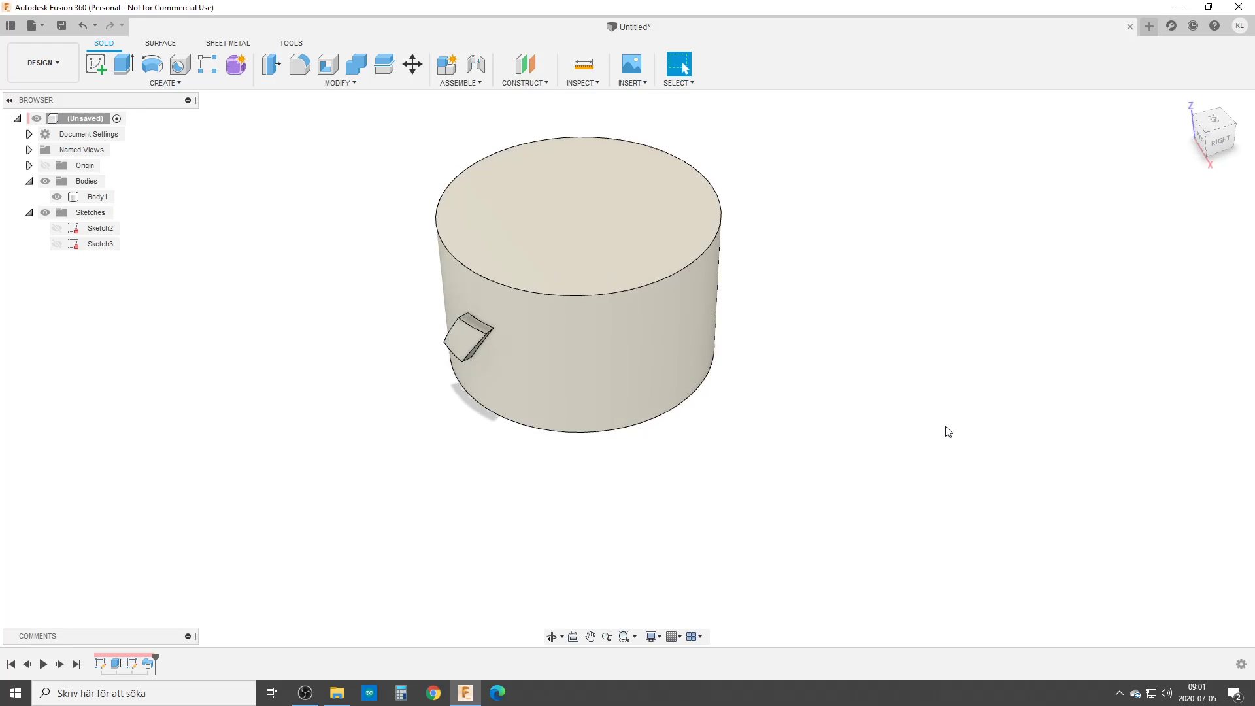
Create a full circular feature pattern of the swept tooth around the cylinder's axis with a quantity of 20.
{"action": "type", "text": "s"}
{"action": "type", "text": "cir"}
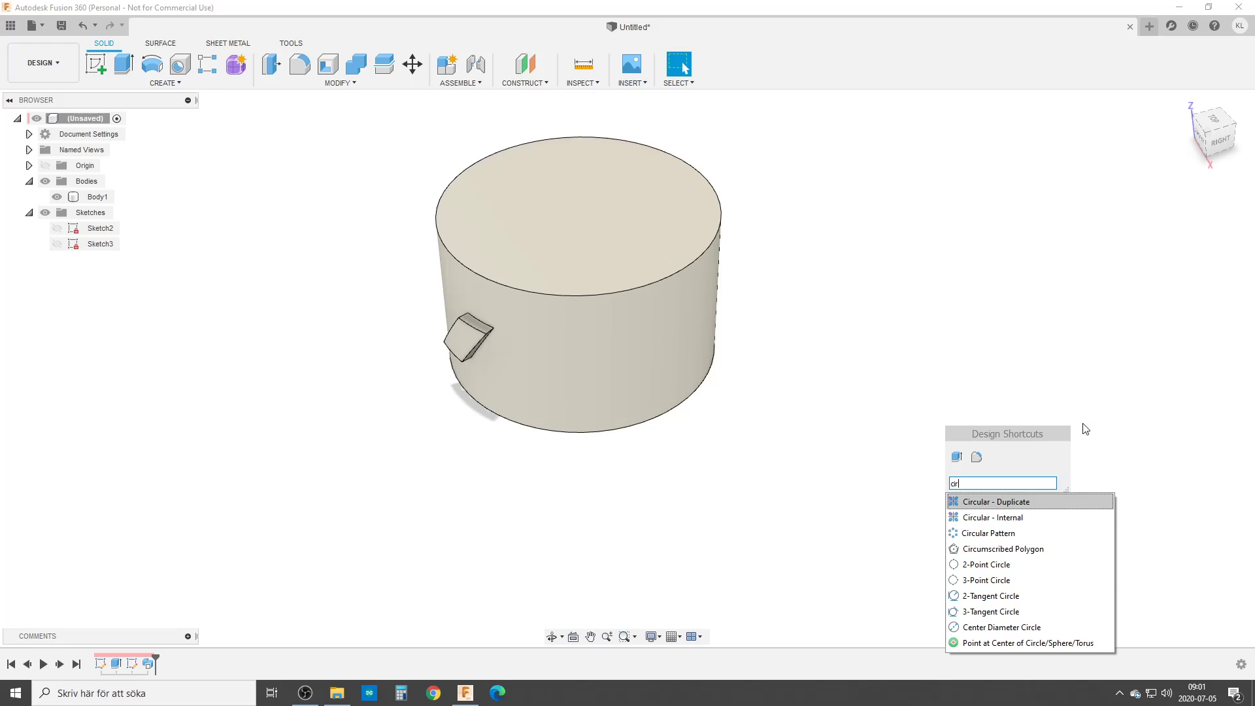
{"action": "left_click", "coordinate": [1098, 533]}
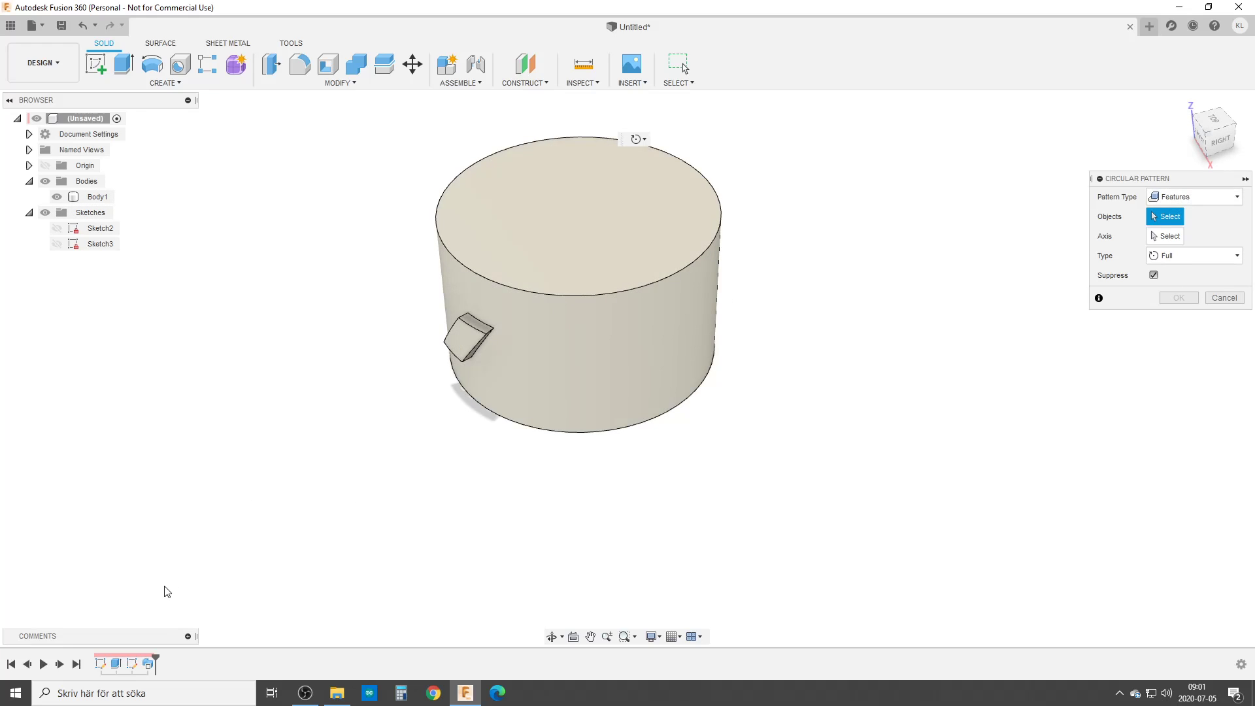
{"action": "left_click", "coordinate": [147, 663]}
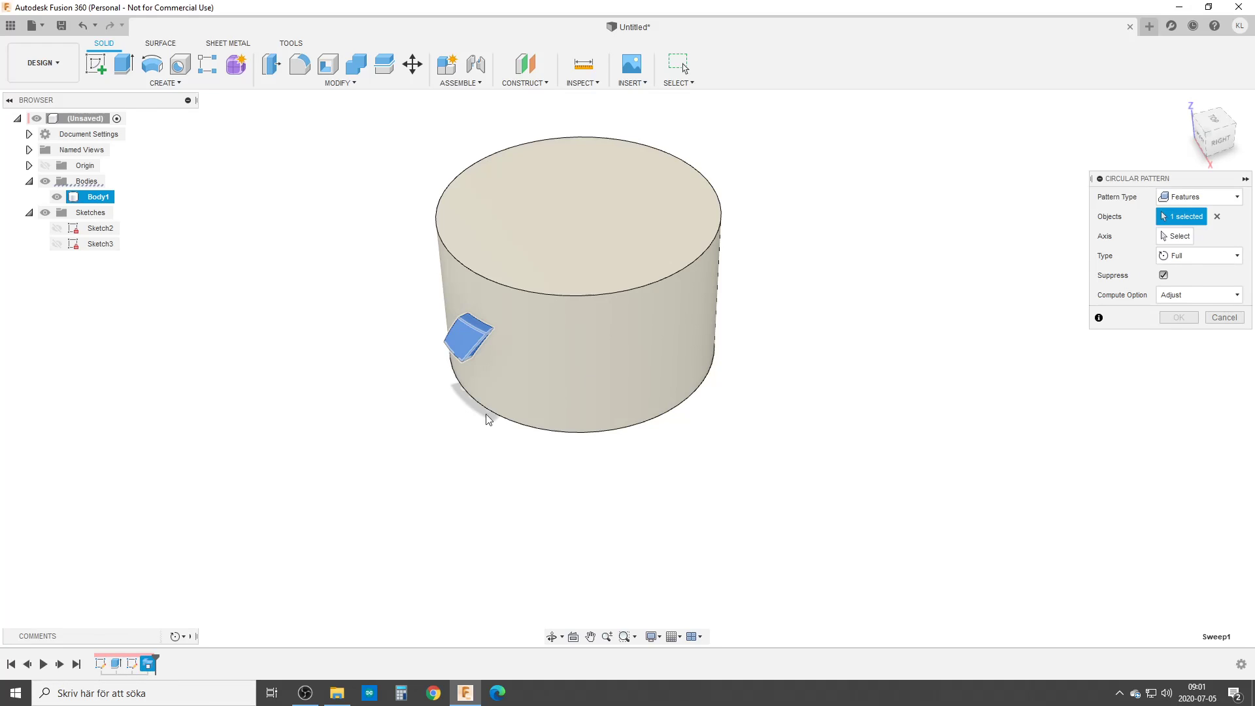
{"action": "left_click", "coordinate": [1175, 236]}
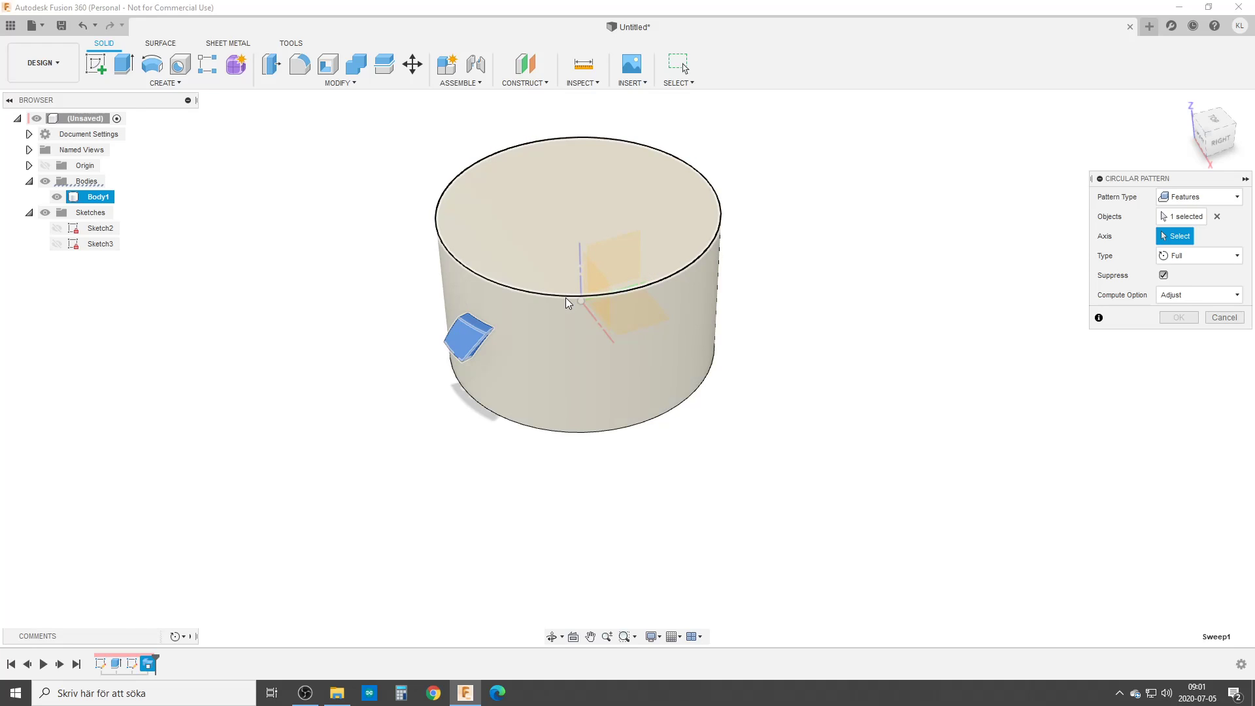
{"action": "left_click", "coordinate": [577, 356]}
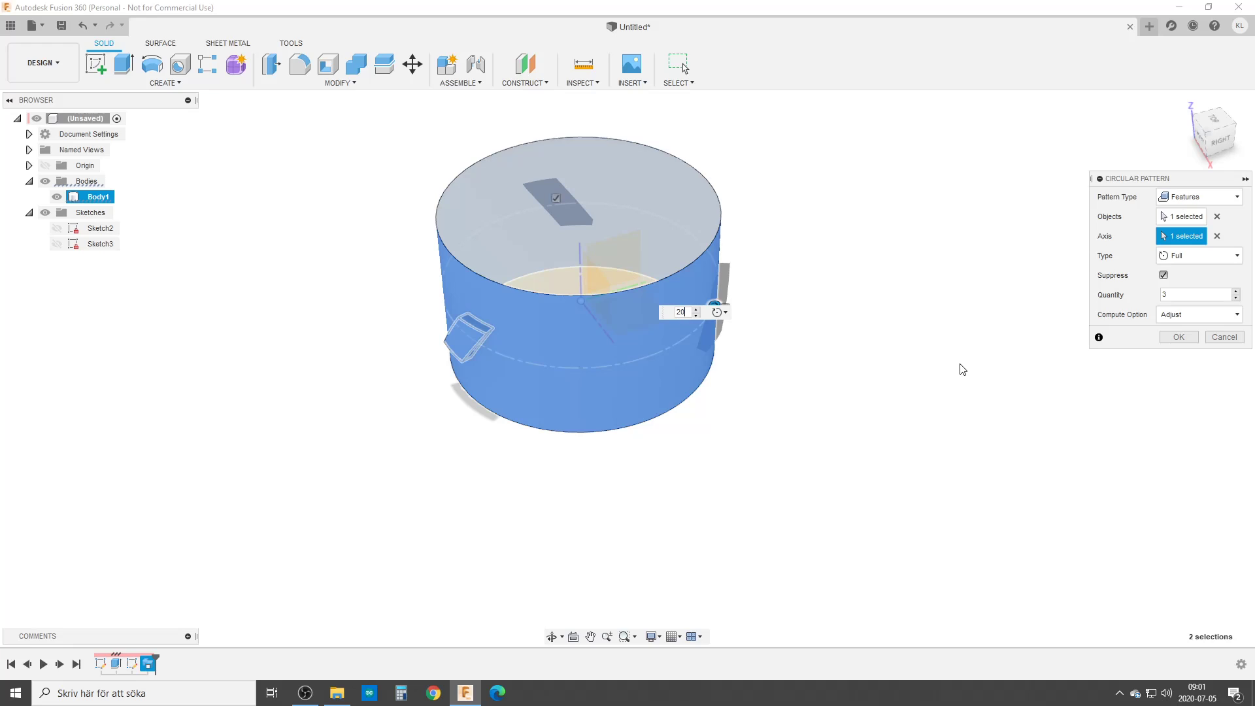
{"action": "type", "text": "20"}
{"action": "key", "text": "Return"}
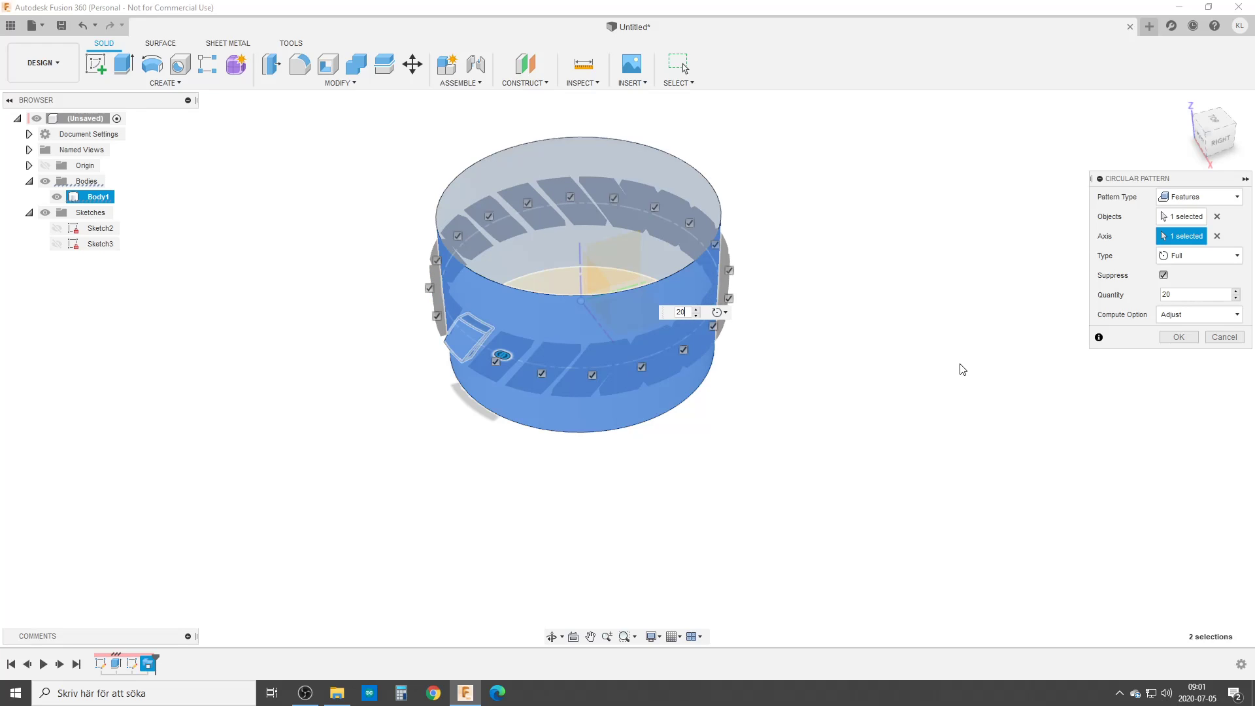
{"action": "key", "text": "Return"}
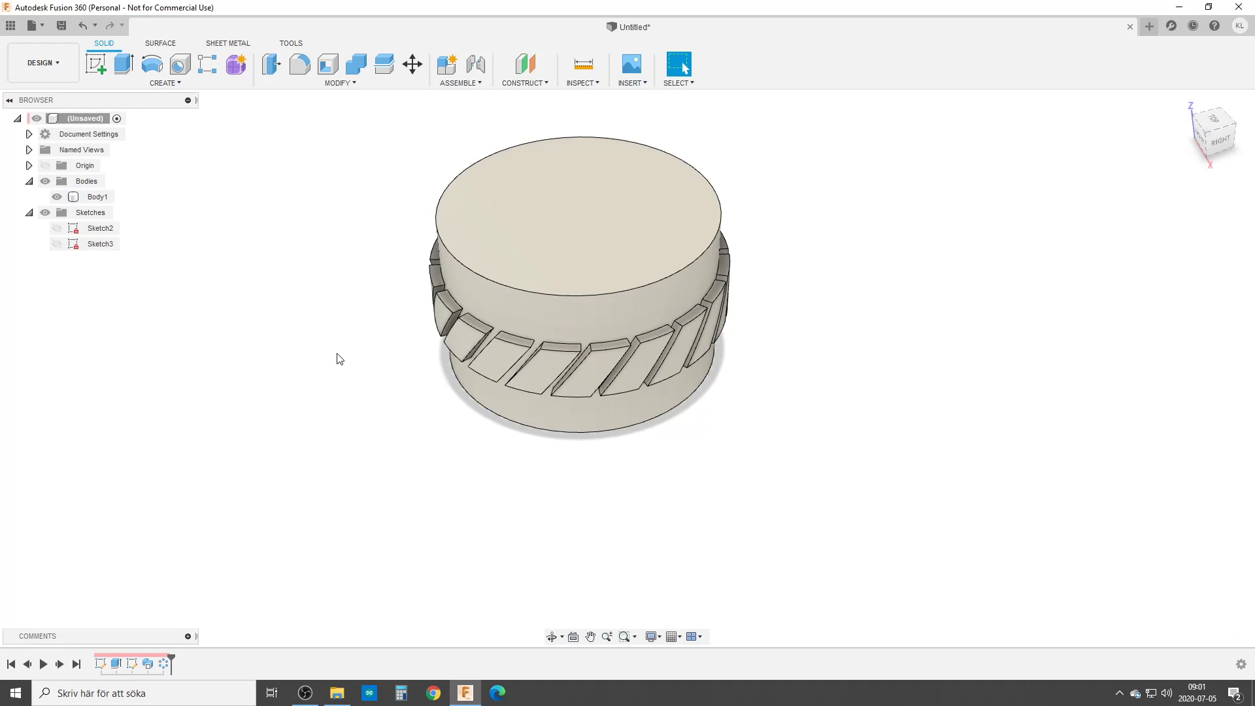
Examine the patterned slanted teeth around the cylinder from several sides and zoom levels.
{"action": "left_click", "coordinate": [563, 375]}
{"action": "middle_click_drag", "start_coordinate": [563, 375], "coordinate": [554, 338], "text": "shift"}
{"action": "scroll", "coordinate": [554, 339], "scroll_direction": "up", "scroll_amount": 3}
{"action": "key", "text": "Escape"}
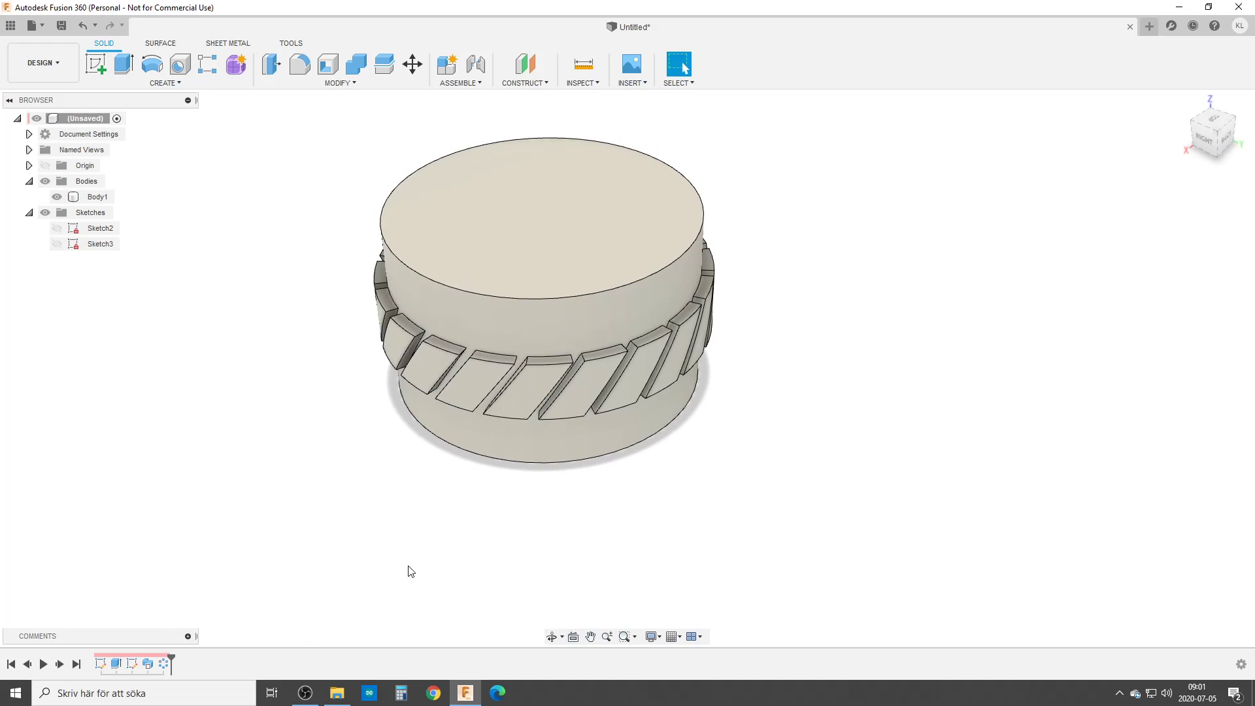
{"action": "middle_click_drag", "start_coordinate": [559, 486], "coordinate": [542, 432], "text": "shift"}
{"action": "left_click", "coordinate": [507, 516]}
{"action": "scroll", "coordinate": [509, 515], "scroll_direction": "up", "scroll_amount": 2}
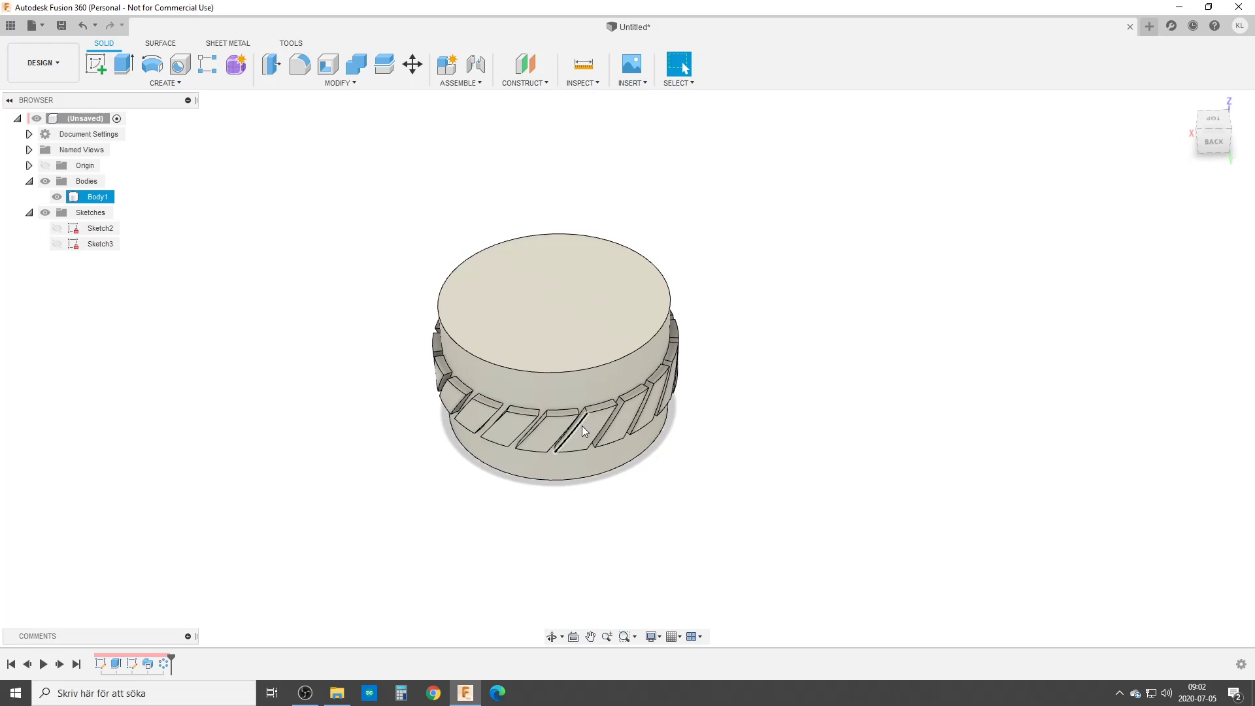
{"action": "scroll", "coordinate": [582, 425], "scroll_direction": "up", "scroll_amount": 3}
{"action": "scroll", "coordinate": [606, 369], "scroll_direction": "down", "scroll_amount": 2}
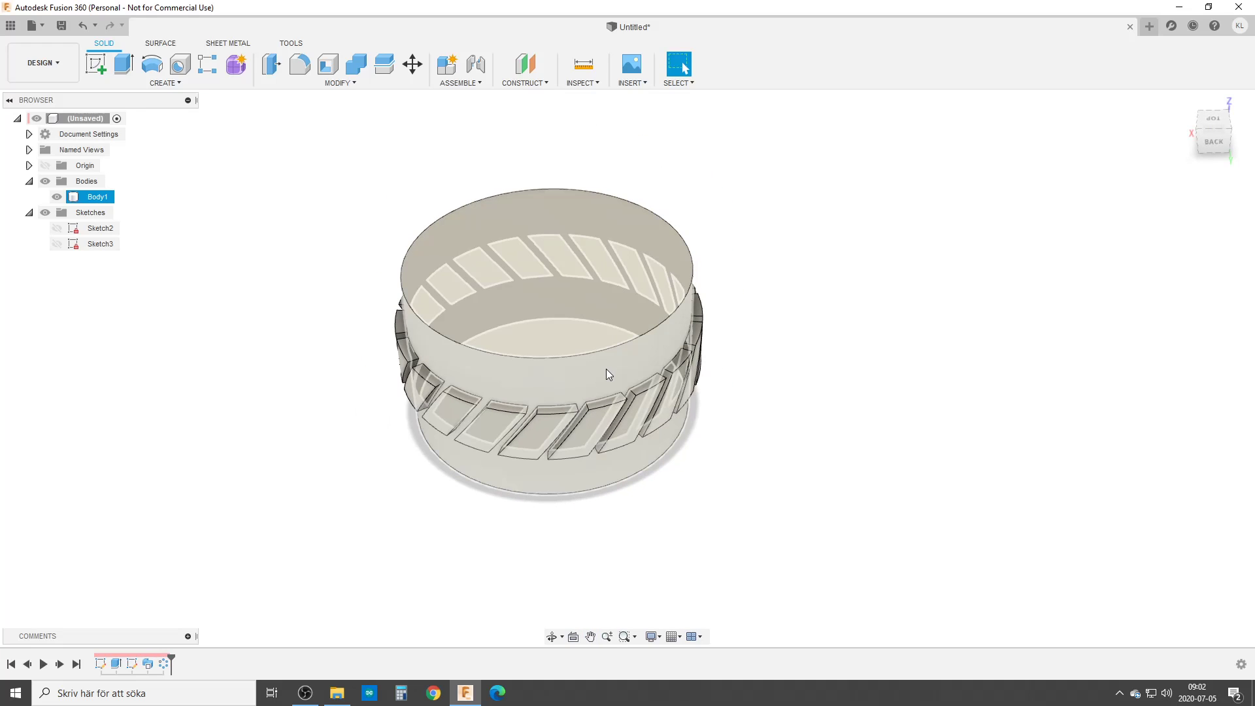
{"action": "scroll", "coordinate": [606, 370], "scroll_direction": "up", "scroll_amount": 2}
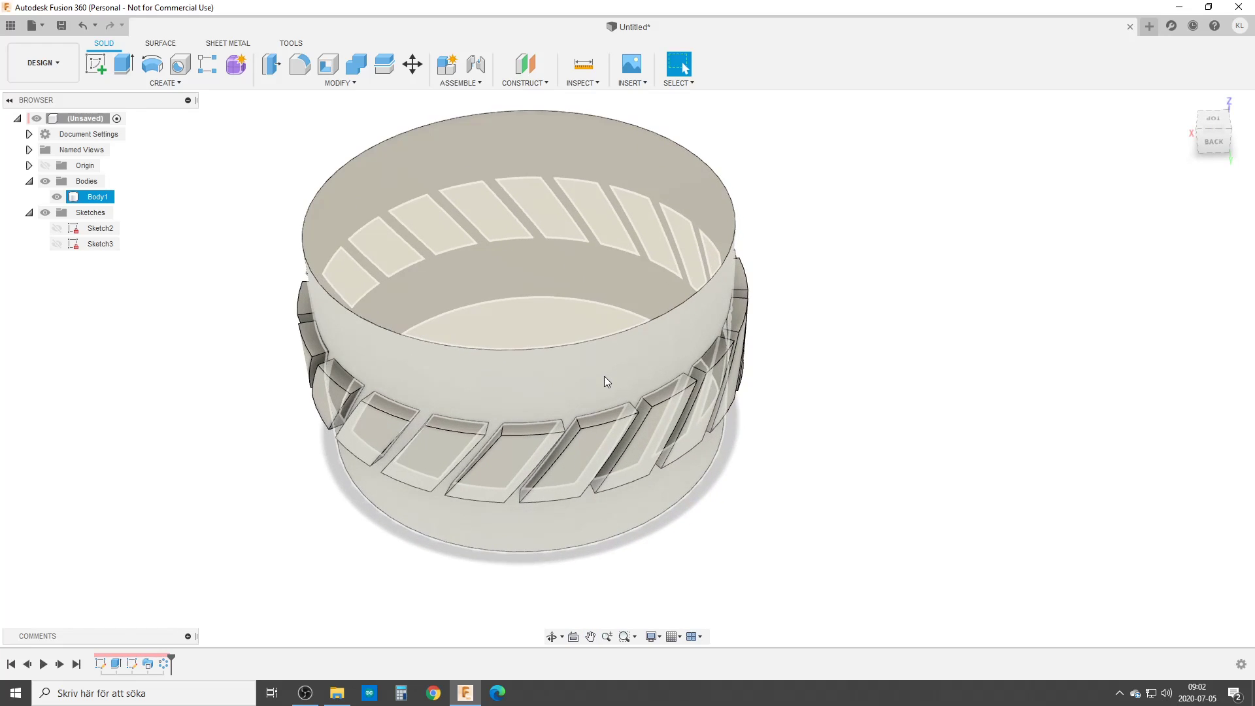
{"action": "scroll", "coordinate": [602, 382], "scroll_direction": "down", "scroll_amount": 2}
{"action": "left_click", "coordinate": [1025, 382]}
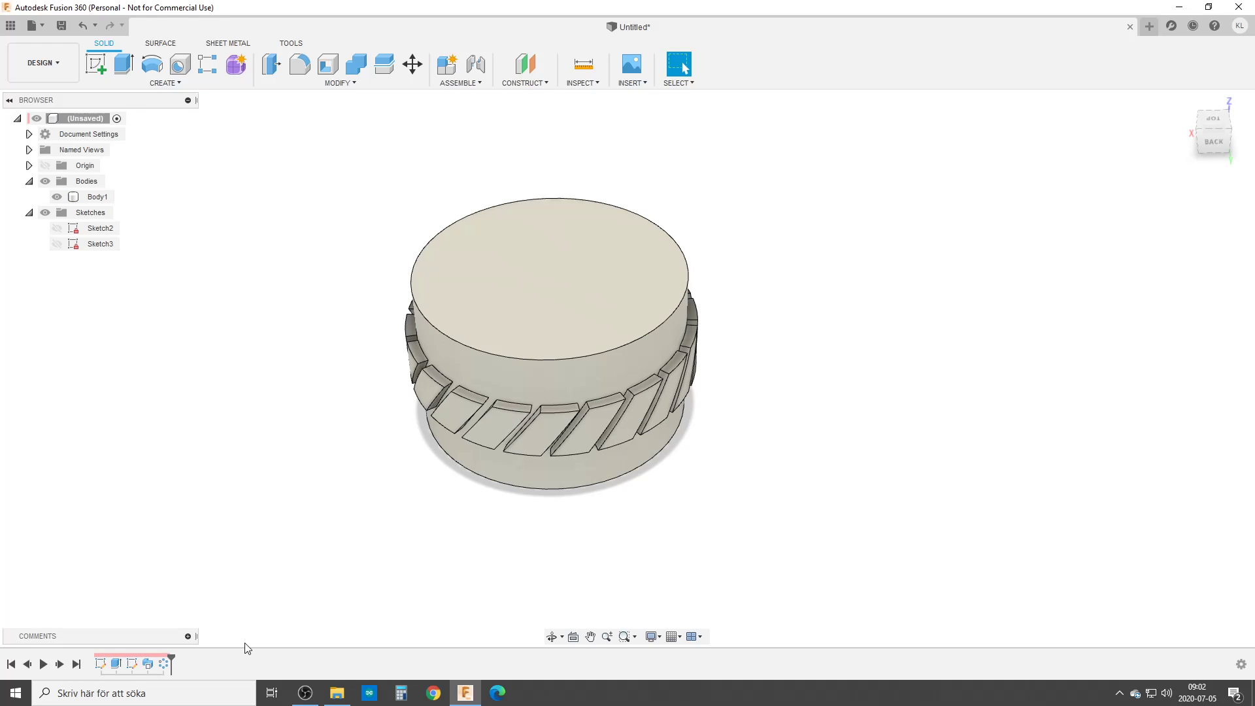
Edit the base sketch to set the tooth profile's radial height to 3 mm, and finish the sketch.
{"action": "left_click", "coordinate": [102, 664]}
{"action": "double_click", "coordinate": [102, 664]}
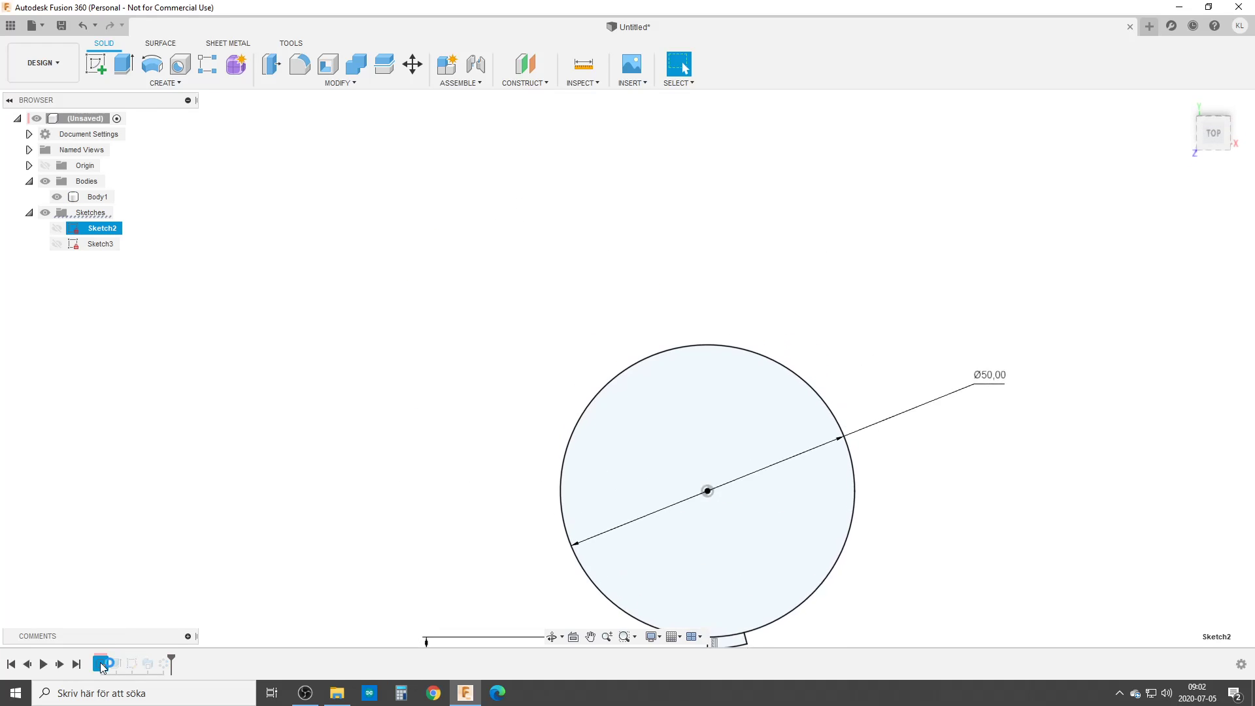
{"action": "left_click", "coordinate": [323, 442]}
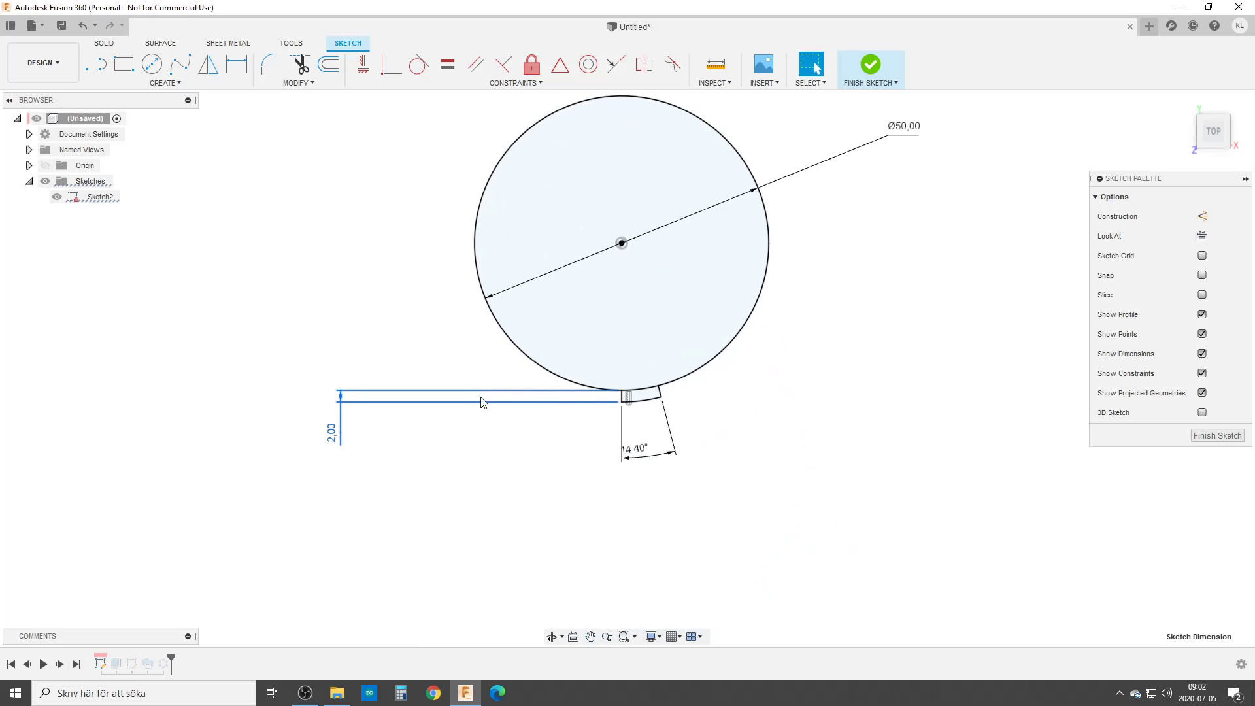
{"action": "double_click", "coordinate": [333, 434]}
{"action": "type", "text": "3"}
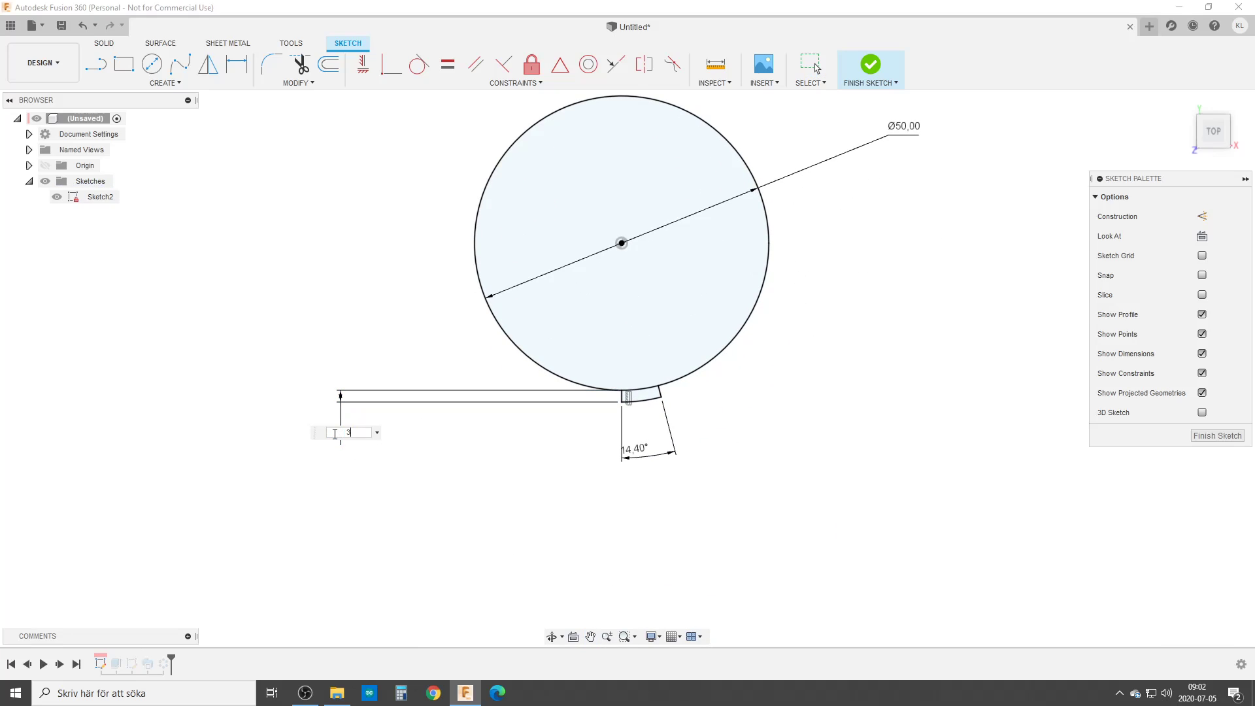
{"action": "key", "text": "Return"}
{"action": "left_click", "coordinate": [1215, 434]}
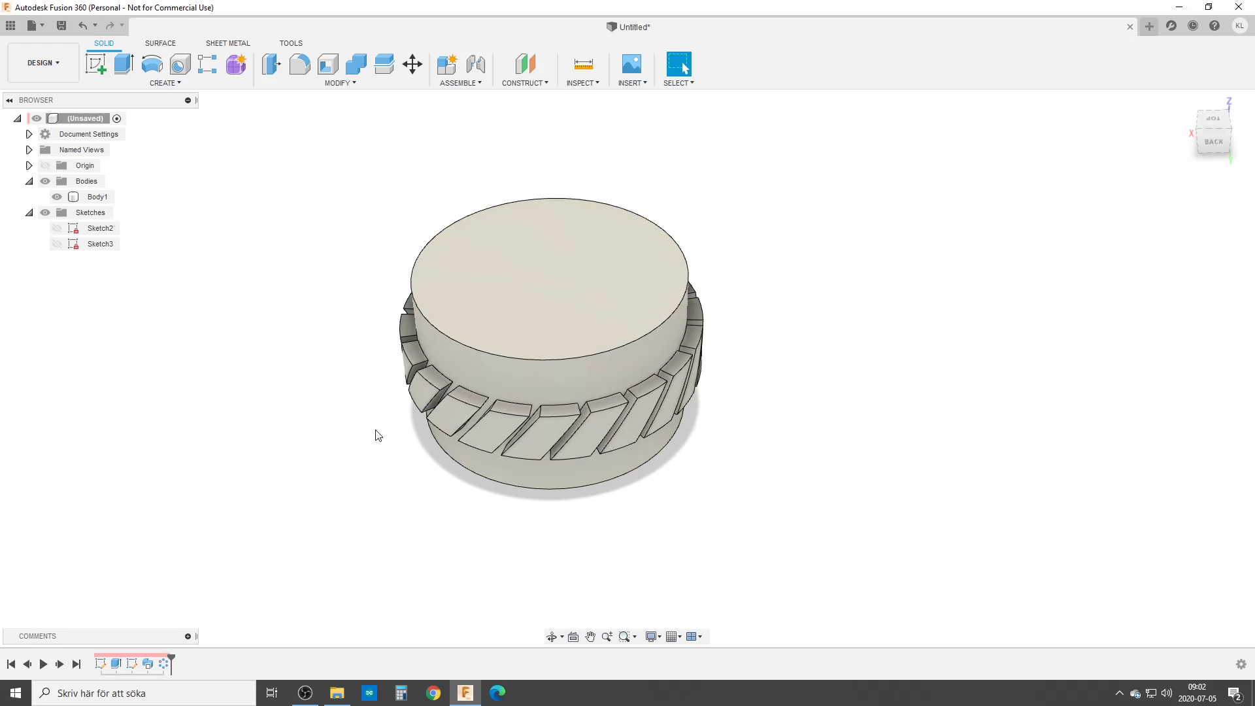
Make Sketch2 visible together with its dimensions on the model.
{"action": "left_click", "coordinate": [57, 232]}
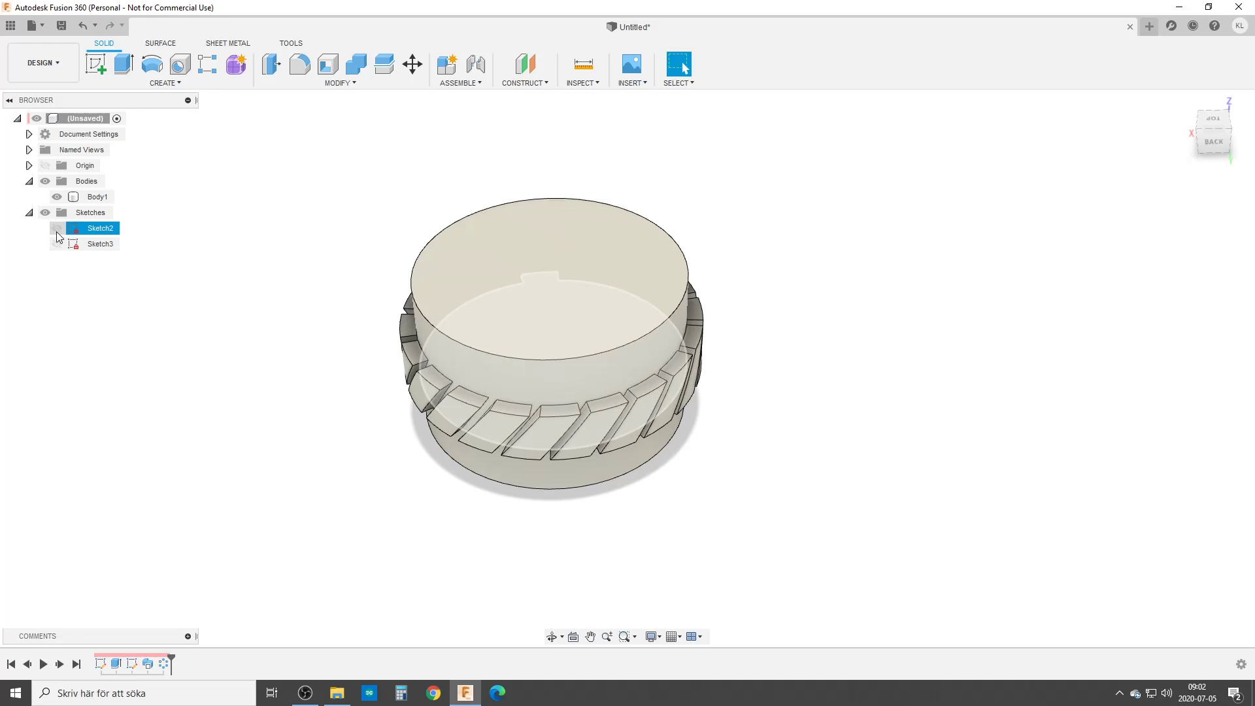
{"action": "left_click", "coordinate": [57, 228]}
{"action": "mouse_move", "coordinate": [331, 373]}
{"action": "middle_mouse_down", "text": "shift"}
{"action": "mouse_move", "coordinate": [395, 417]}
{"action": "mouse_move", "coordinate": [491, 410]}
{"action": "middle_mouse_up", "text": "shift"}
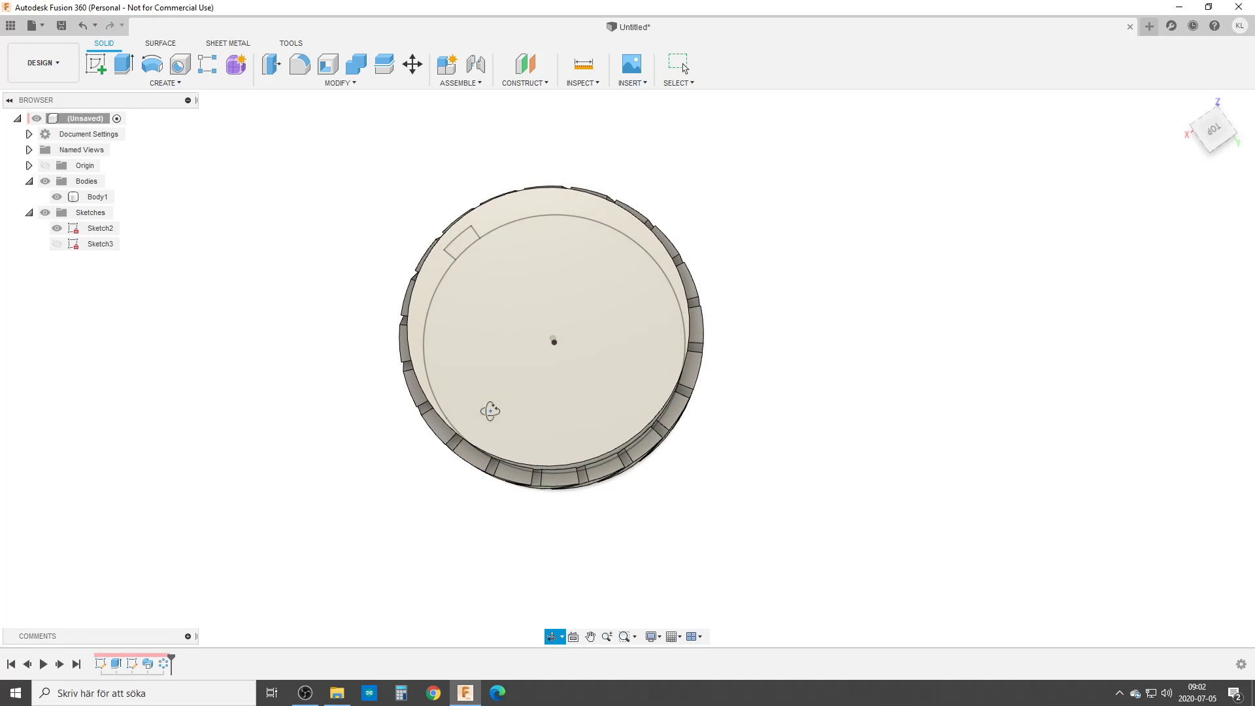
{"action": "right_click", "coordinate": [101, 230]}
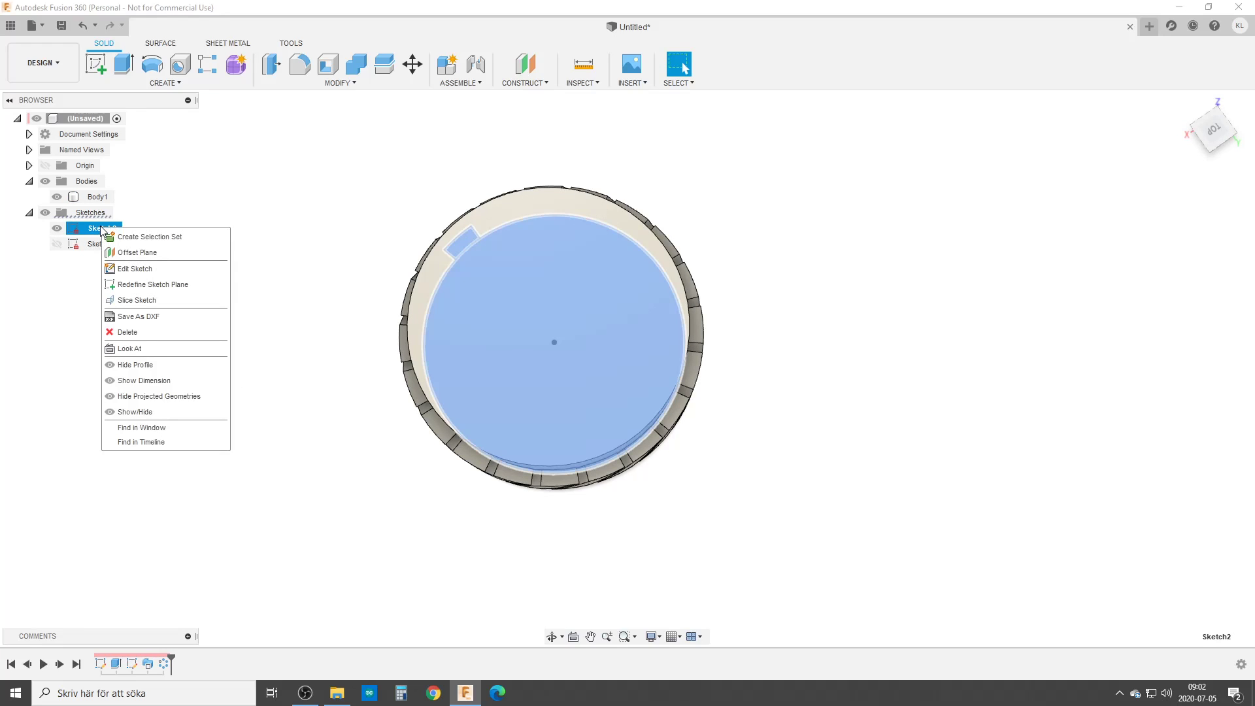
{"action": "left_click", "coordinate": [172, 381]}
{"action": "scroll", "coordinate": [364, 428], "scroll_direction": "down", "scroll_amount": 3}
{"action": "mouse_move", "coordinate": [364, 428]}
{"action": "middle_mouse_down", "text": "shift"}
{"action": "mouse_move", "coordinate": [400, 432]}
{"action": "mouse_move", "coordinate": [498, 388]}
{"action": "middle_mouse_up", "text": "shift"}
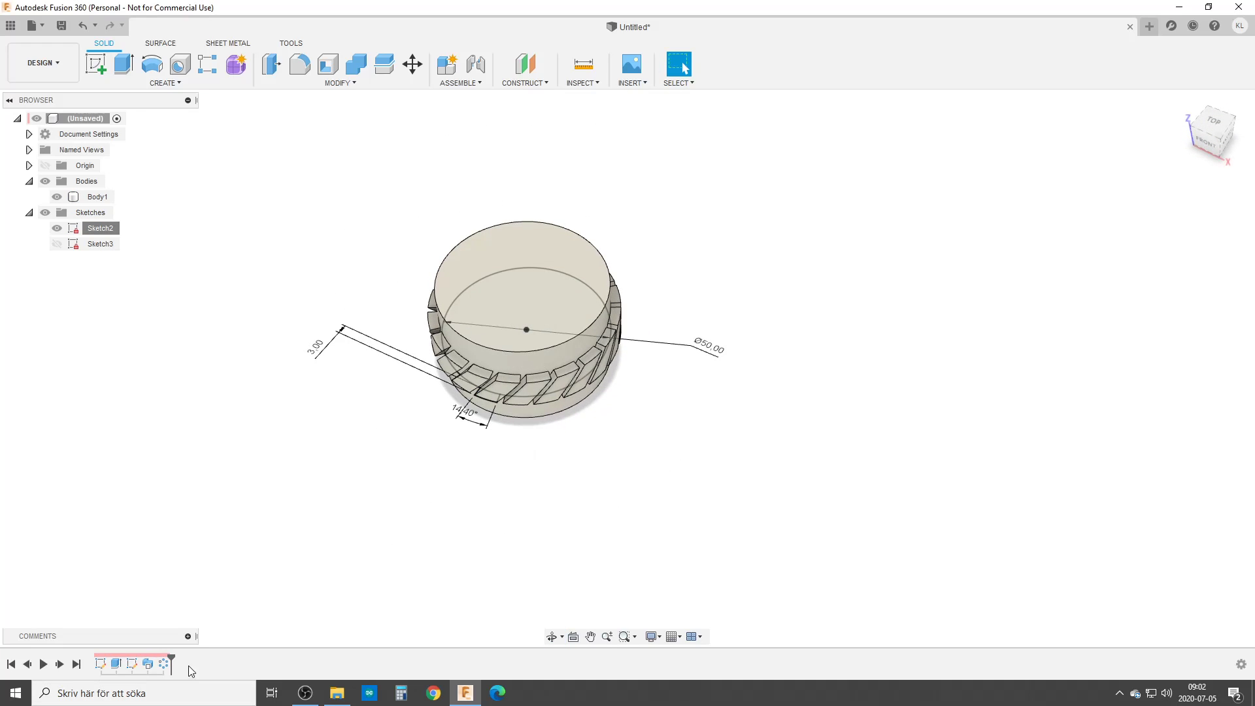
Set the tooth's radial height to 2 mm through the dimension displayed on the model, without opening the sketch.
{"action": "middle_click_drag", "start_coordinate": [428, 518], "coordinate": [493, 516]}
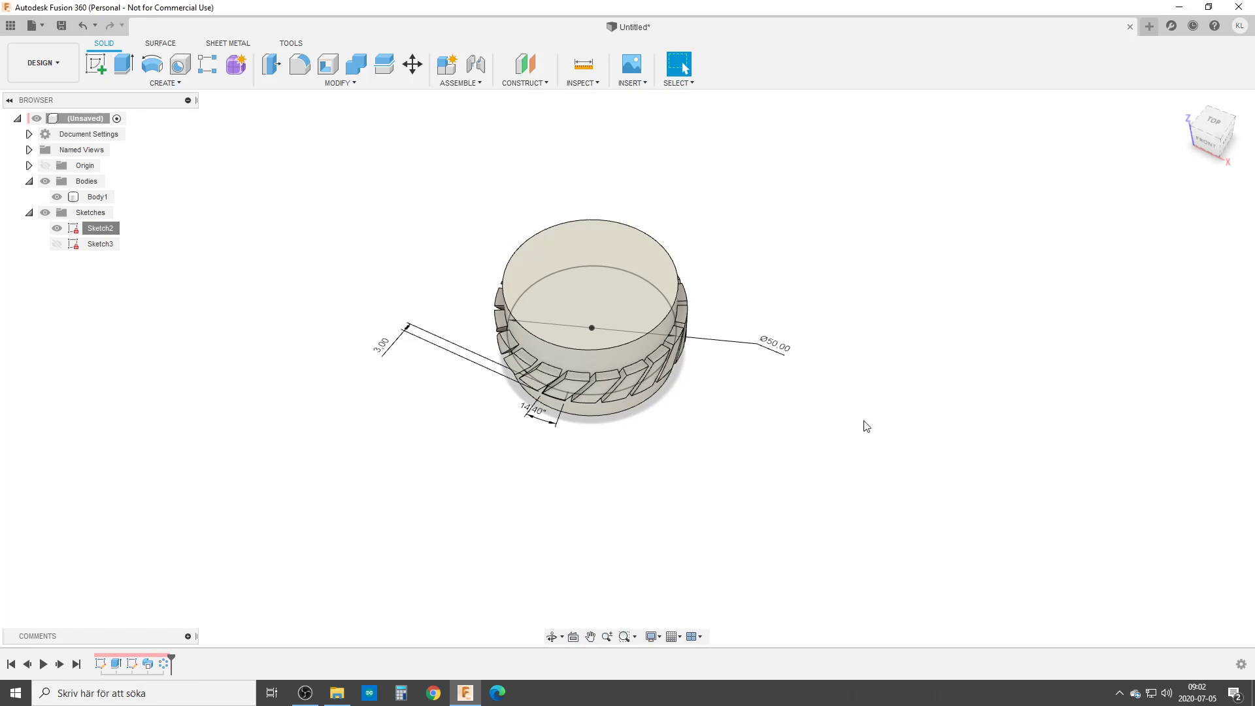
{"action": "scroll", "coordinate": [496, 446], "scroll_direction": "up", "scroll_amount": 2}
{"action": "double_click", "coordinate": [359, 332]}
{"action": "type", "text": "2"}
{"action": "key", "text": "Return"}
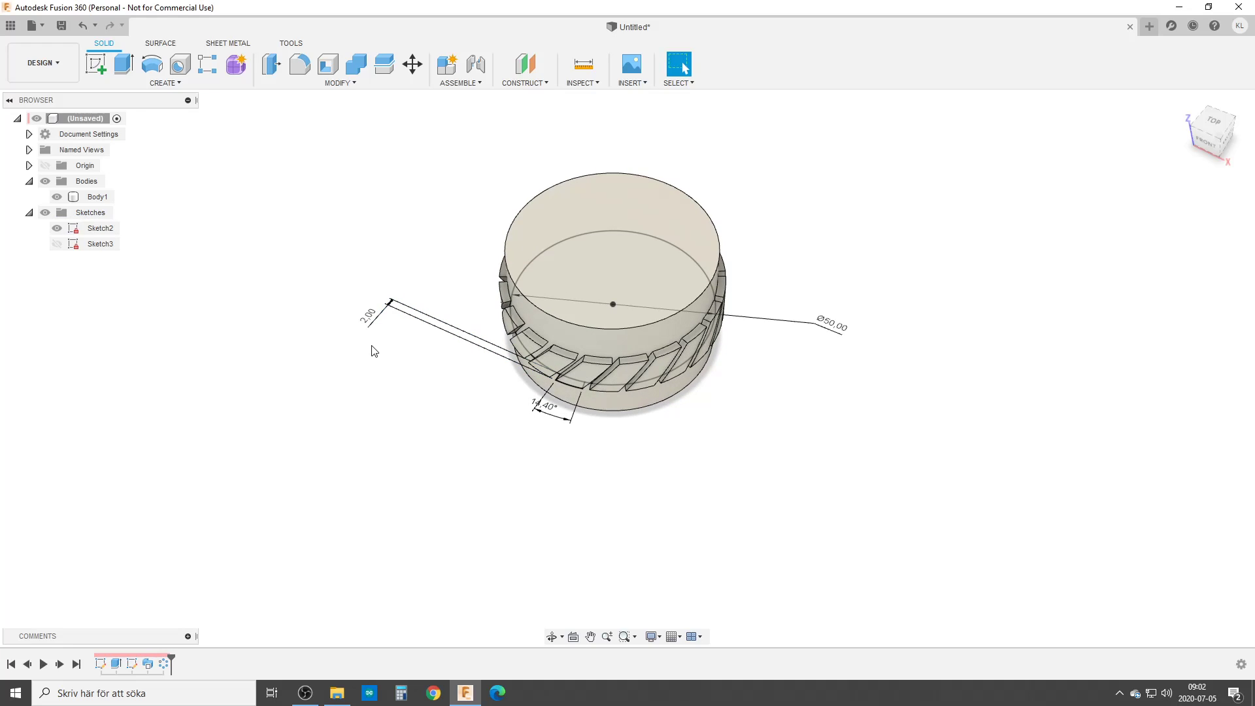
Set the tooth's radial height to 5 mm through its displayed dimension.
{"action": "double_click", "coordinate": [369, 316]}
{"action": "type", "text": "5"}
{"action": "key", "text": "Return"}
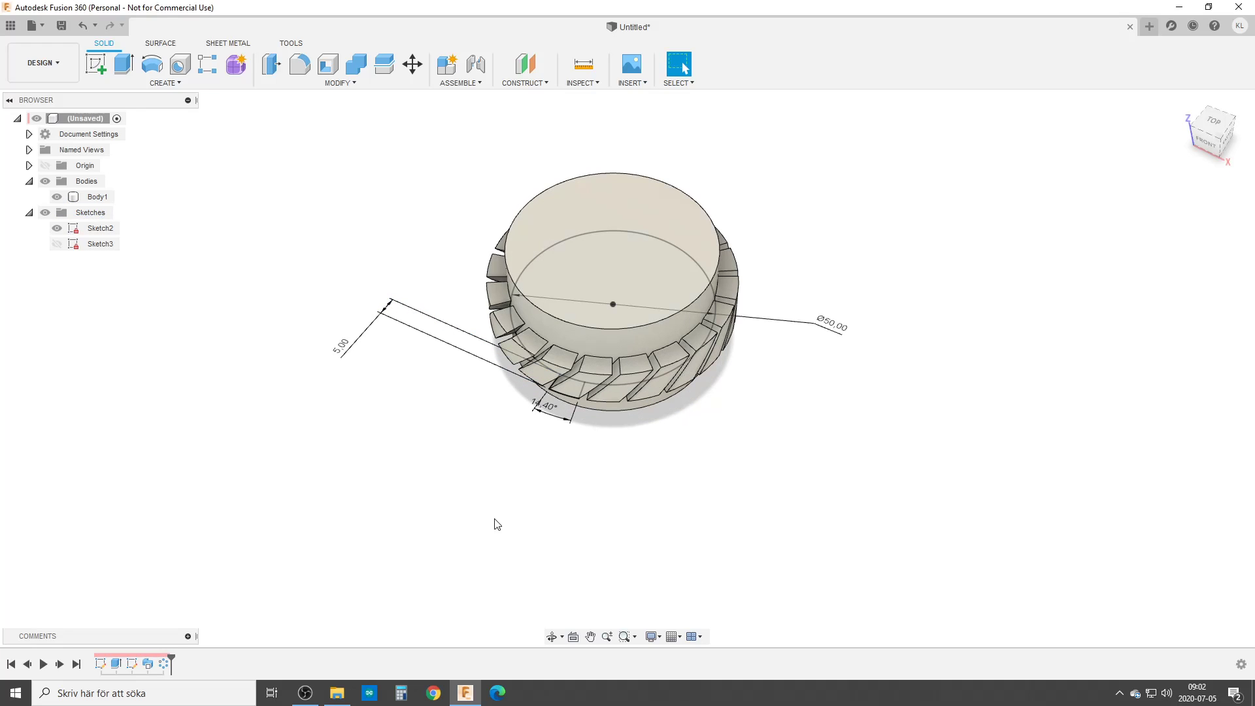
Set the cylinder's diameter to 100 mm through its displayed dimension.
{"action": "double_click", "coordinate": [837, 326]}
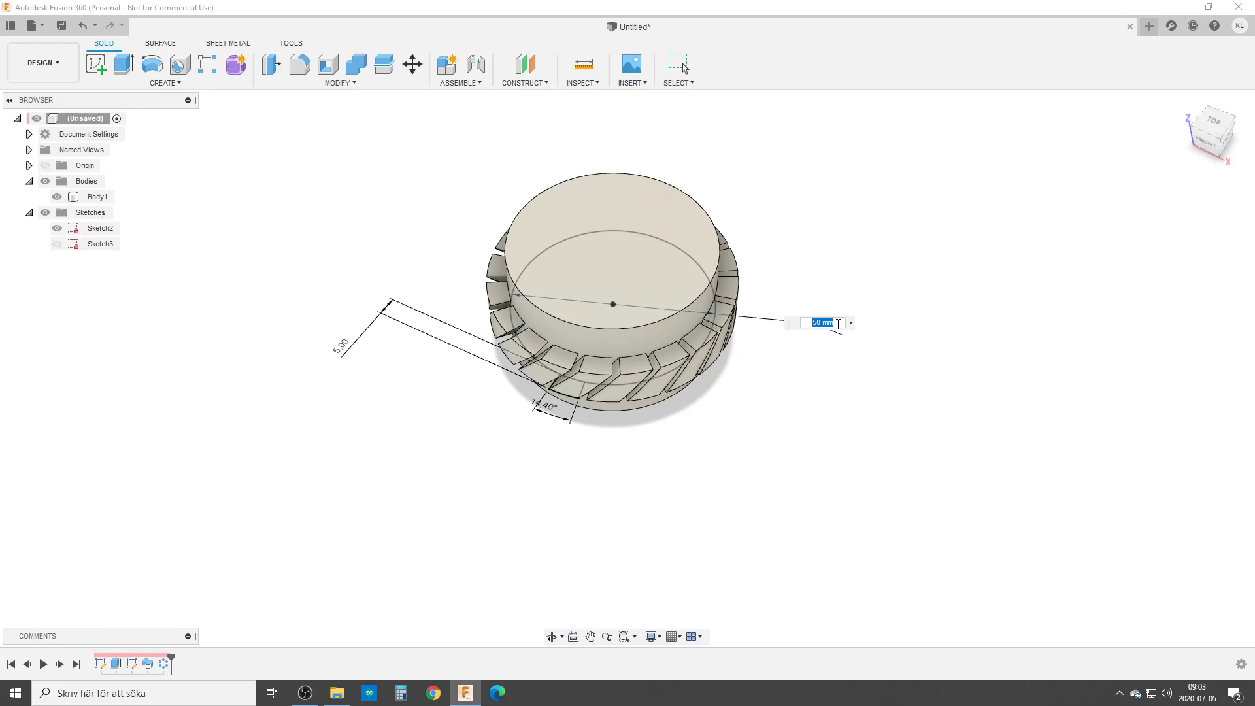
{"action": "type", "text": "100"}
{"action": "key", "text": "Return"}
Set the cylinder's diameter to 55 mm through its displayed dimension.
{"action": "mouse_move", "coordinate": [533, 461]}
{"action": "middle_mouse_down", "text": "shift"}
{"action": "mouse_move", "coordinate": [544, 462]}
{"action": "mouse_move", "coordinate": [526, 479]}
{"action": "middle_mouse_up", "text": "shift"}
{"action": "double_click", "coordinate": [897, 395]}
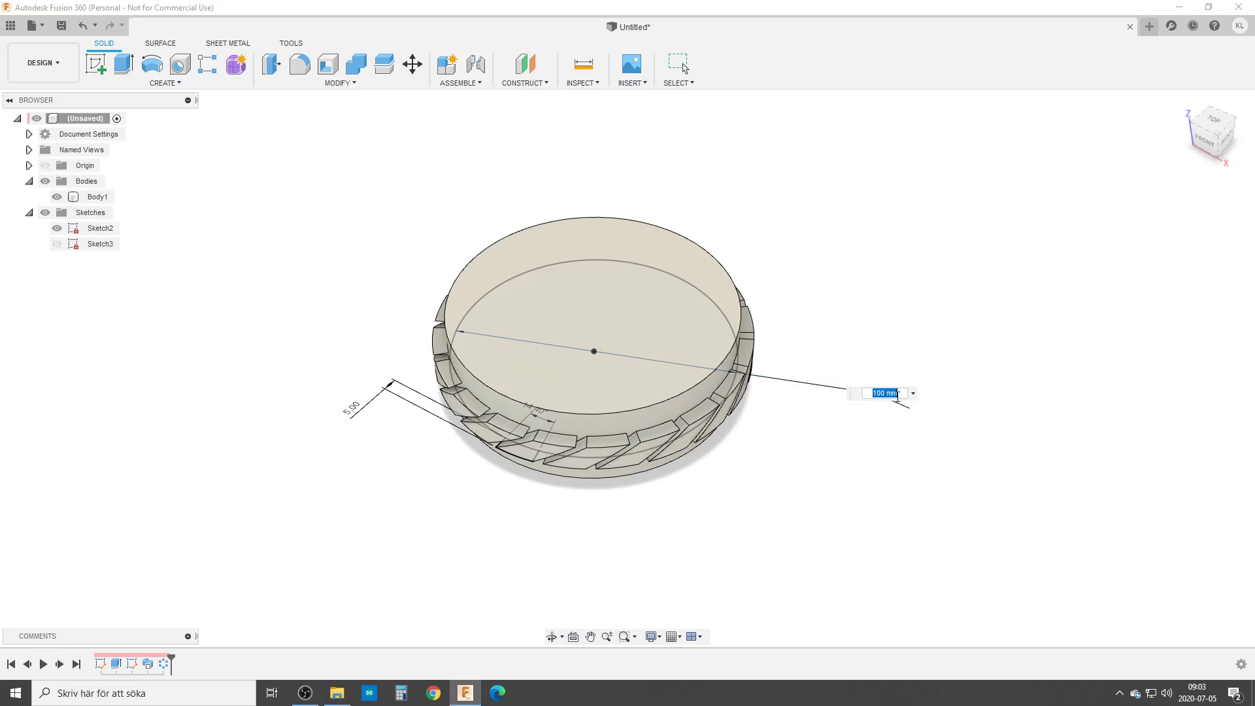
{"action": "type", "text": "55"}
{"action": "key", "text": "Return"}
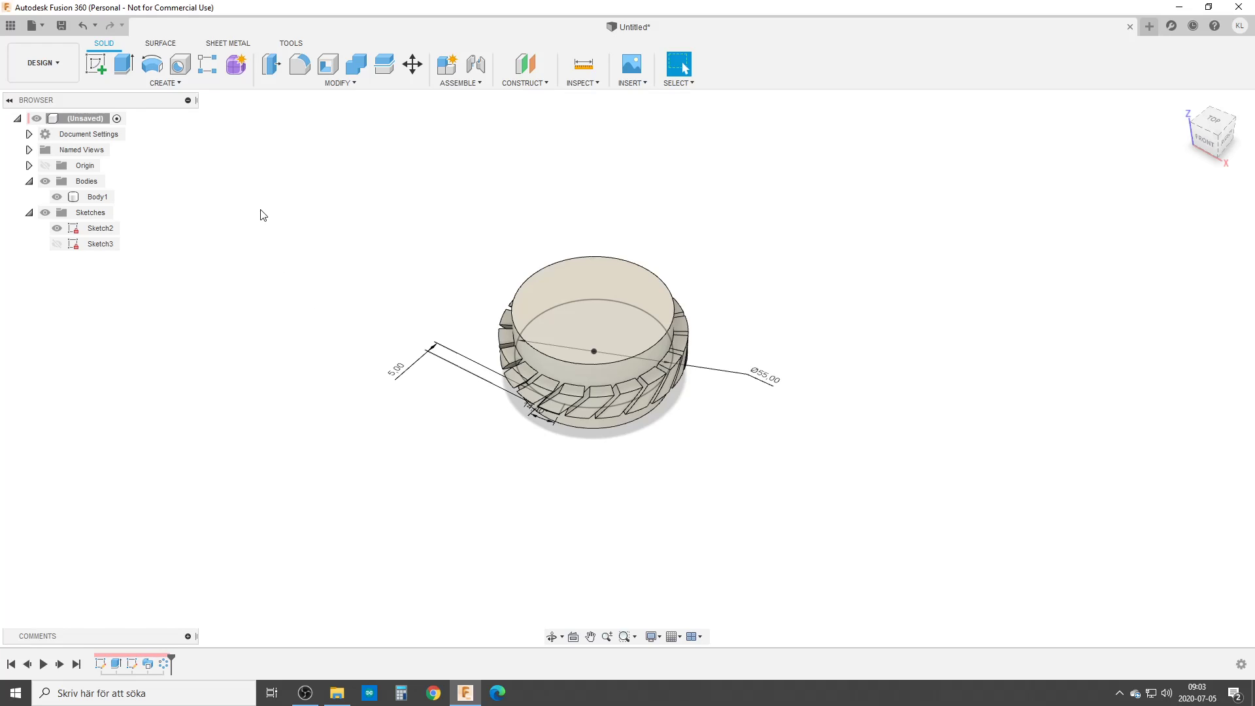
Pan the model out of sight several times and bring it back by fitting the view to the whole model.
{"action": "mouse_move", "coordinate": [276, 214]}
{"action": "middle_mouse_down"}
{"action": "mouse_move", "coordinate": [703, 392]}
{"action": "mouse_move", "coordinate": [981, 654]}
{"action": "middle_mouse_up"}
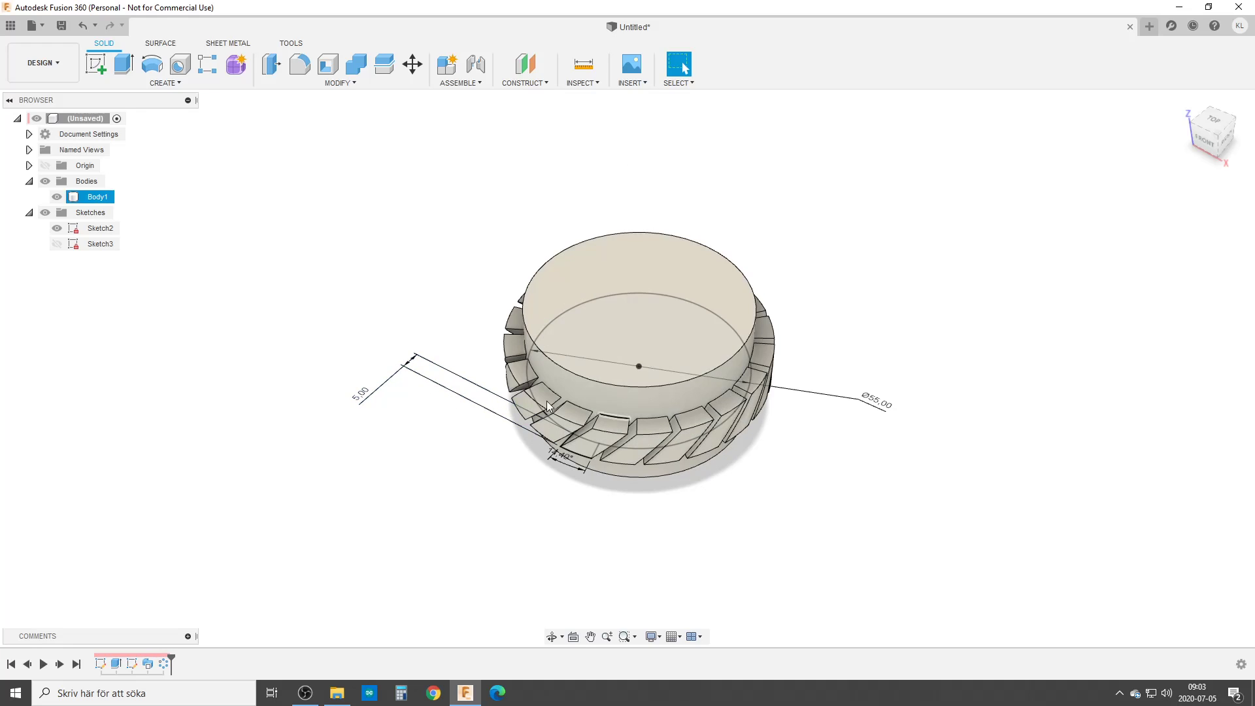
{"action": "middle_click_drag", "start_coordinate": [283, 251], "coordinate": [530, 328]}
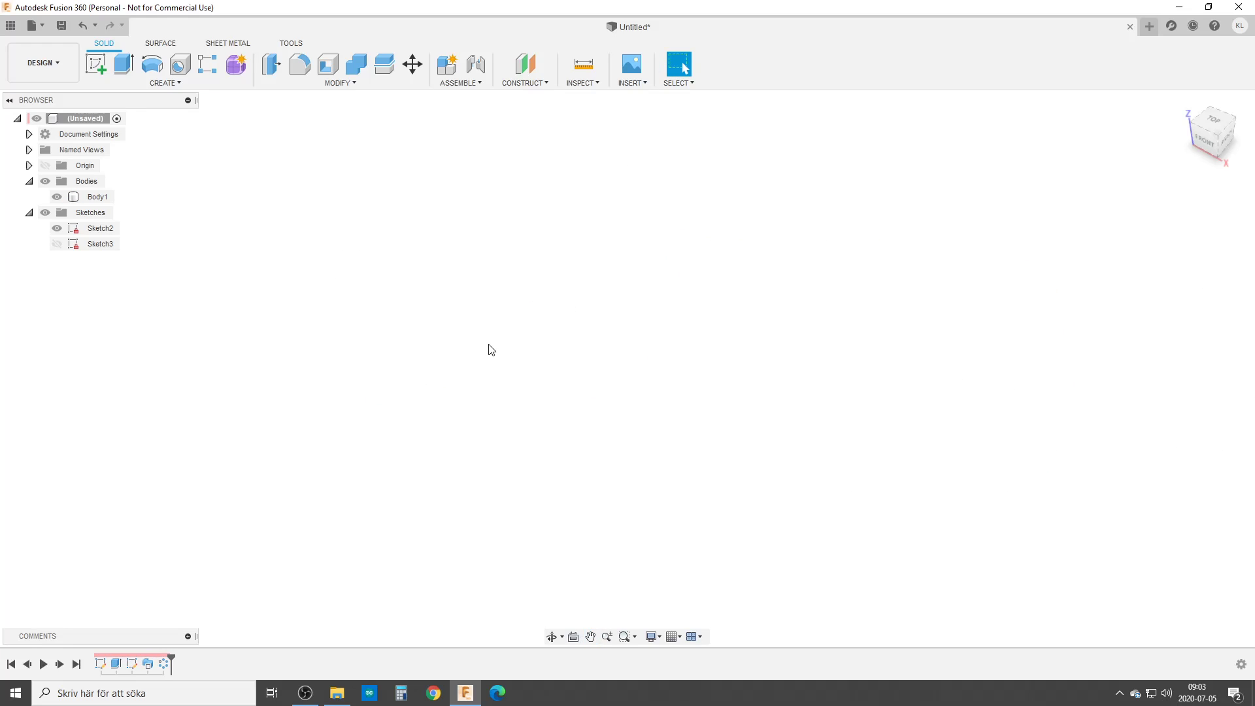
{"action": "middle_click", "coordinate": [699, 381]}
{"action": "middle_click", "coordinate": [699, 380]}
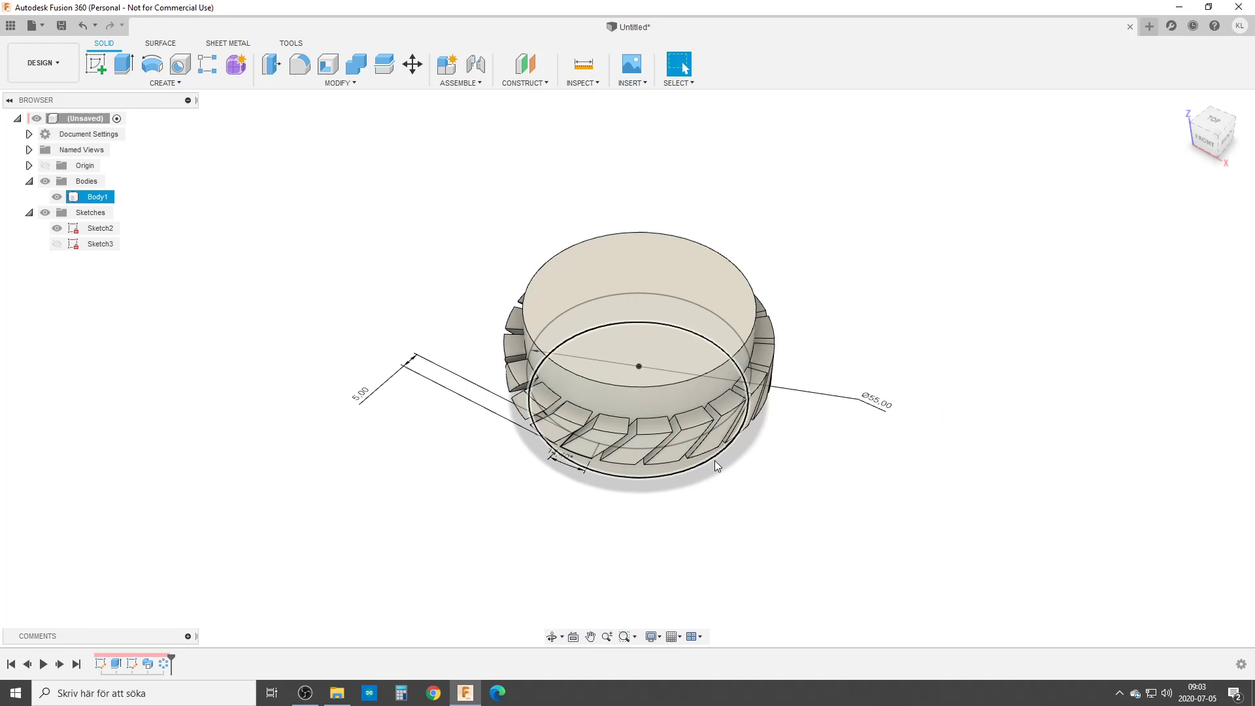
{"action": "middle_click_drag", "start_coordinate": [809, 516], "coordinate": [719, 393], "text": "shift"}
{"action": "middle_click_drag", "start_coordinate": [955, 423], "coordinate": [232, 427]}
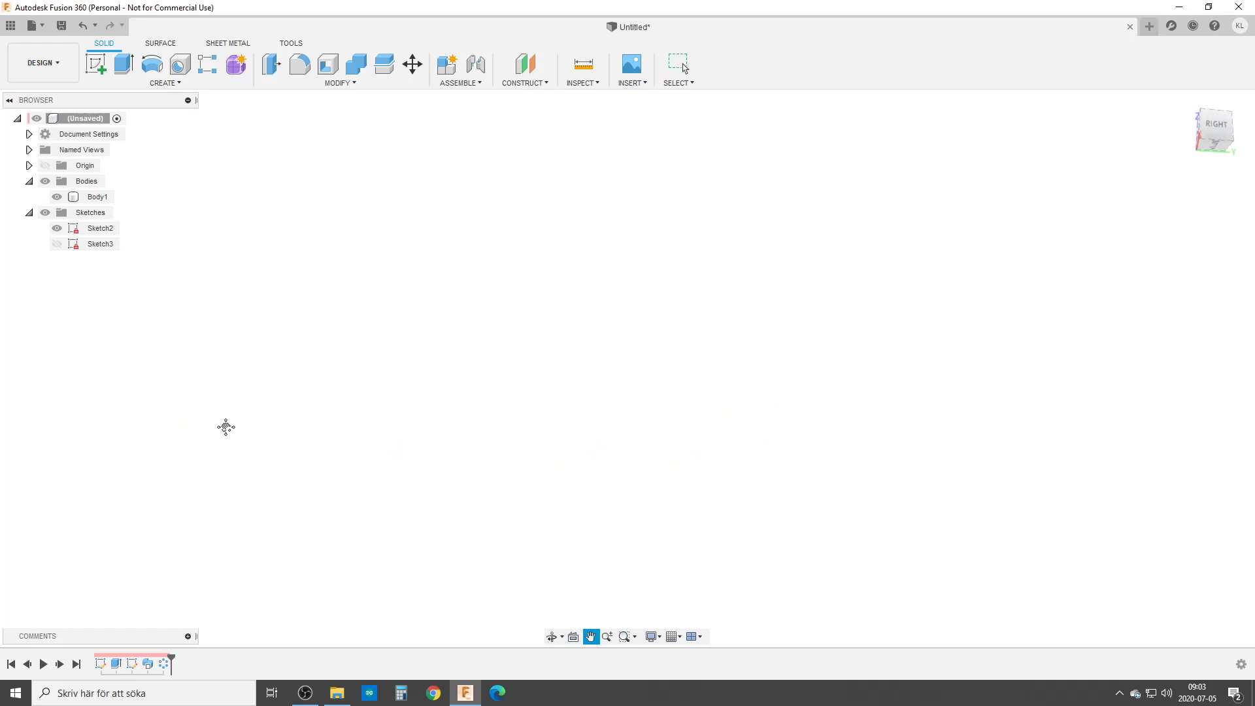
{"action": "key", "text": "F6"}
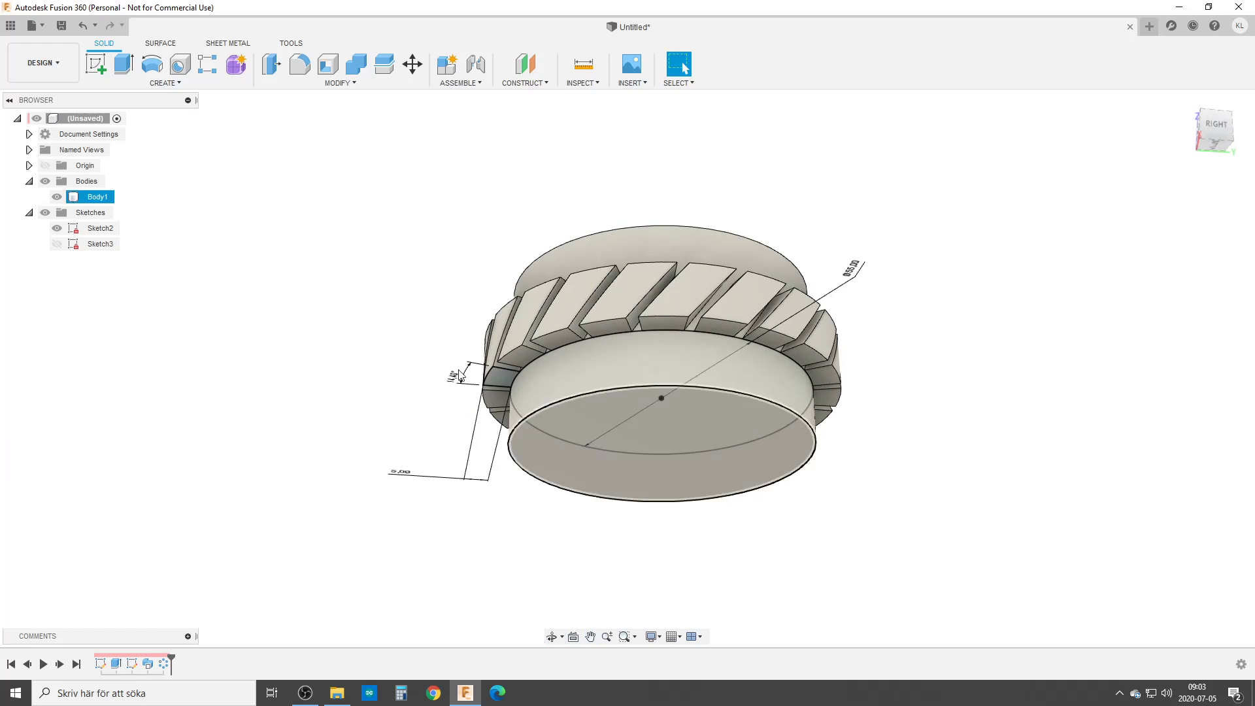
Pan the model off screen, restore the home view, and look at the toothed cylinder from its right side.
{"action": "middle_click_drag", "start_coordinate": [1124, 417], "coordinate": [22, 414]}
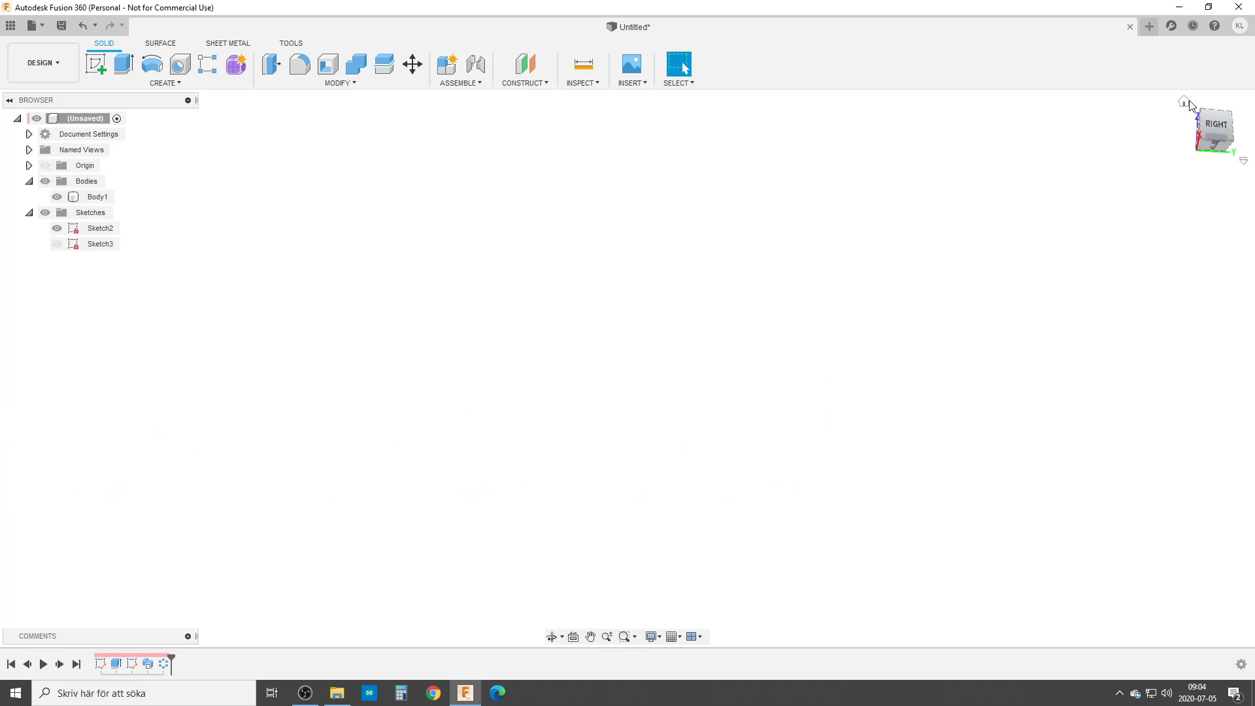
{"action": "left_click", "coordinate": [1183, 101]}
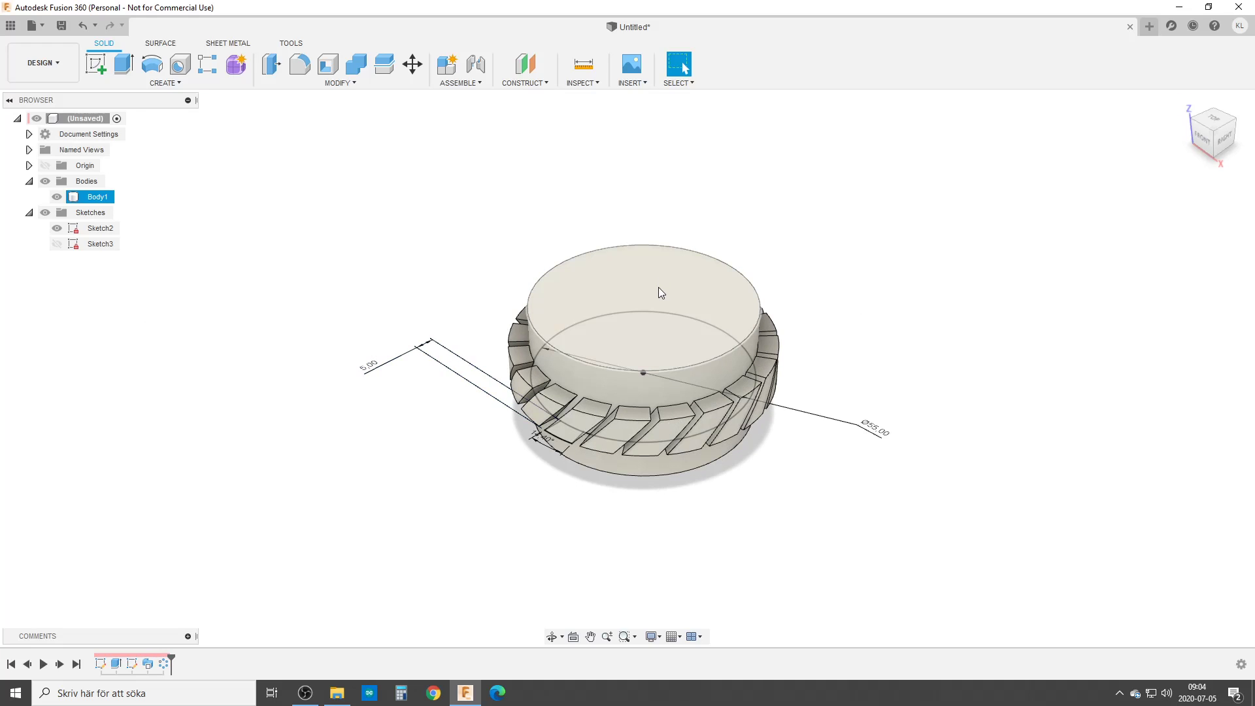
{"action": "middle_click_drag", "start_coordinate": [793, 534], "coordinate": [745, 487], "text": "shift"}
{"action": "left_click", "coordinate": [715, 445]}
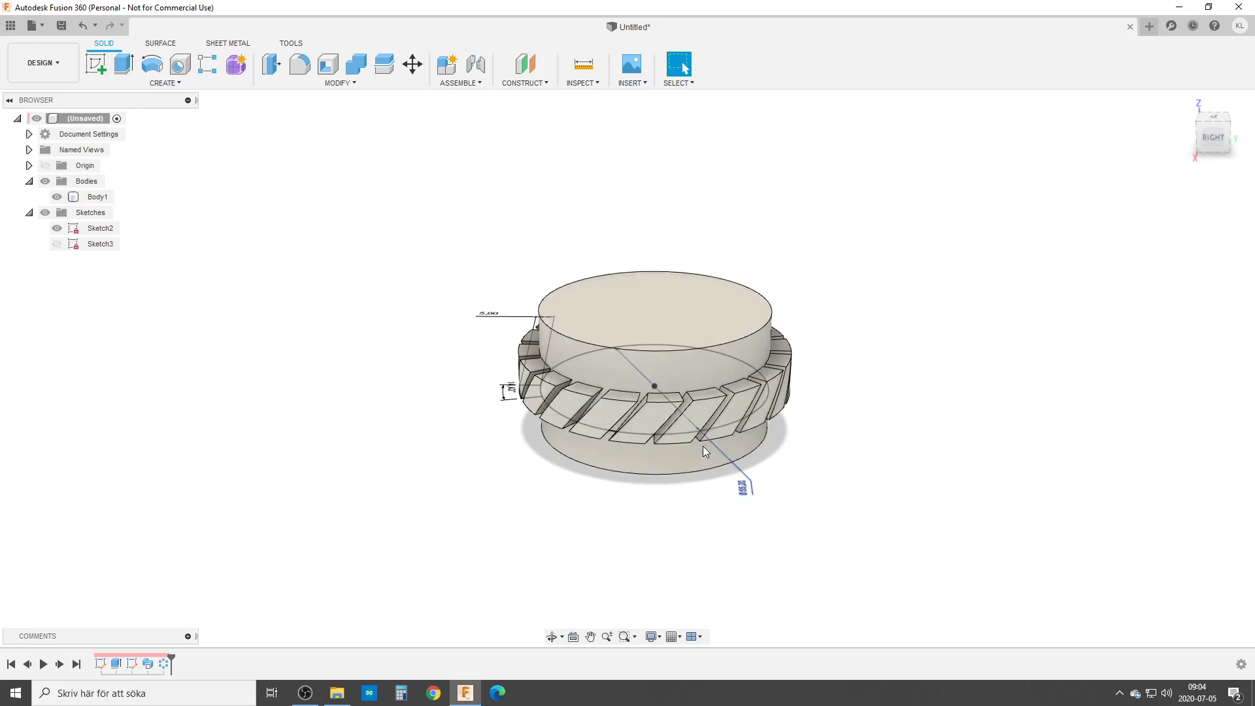